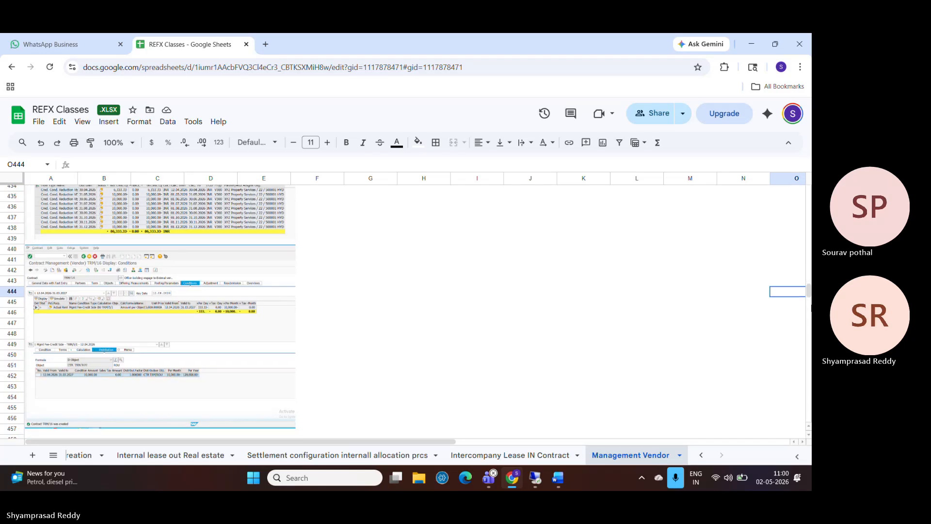
Step: Go to the empty rows below the posting log in the Management Vendor sheet, and switch to SAP to start transaction RECN
left_click_drag(809, 303, 811, 322)
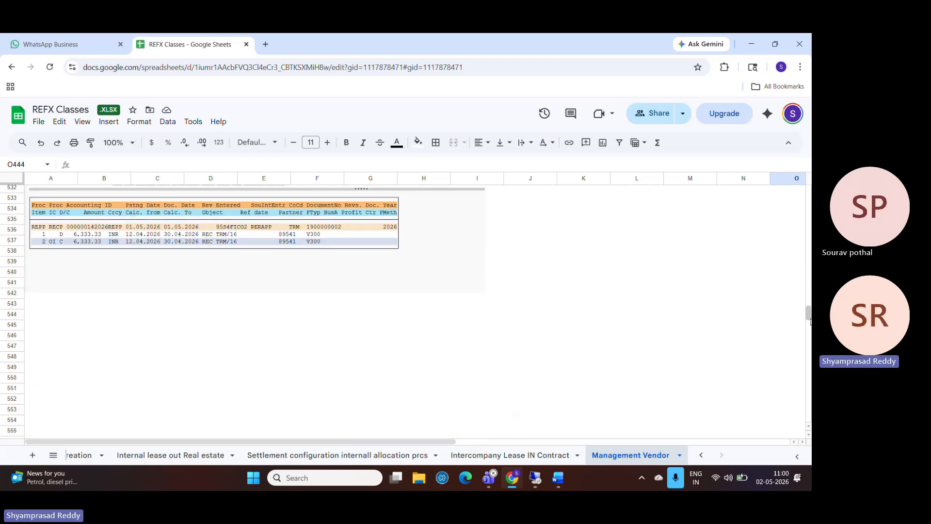
left_click(376, 328)
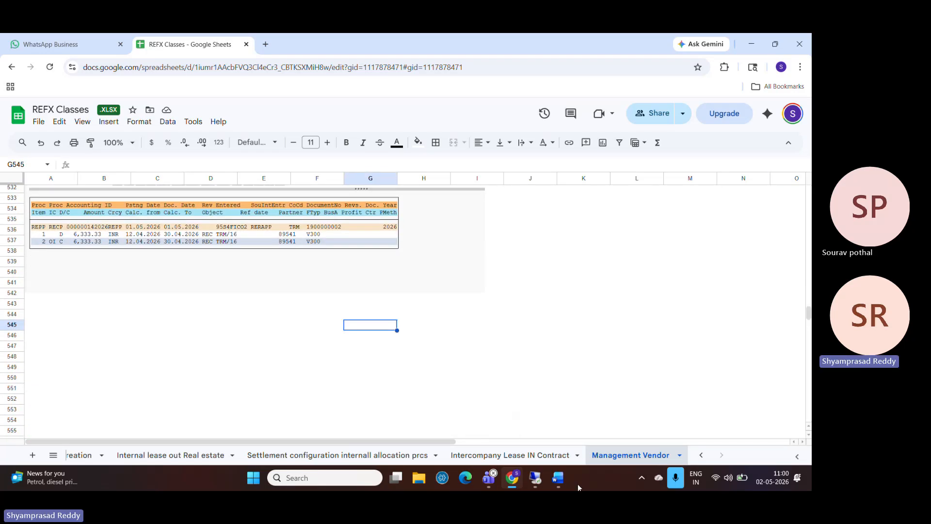
left_click(544, 480)
type("RECN")
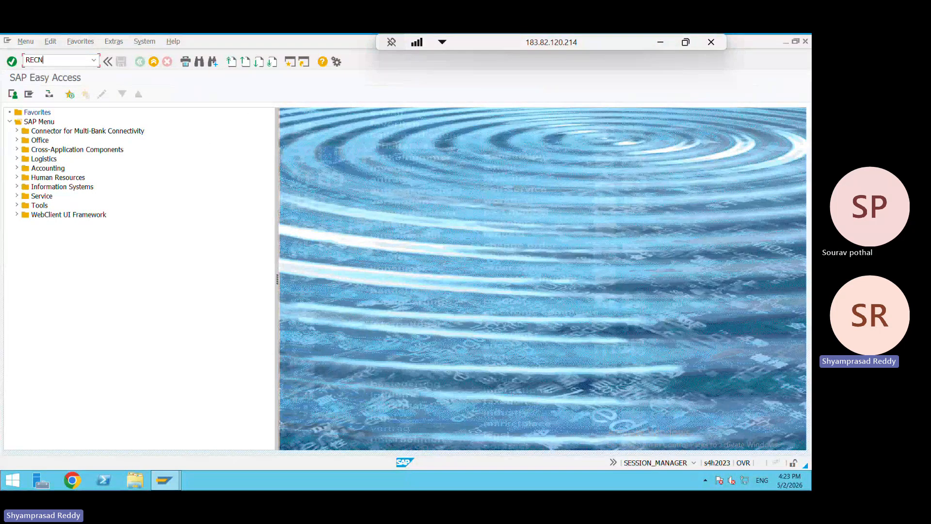
key("Return")
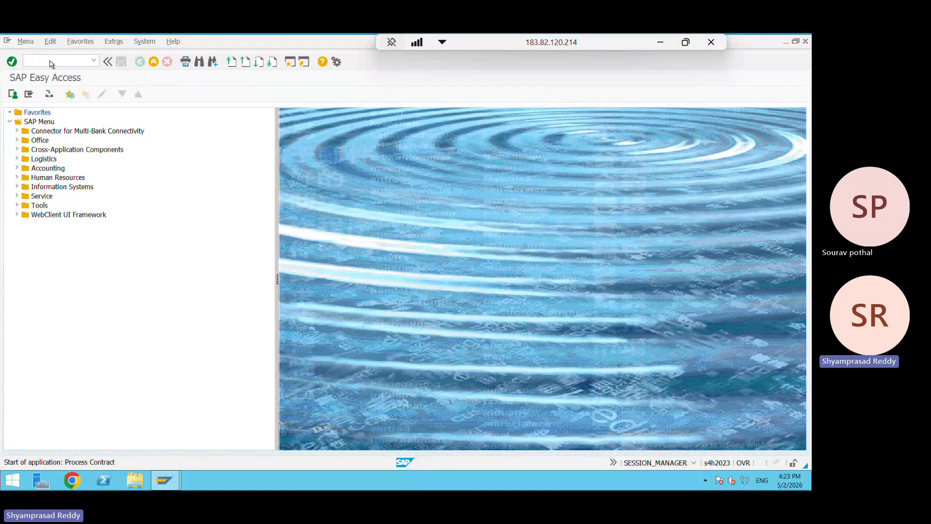
Step: Open contract 16 of company code TRM in change mode
type("1")
type("RM")
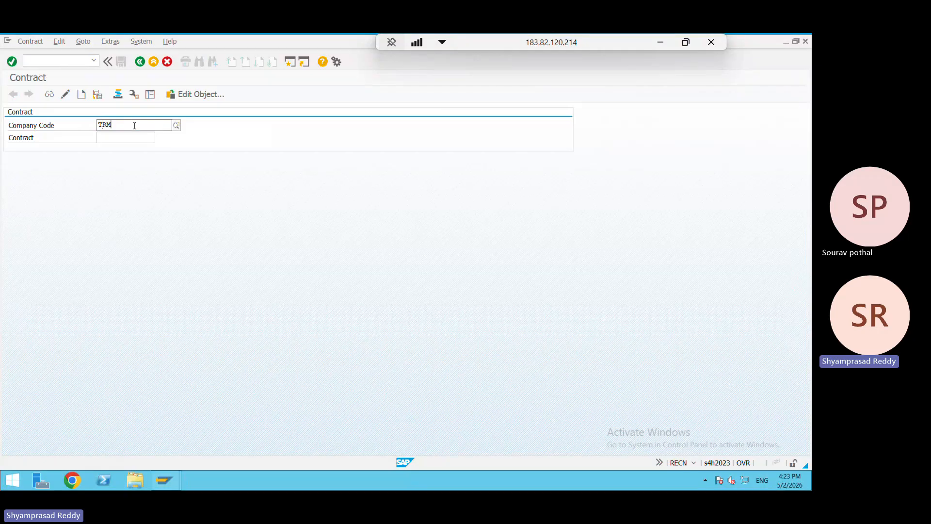
key("Return")
left_click(139, 140)
type("16")
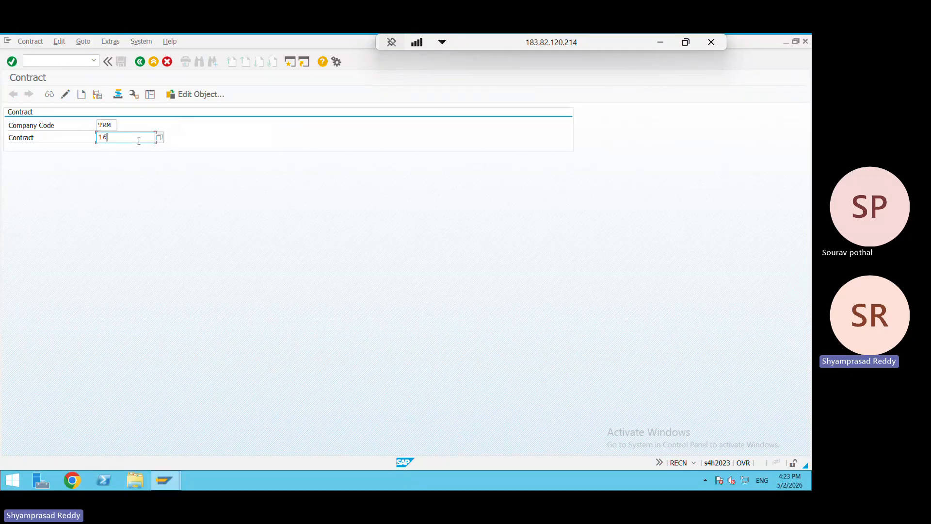
left_click(64, 100)
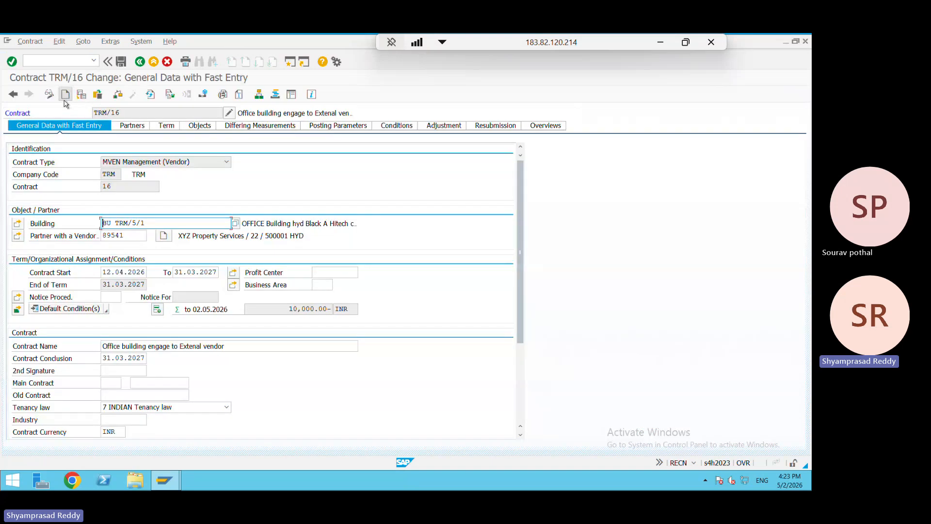
Step: Review the contract's general data, checking the contract type, building, vendor partner and contract name
left_click(147, 163)
left_click(146, 164)
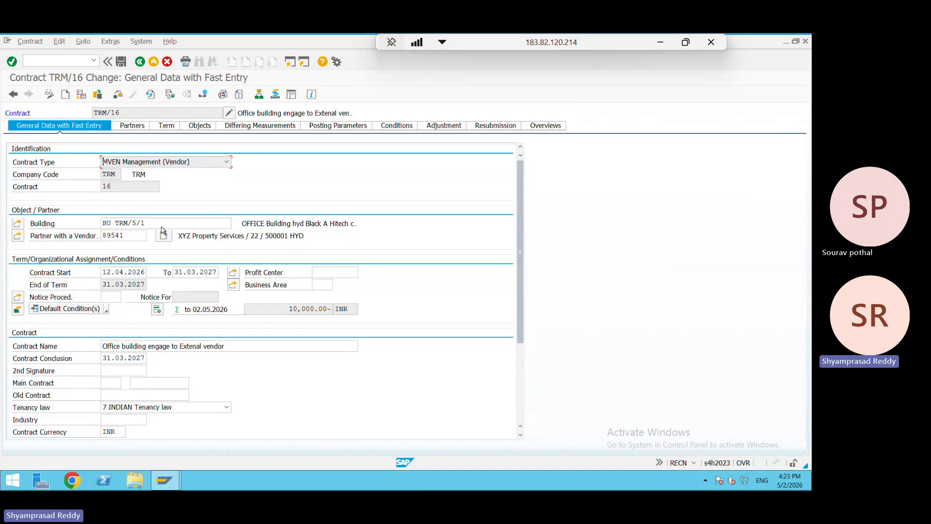
key("Tab")
key("Tab")
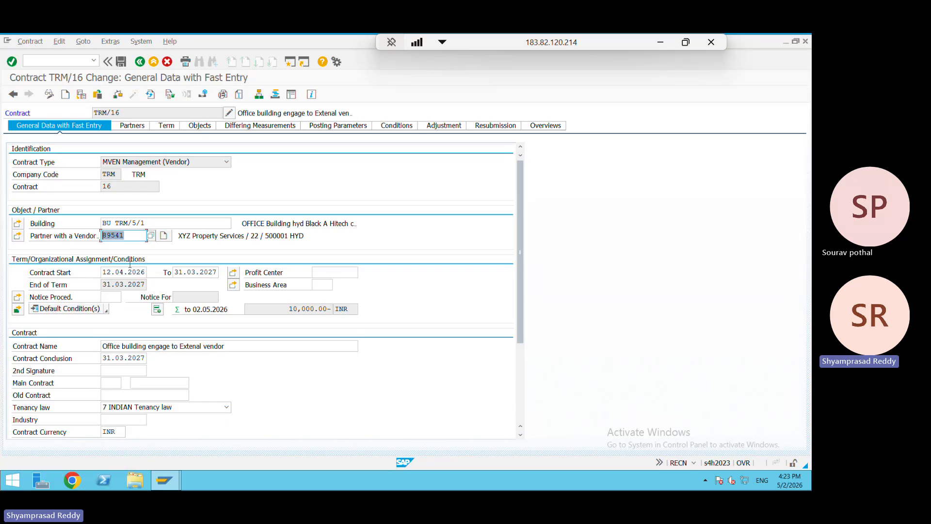
left_click(150, 346)
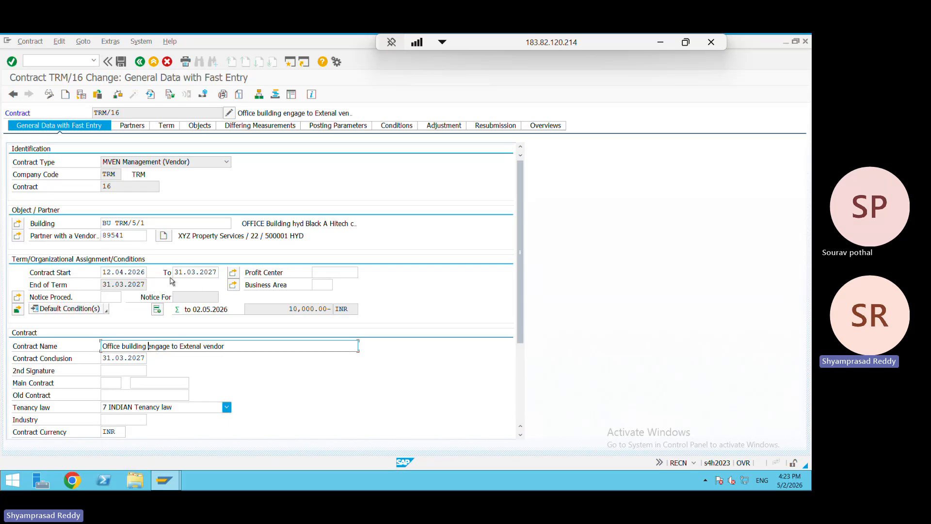
Step: Examine the contract's management fee condition and its simulated cash flow, checking posting status and monthly amounts, and leave the contract
left_click(397, 127)
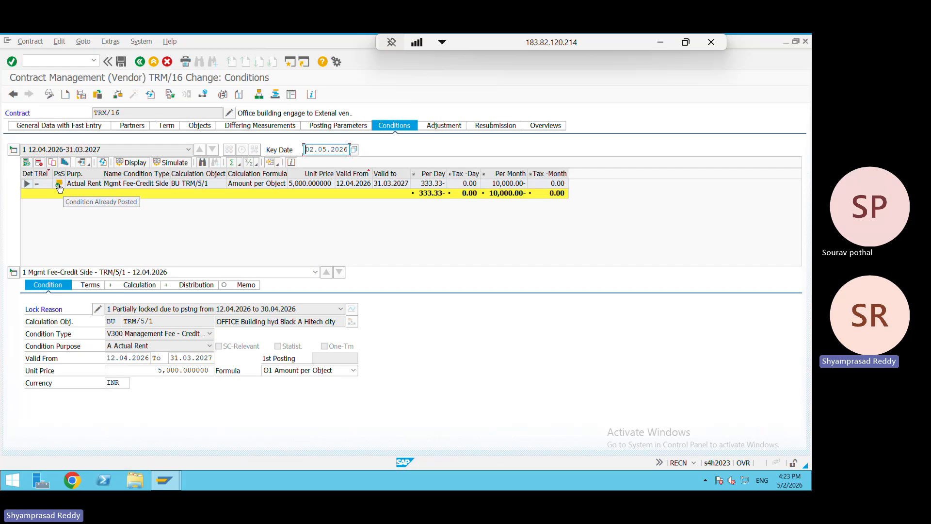
left_click(59, 189)
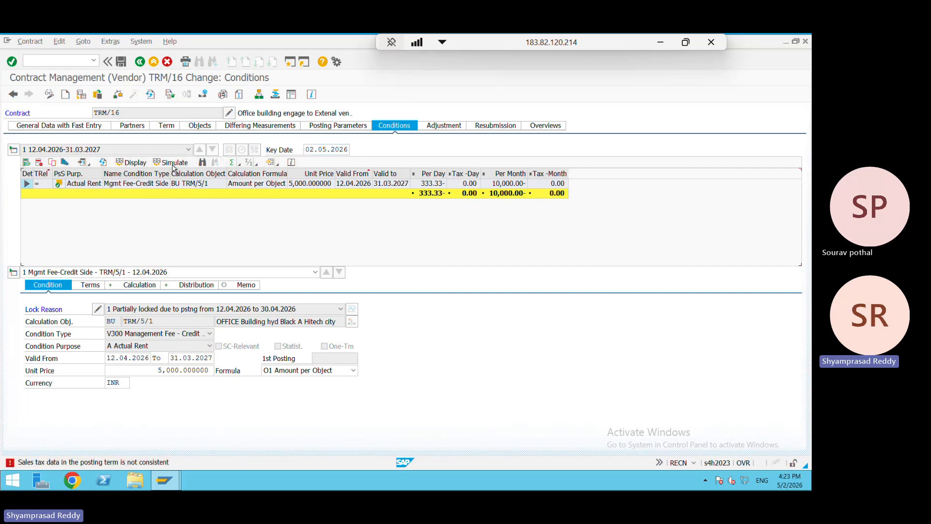
left_click(154, 164)
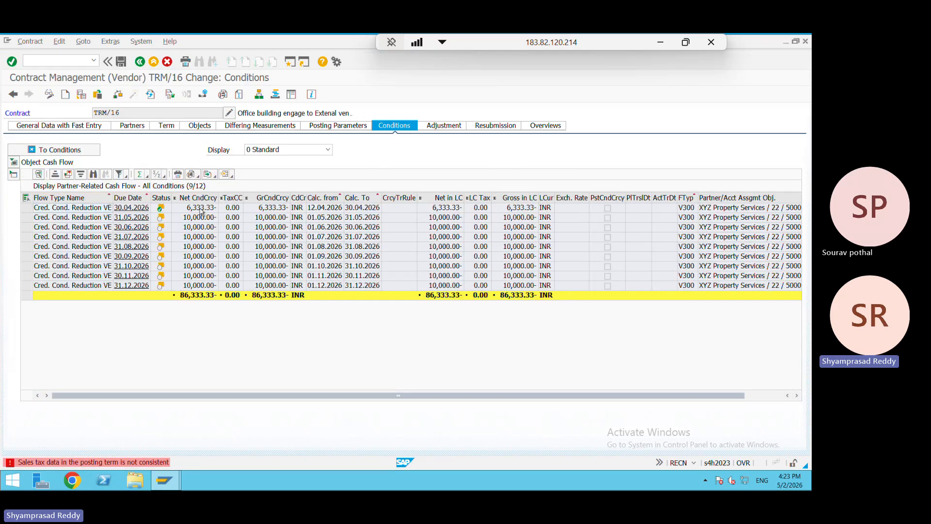
left_click(200, 217)
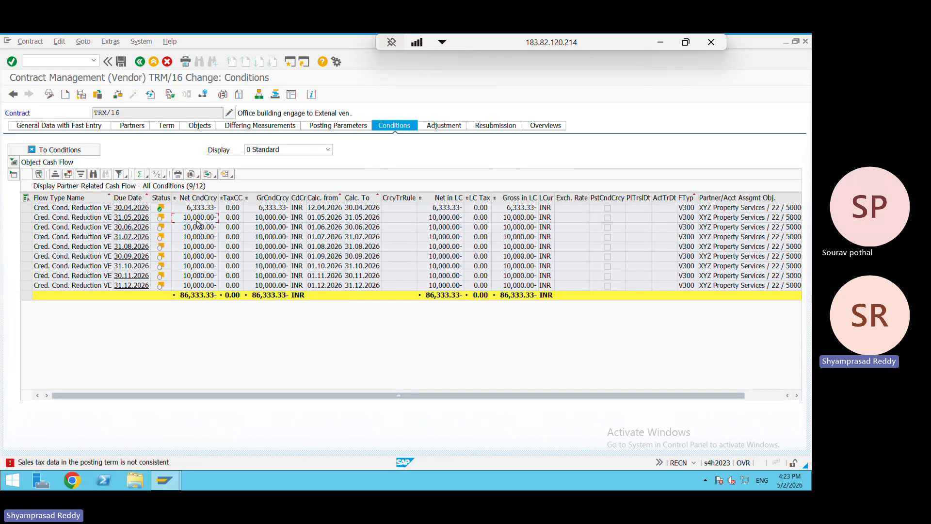
left_click(198, 226)
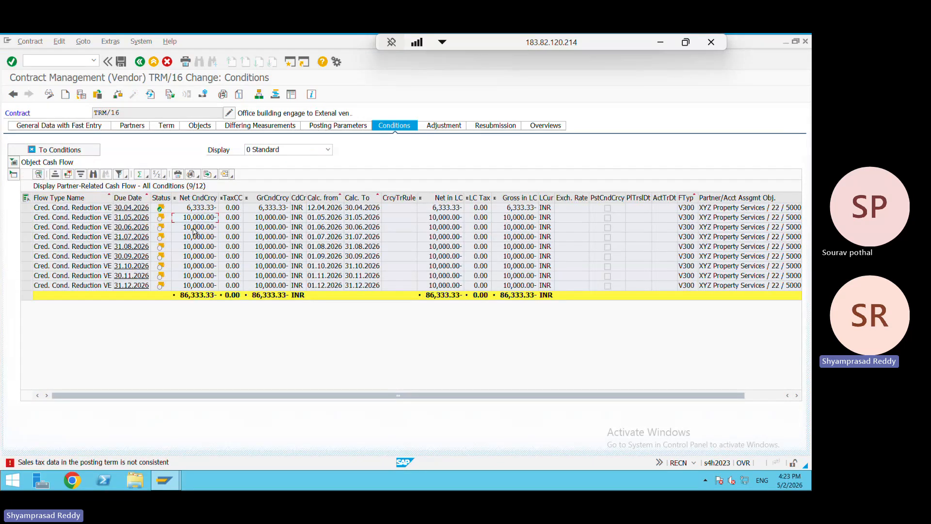
left_click(154, 62)
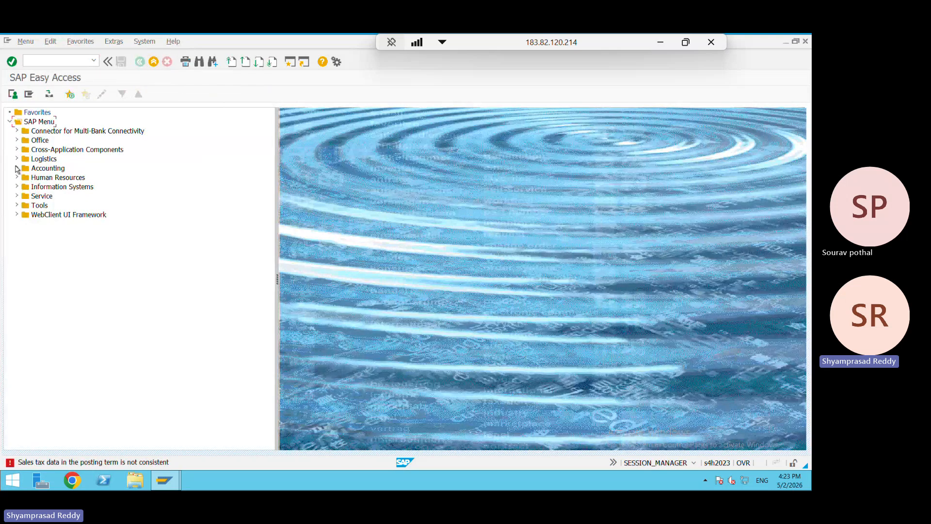
Step: Start RERAPP - Periodic Posting: Contracts from the periodic postings under Flexible Real Estate Management accounting
left_click(17, 169)
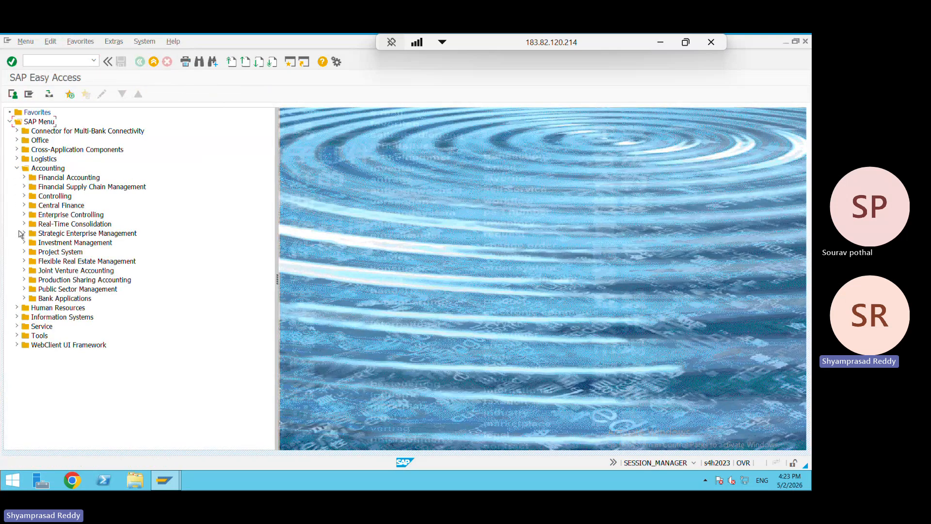
left_click(24, 262)
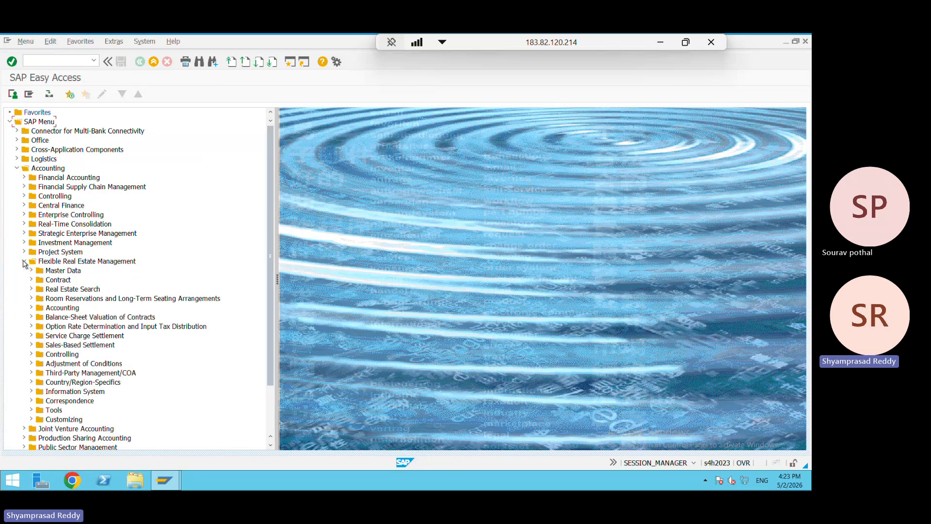
left_click(31, 308)
left_click(38, 318)
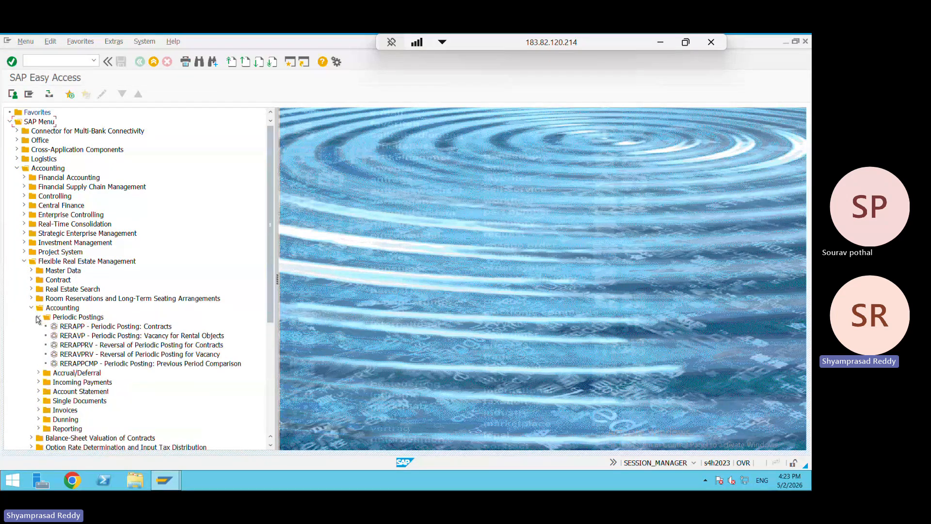
left_click(107, 335)
double_click(140, 326)
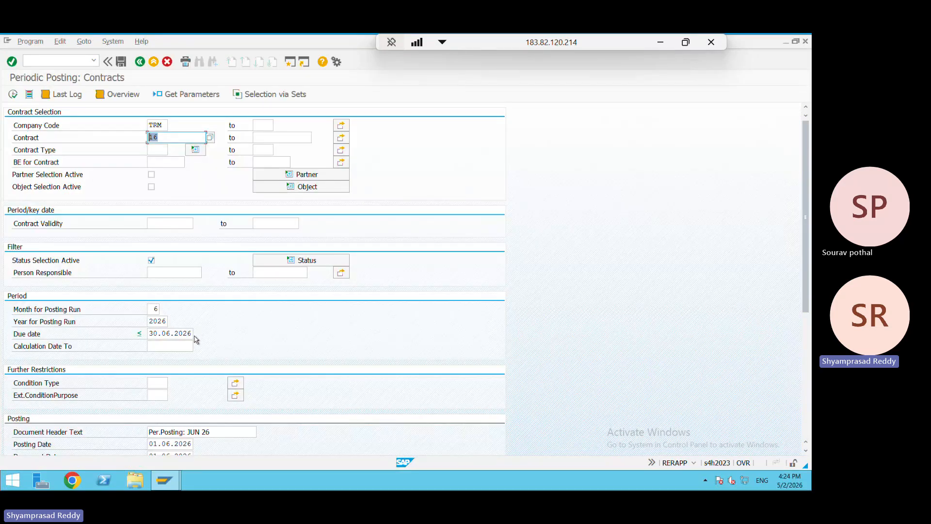
Step: Set the due date of the periodic posting run to 31.03.2027
left_click_drag(193, 336, 43, 338)
key("BackSpace")
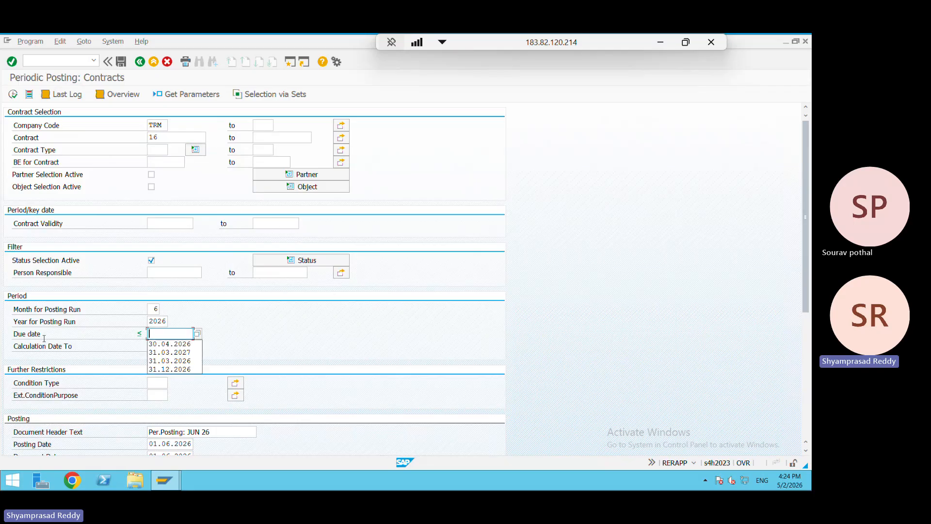
type("31.03.2026")
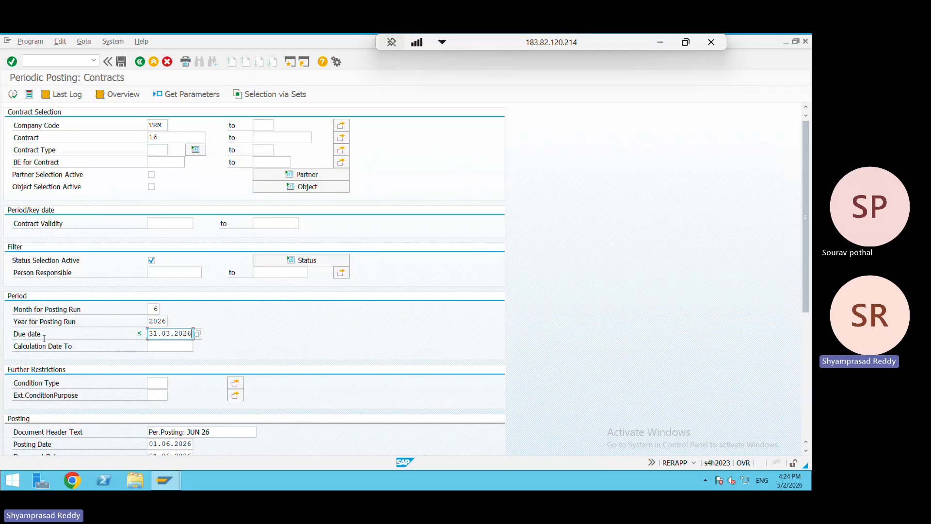
key("BackSpace")
type("7")
Step: Set the month for the posting run to 12, execute the periodic posting simulation and check the tax code message in its log
left_click(158, 309)
type("12")
key("Return")
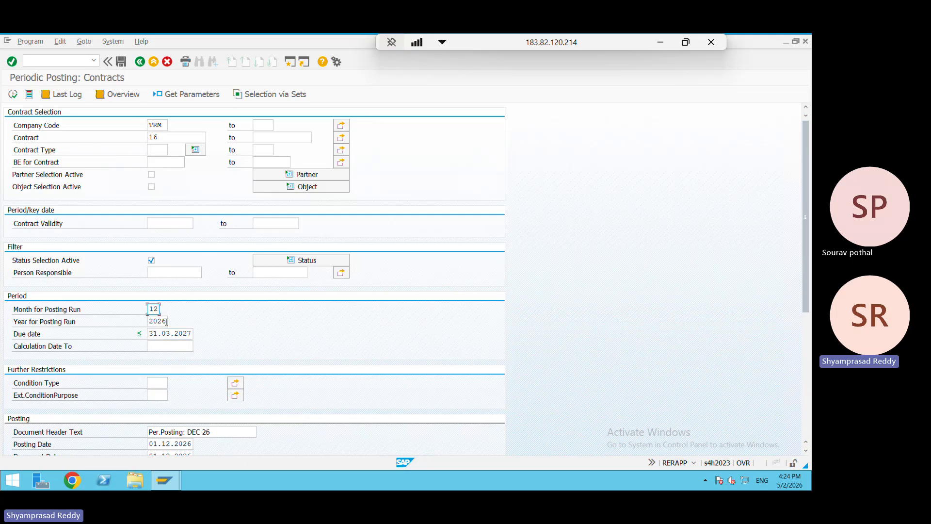
key("Tab")
left_click(13, 95)
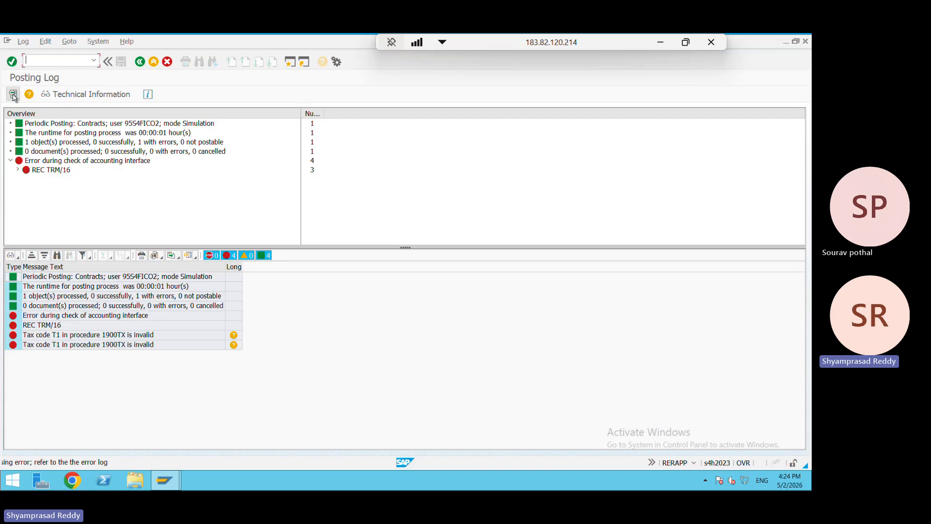
left_click(124, 336)
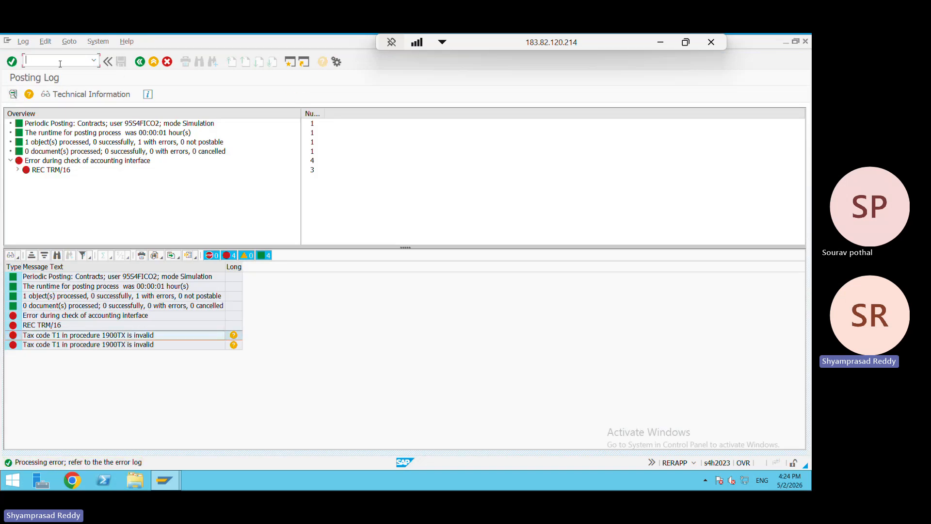
Step: Start transaction OBBG and position the country calculation procedure list at IN
type("/NOBBG")
key("Return")
left_click(131, 357)
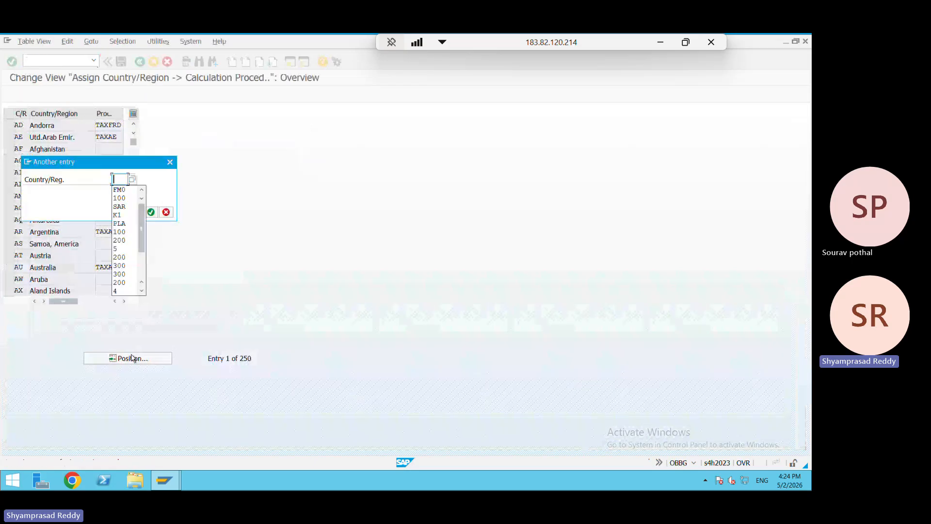
type("IN")
key("Return")
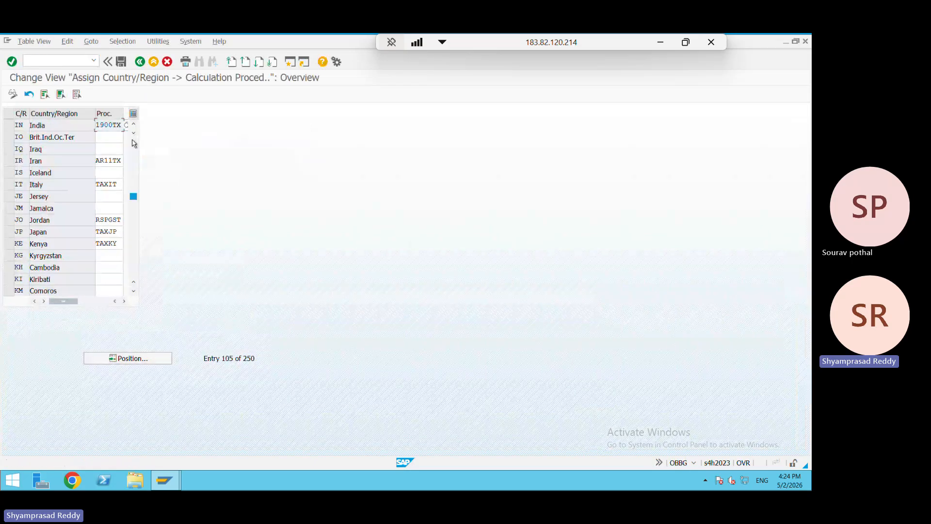
Step: Assign tax procedure TRM to India, save it to the proposed customizing request and return to the SAP Easy Access menu
mouse_move(122, 125)
left_mouse_down()
mouse_move(149, 122)
mouse_move(124, 125)
left_mouse_up()
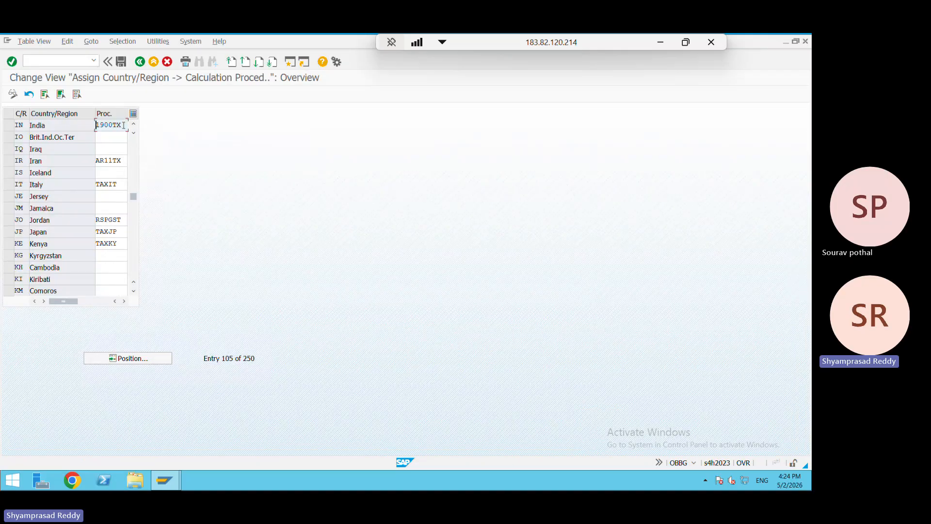
type("TRM")
left_click(121, 61)
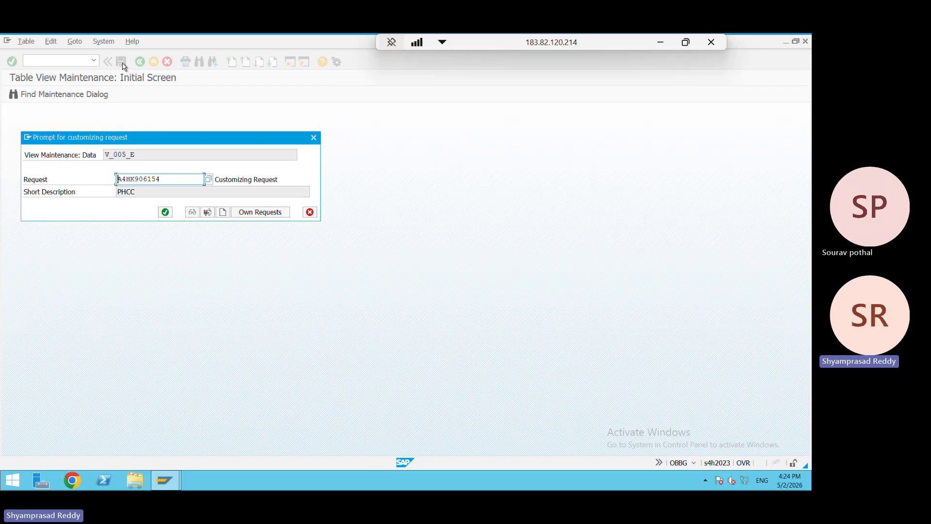
key("Return")
type("/NT")
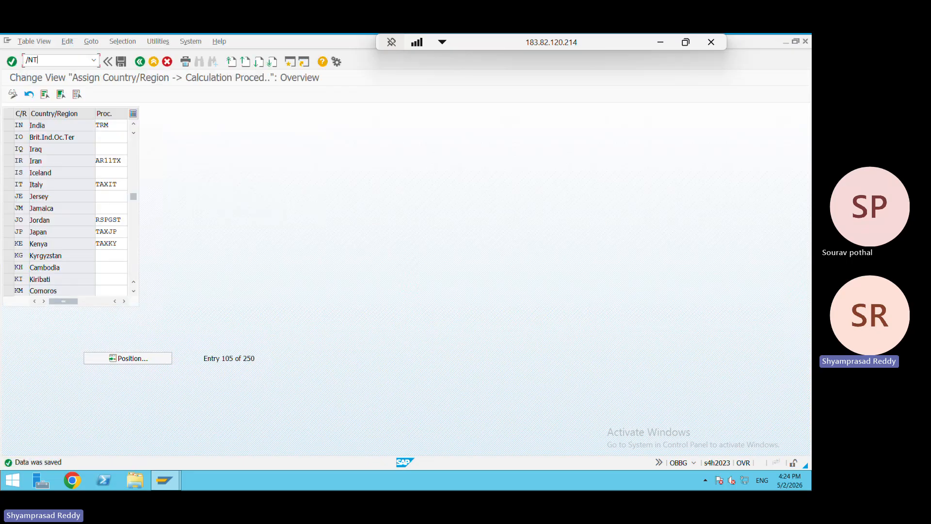
key("BackSpace")
key("Return")
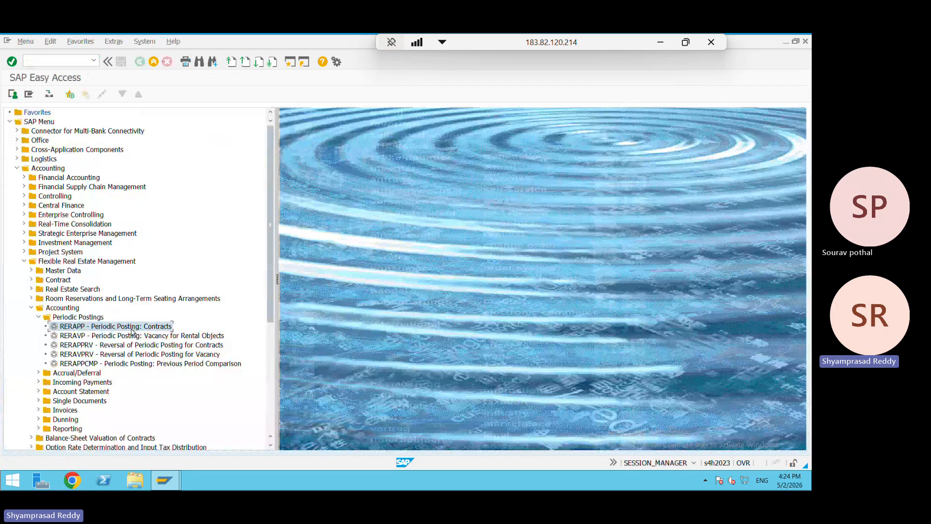
Step: Switch to the REFX Classes sheet, enter "RERAPP - Periodic Posting: Contracts" in cell A543 of Management Vendor, and return to SAP
left_click(663, 41)
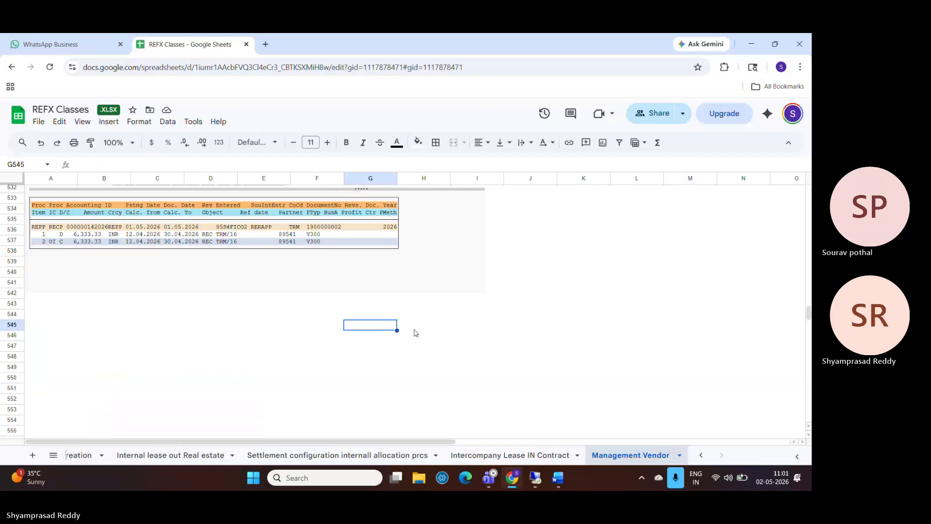
left_click(154, 304)
left_click(46, 287)
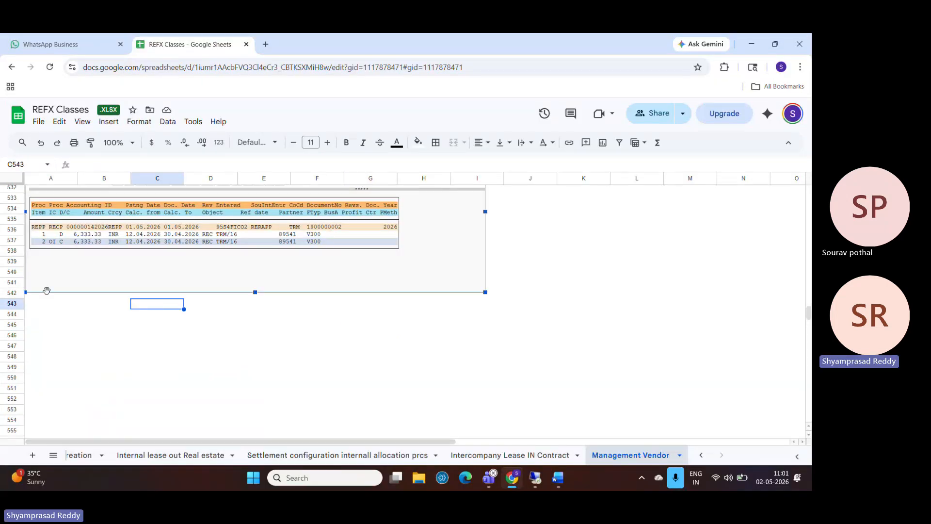
left_click(45, 303)
type("RERAPP - Periodic Posting: Contracts")
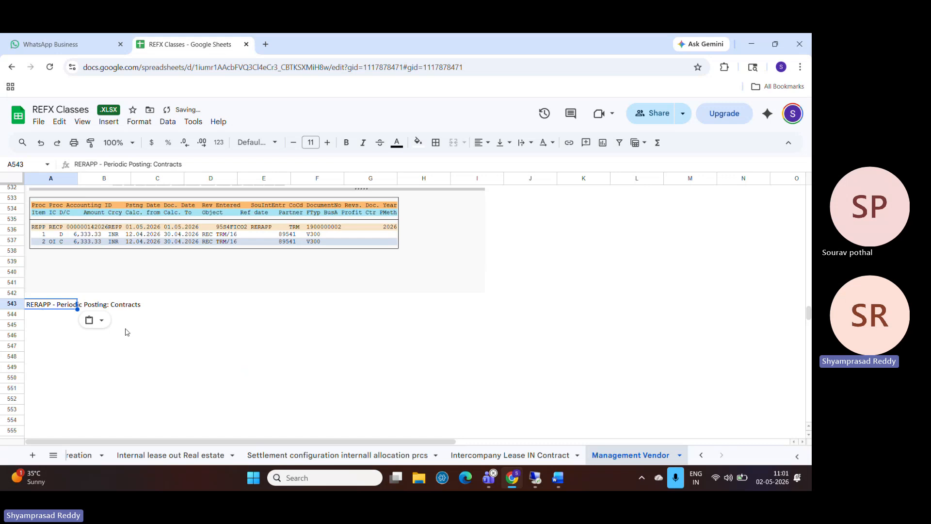
left_click(99, 325)
left_click(542, 481)
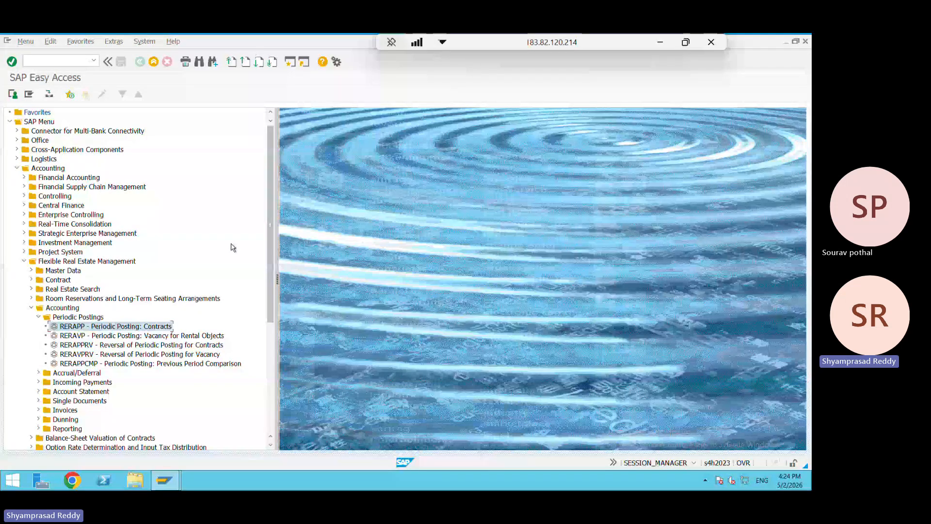
Step: Start RERAPP for contract 16 and set the due date to 31.03.2027 and the month for the posting run to 12
double_click(141, 328)
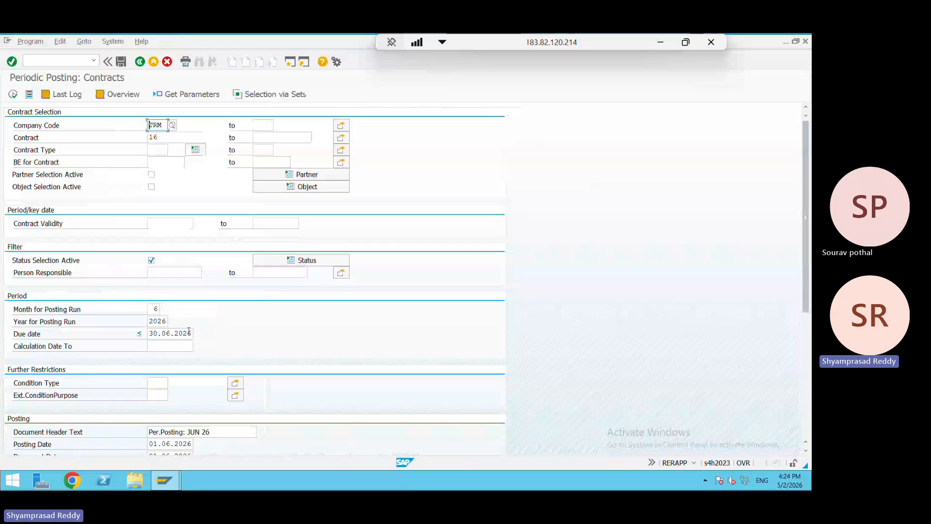
left_click_drag(188, 334, 88, 343)
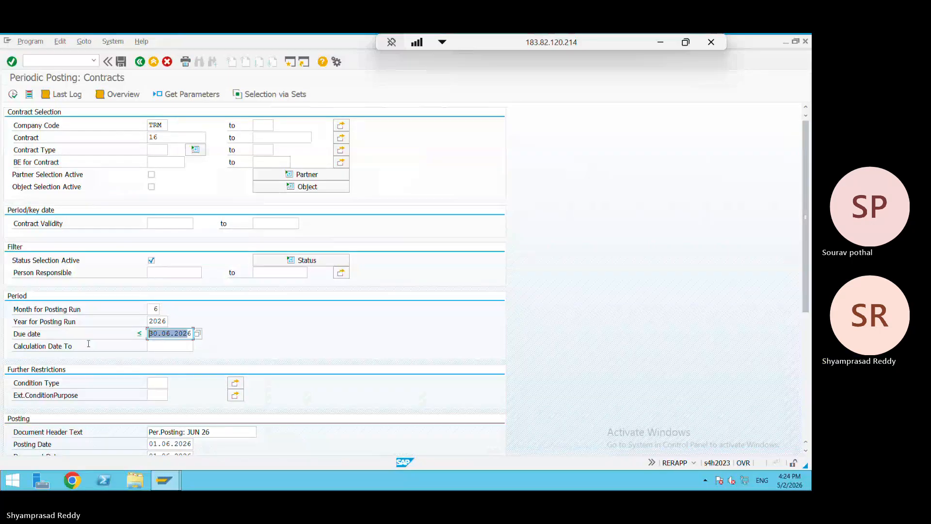
key("BackSpace")
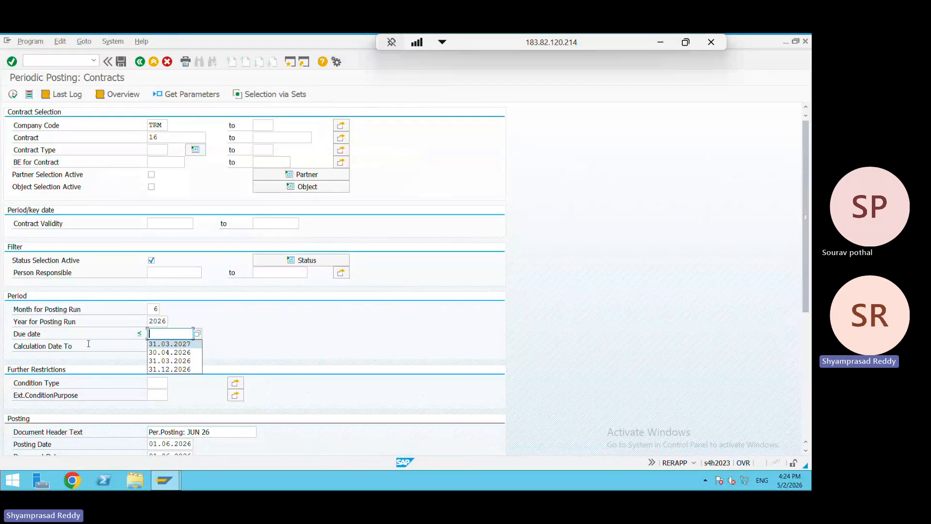
key("shift+Tab")
key("shift+Tab")
key("BackSpace")
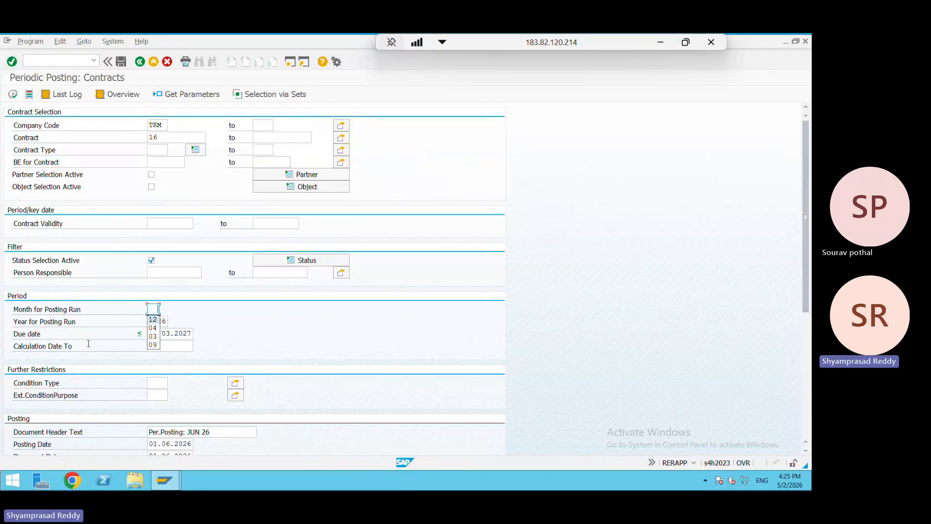
key("Return")
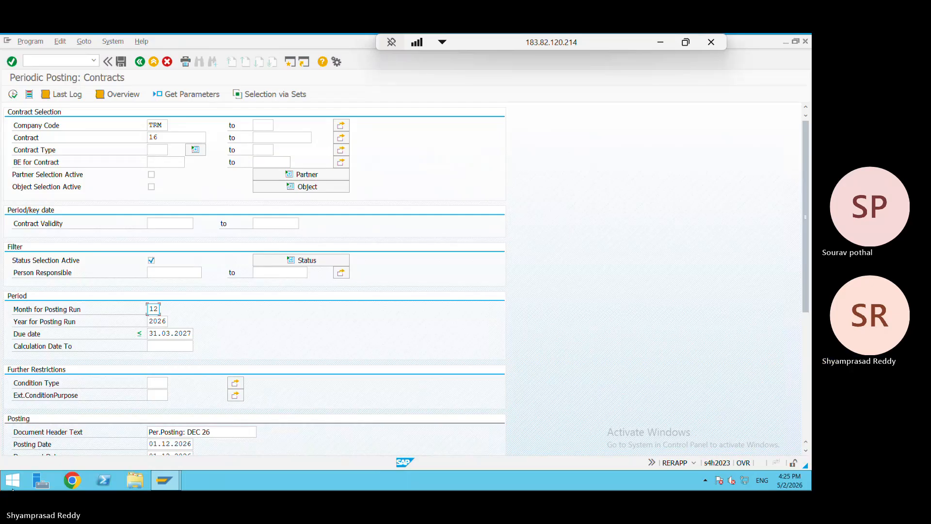
Step: Start the Snipping Tool and capture a full-screen snip of the Periodic Posting: Contracts selection screen
left_click(12, 489)
type("SNipping Tool")
left_click(737, 121)
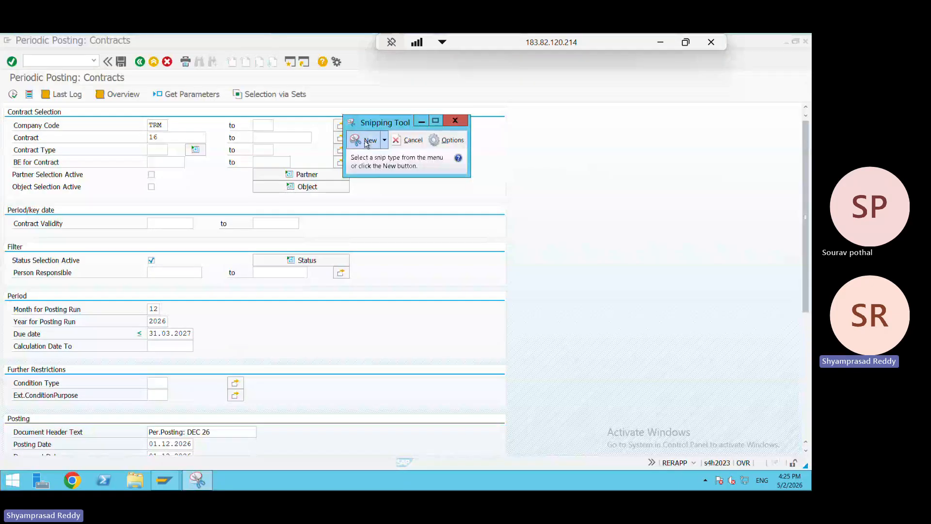
left_click(366, 142)
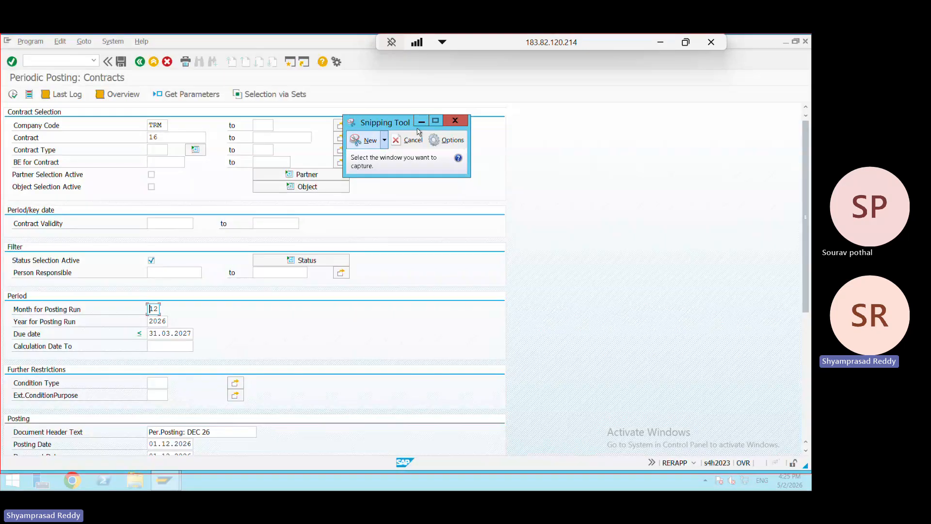
left_click(385, 141)
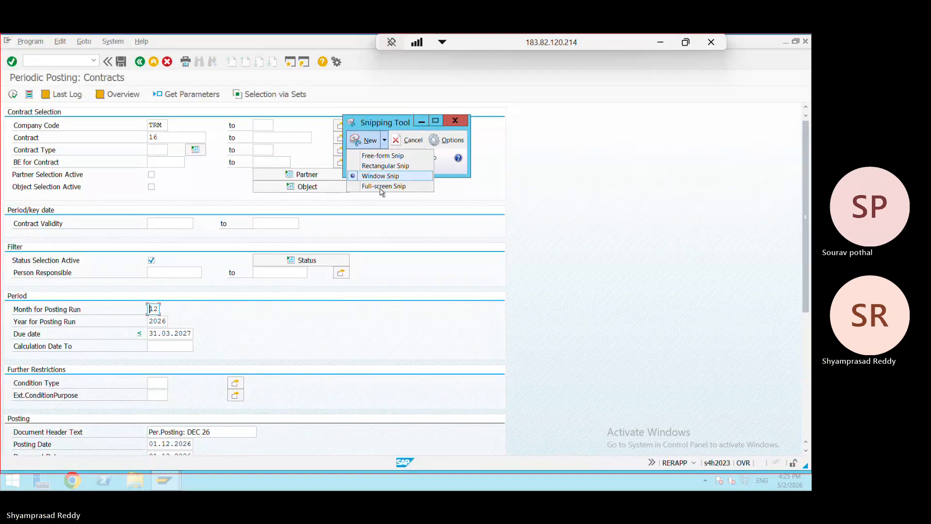
left_click(383, 187)
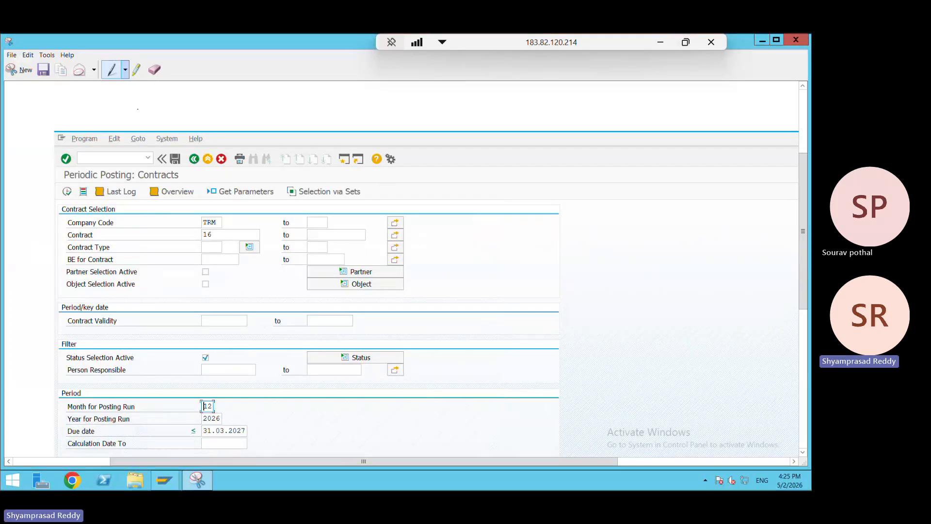
Step: Switch to the REFX Classes sheet and paste the captured screenshot at cell A546 of Management Vendor
left_click(663, 45)
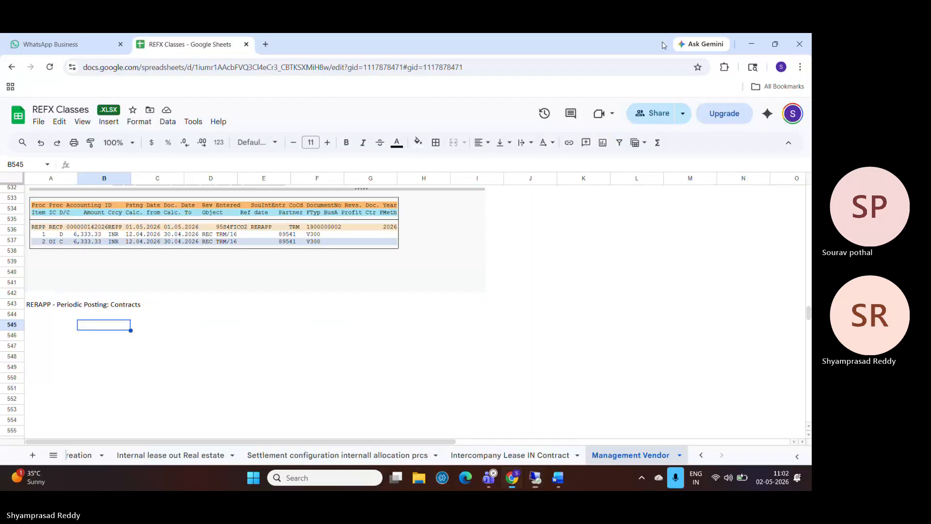
left_click(43, 331)
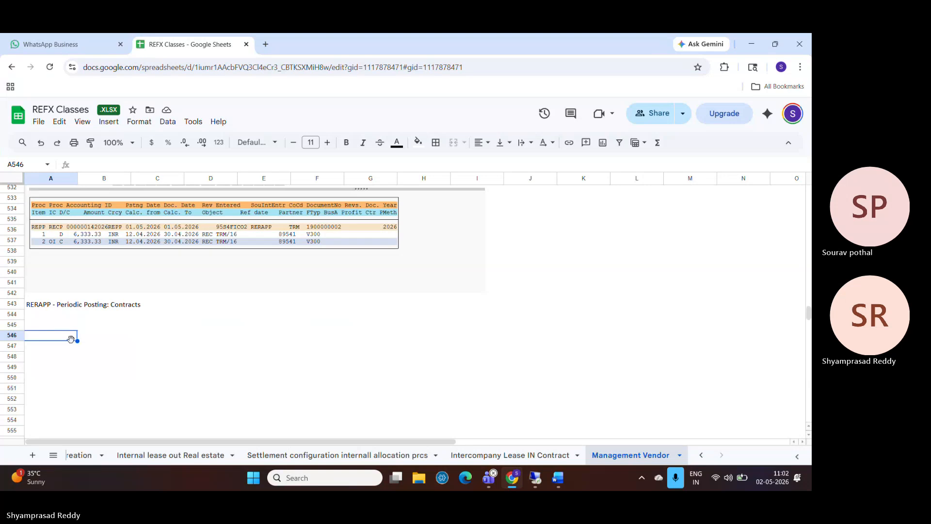
key("ctrl+v")
left_click(387, 347)
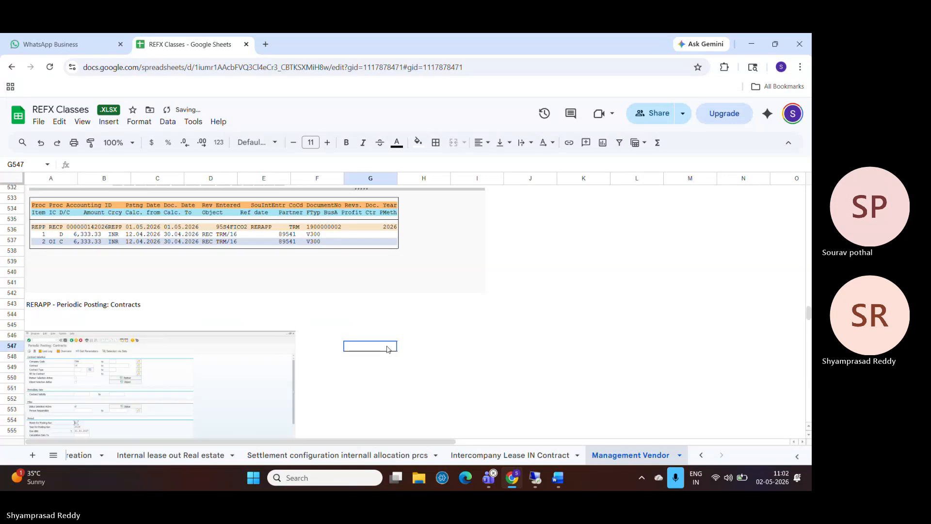
Step: Enlarge the pasted Periodic Posting screenshot proportionally so that it reaches further into column F and down to row 561
key("Down")
key("Down")
key("Down")
key("Down")
key("Down")
key("Down")
key("Down")
key("Down")
key("Down")
key("Down")
key("Down")
key("Down")
key("Down")
key("Down")
key("Down")
key("Down")
key("Down")
key("Down")
key("Down")
key("Down")
left_click(207, 249)
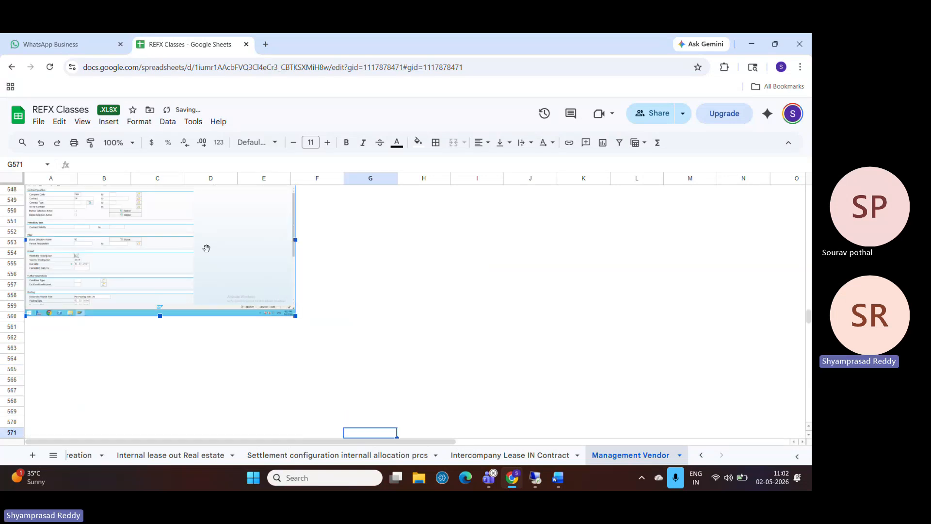
left_click_drag(295, 317, 325, 334)
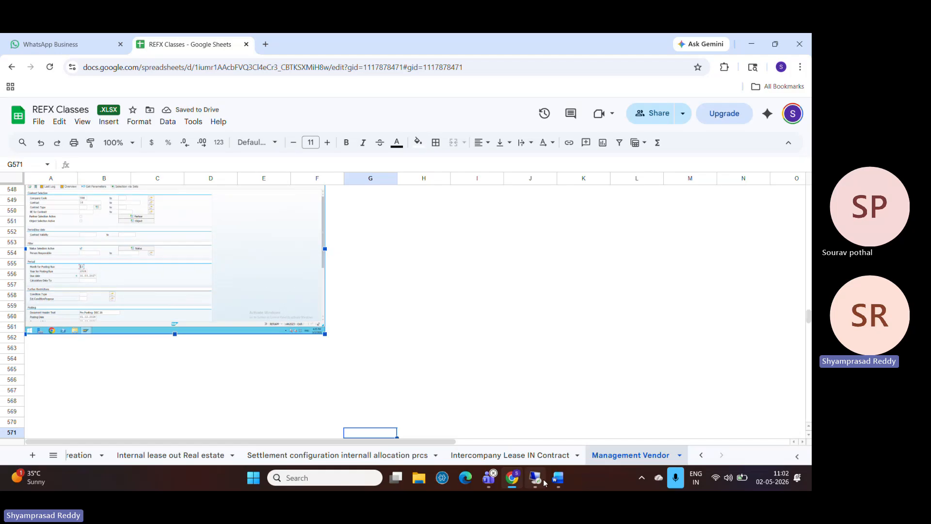
Step: Return to SAP, execute the periodic posting simulation and check the tax code messages in the posting log
left_click(543, 481)
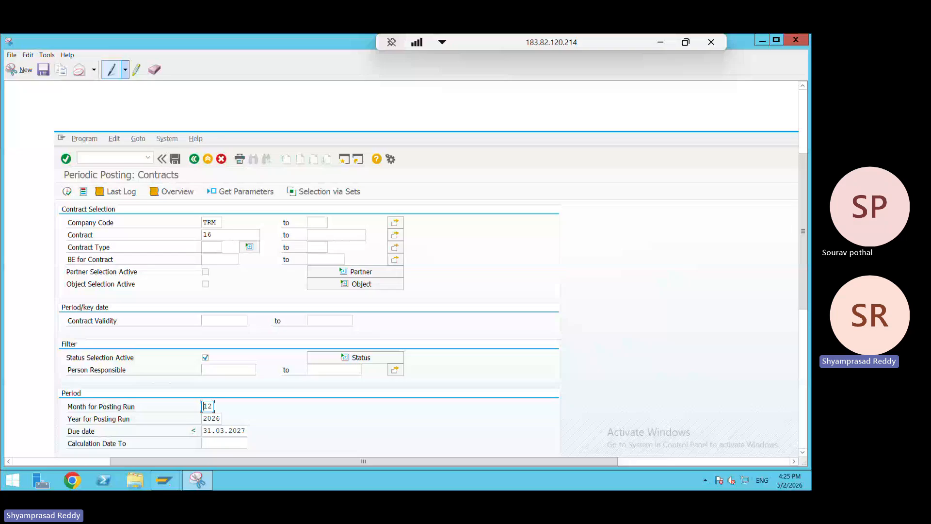
left_click(170, 482)
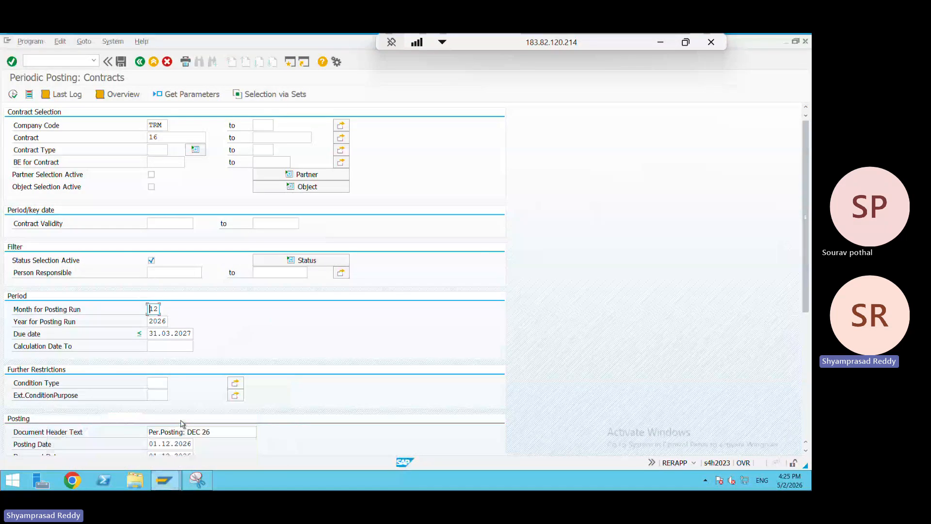
left_click(13, 94)
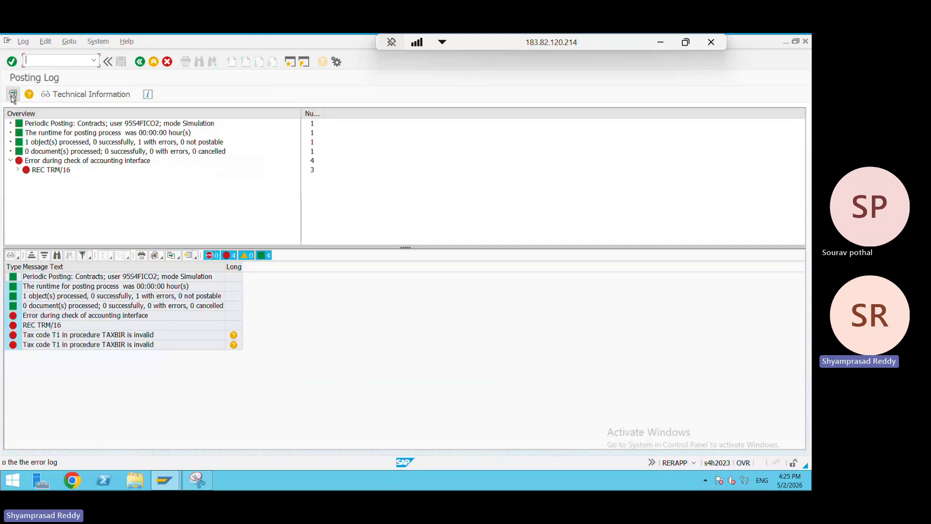
left_click(112, 338)
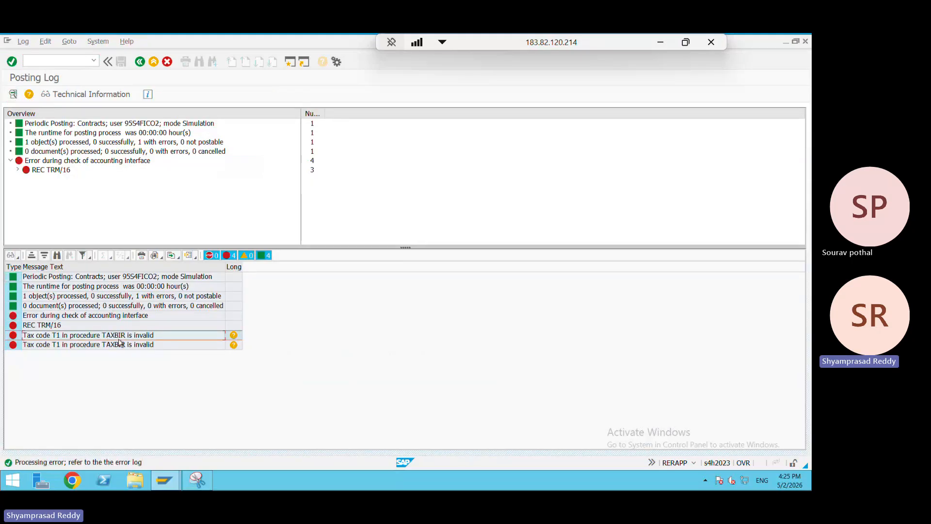
left_click(139, 344)
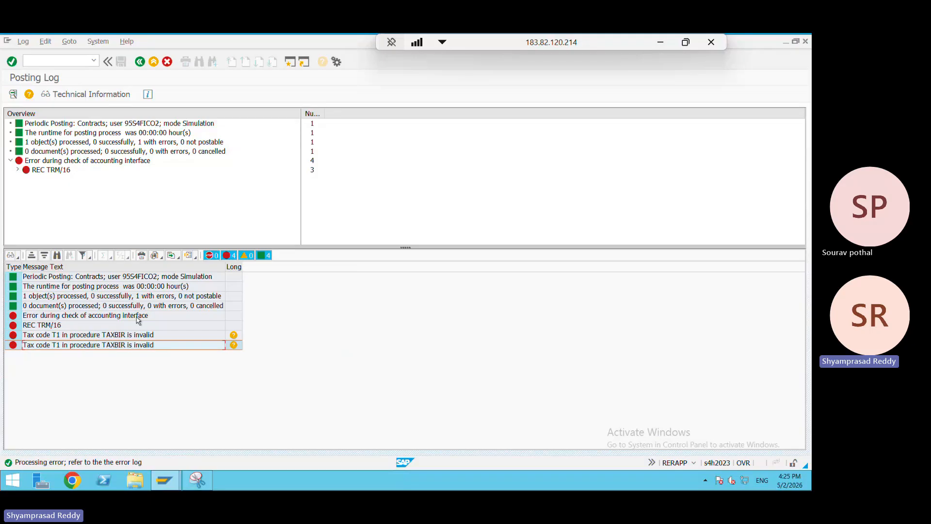
key("Up")
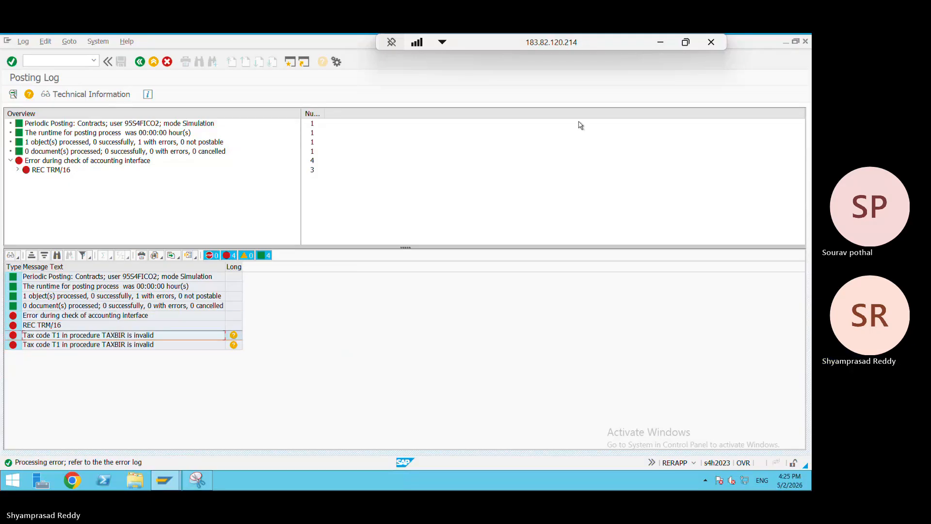
Step: Review the RERAPP heading, the pasted screenshot and the preceding RE document section in the Management Vendor sheet
left_click(660, 45)
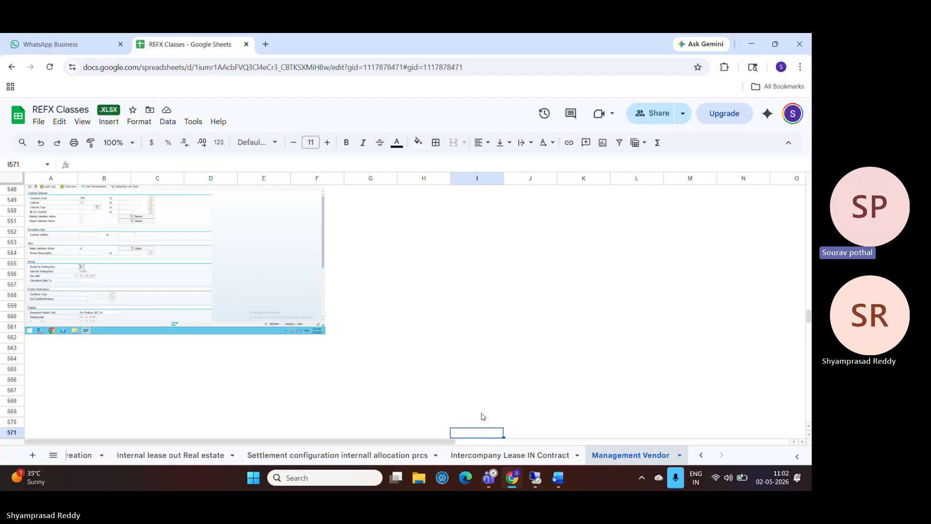
left_click(482, 415)
key("Up")
key("Up")
key("Up")
key("Up")
key("Up")
key("Up")
key("Up")
key("Up")
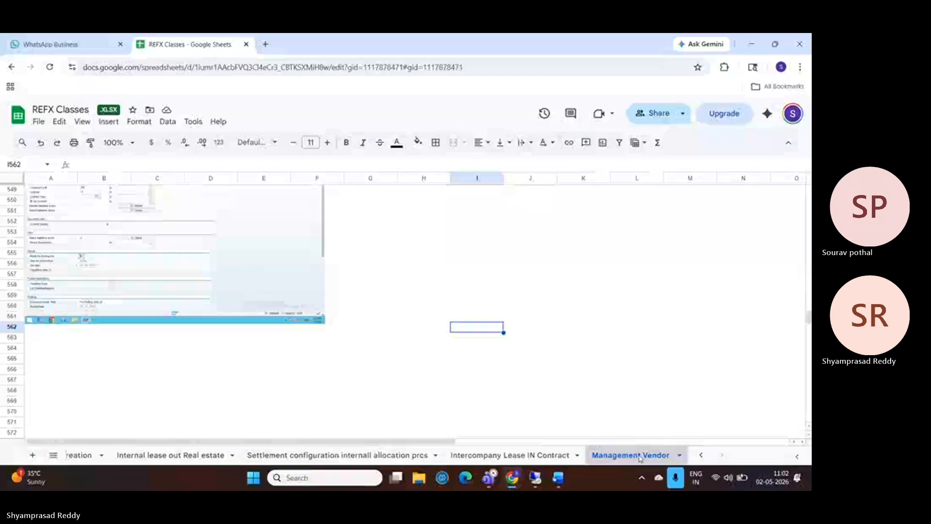
scroll(809, 265, "up", 7)
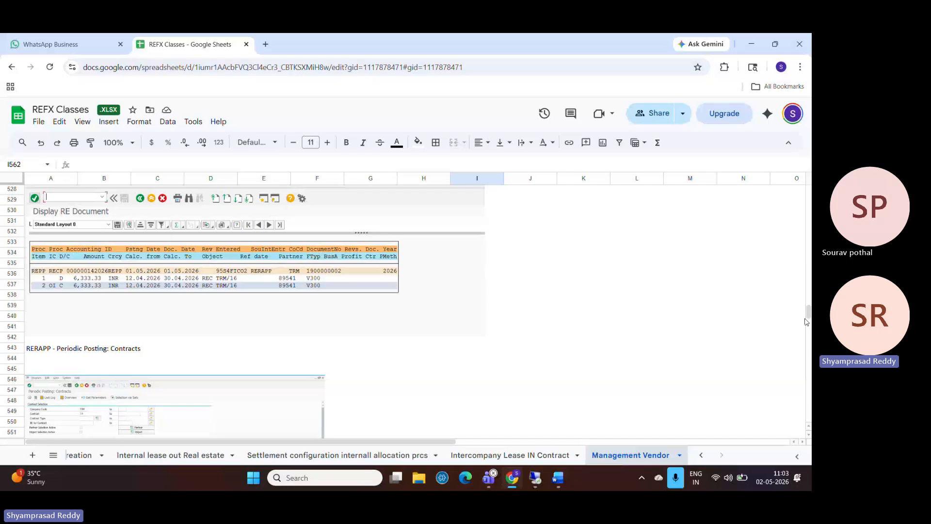
left_click_drag(805, 321, 809, 323)
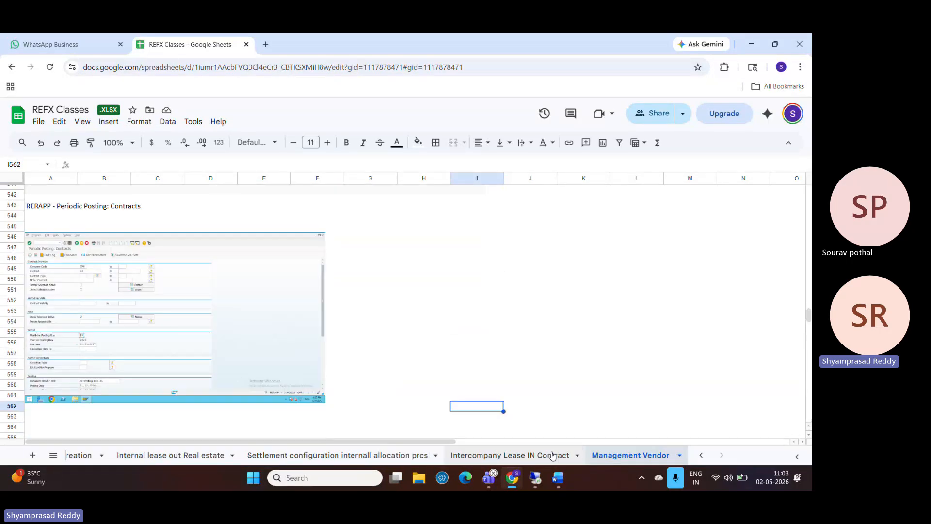
Step: Return to the SAP posting log, read the long text of the invalid tax code message and close it
left_click(548, 469)
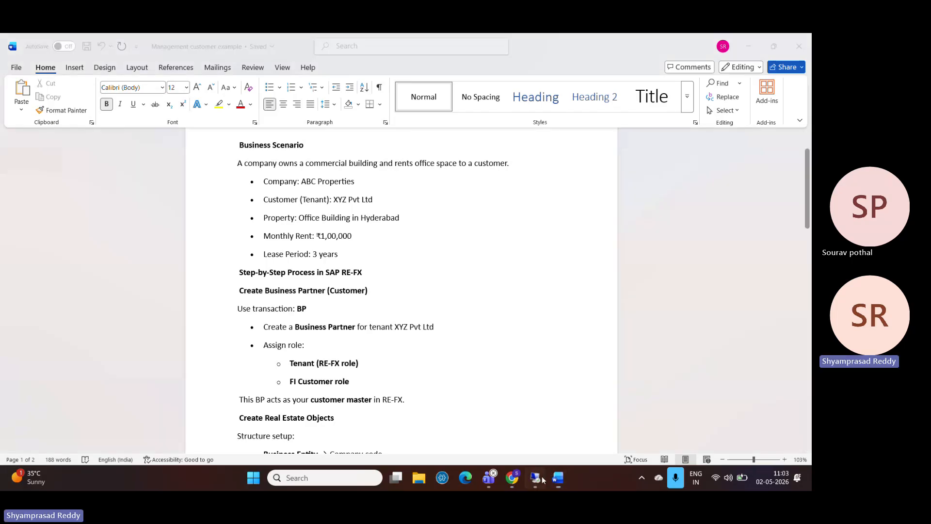
left_click(536, 478)
double_click(107, 342)
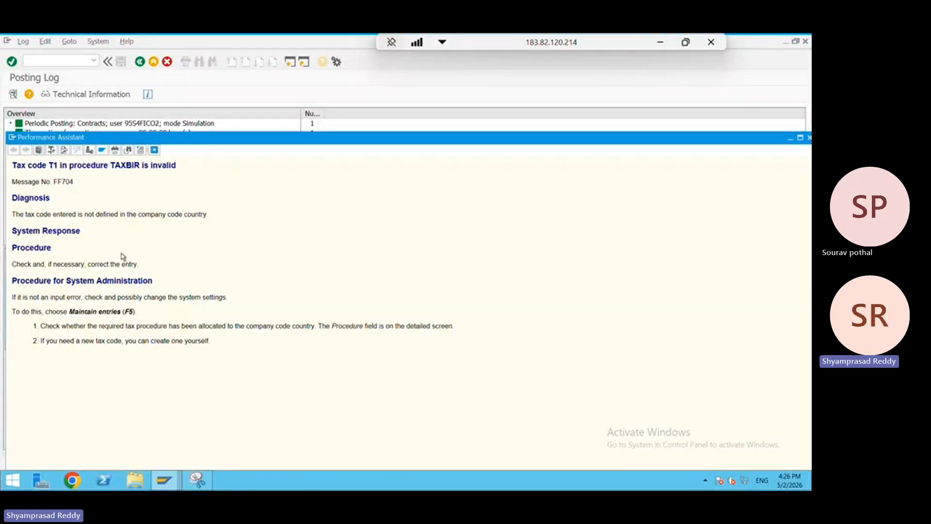
left_click(157, 149)
Step: Leave the posting log for transaction OBBG and position the country calculation procedure list at IN
type("/")
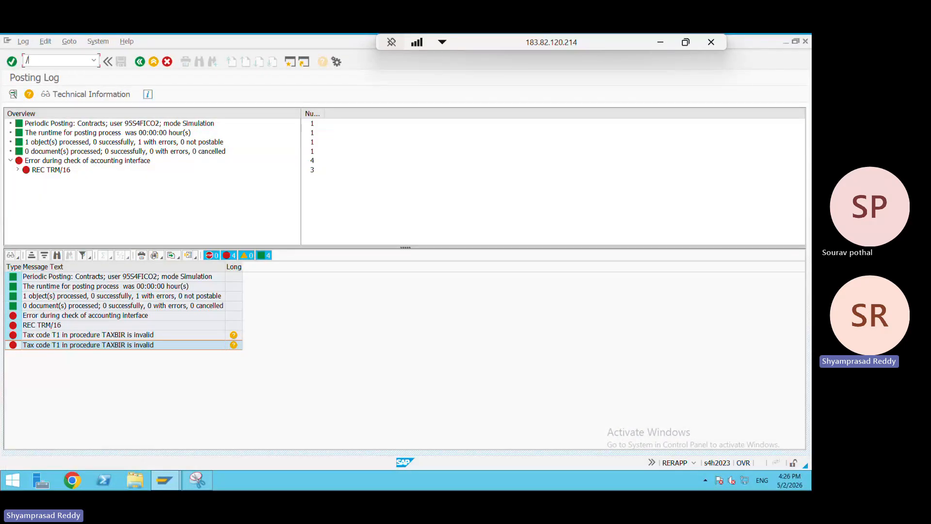
key("BackSpace")
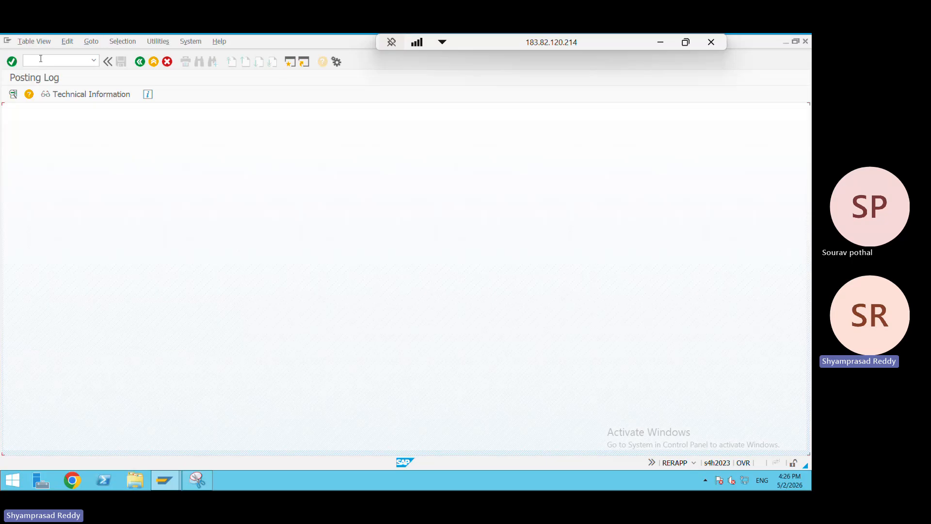
left_click(133, 360)
type("IN")
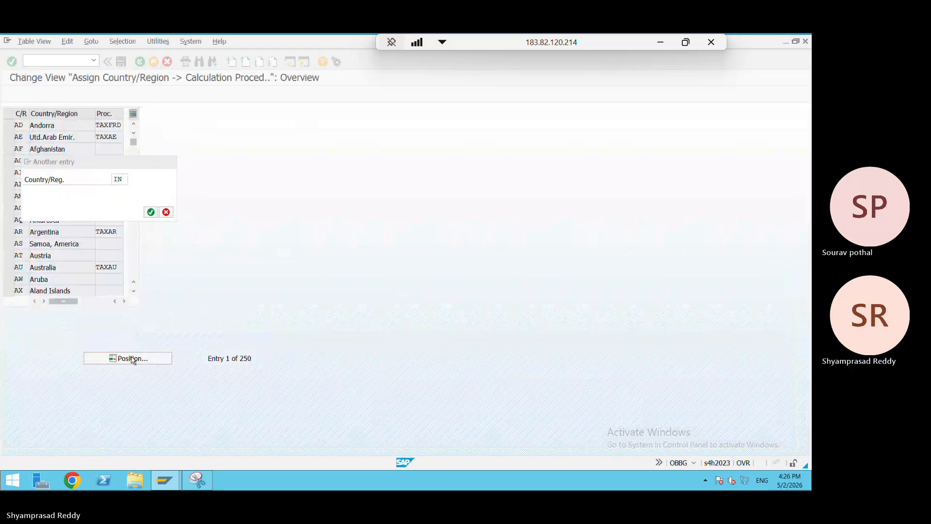
key("Return")
Step: Replace India's tax procedure with TRM, save the assignment and leave the transaction for the SAP Easy Access menu
left_click_drag(121, 125, 44, 130)
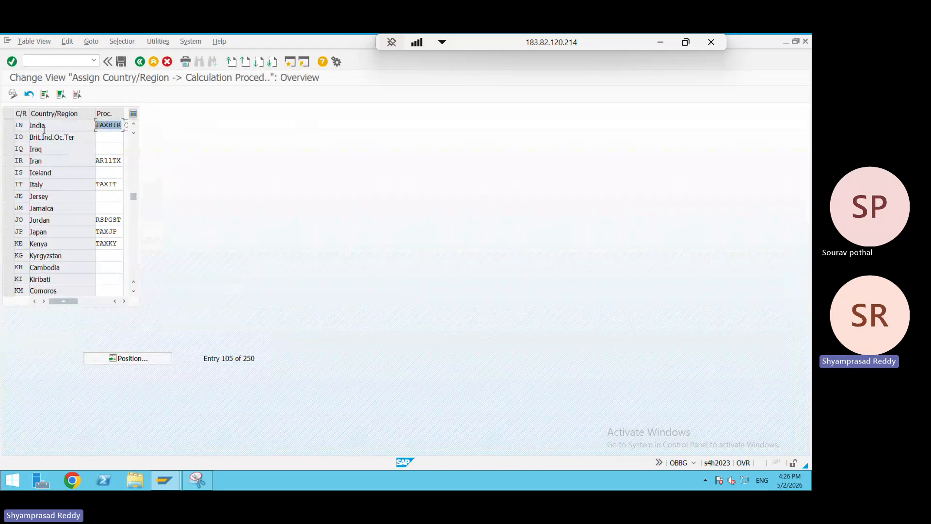
type("TRM")
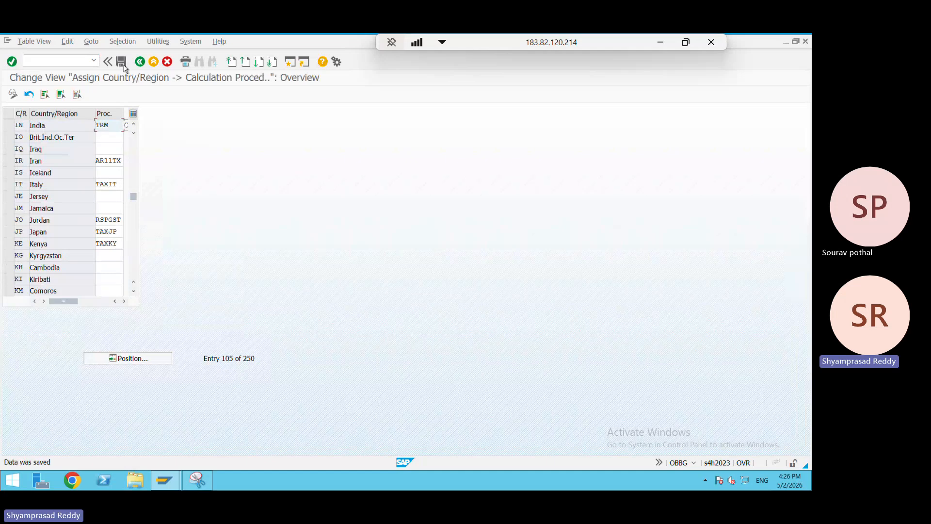
left_click(56, 62)
type("/N")
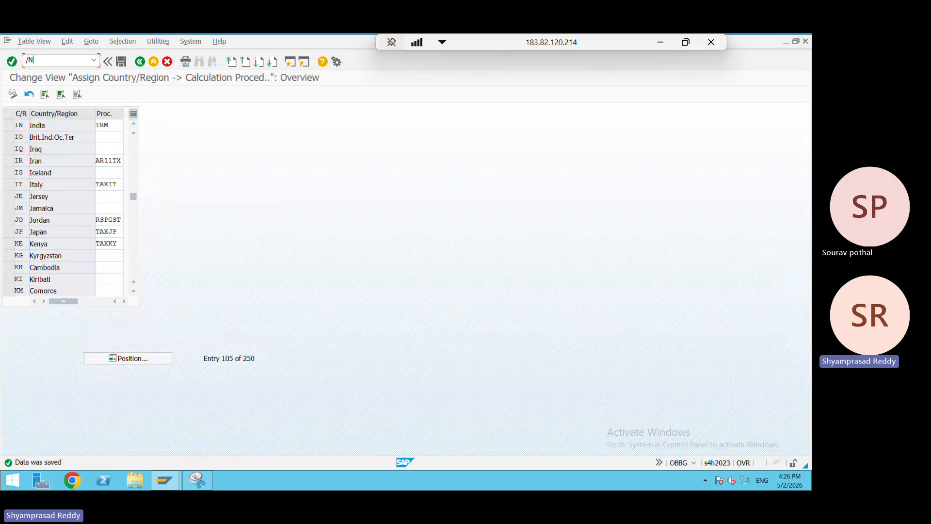
key("Return")
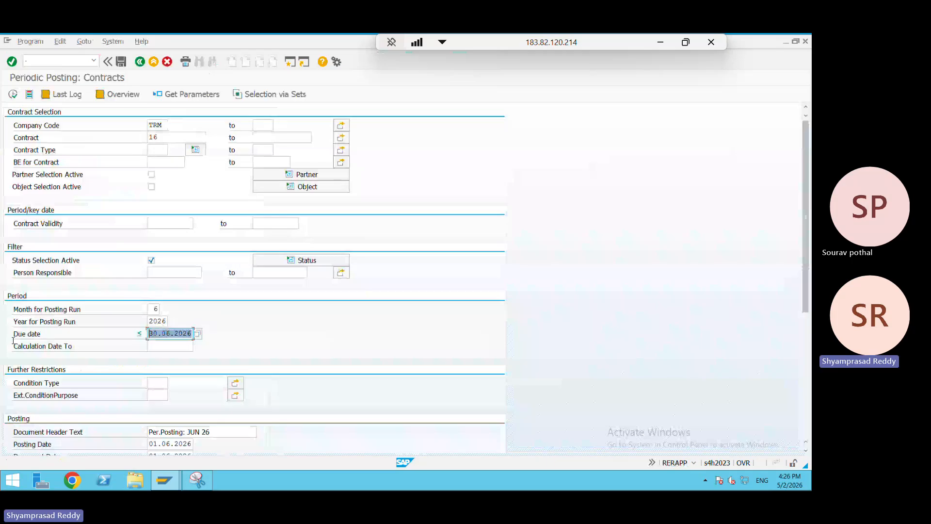
Step: In Periodic Posting: Contracts for contract 16, enter 31.03.2027 as the due date and 12 as the posting run month
type("31.03.2027")
key("shift+Tab")
key("shift+Tab")
type("12")
key("Return")
Step: Execute the contract's posting simulation and open its log to check the RF_BELEG number range message
left_click(13, 94)
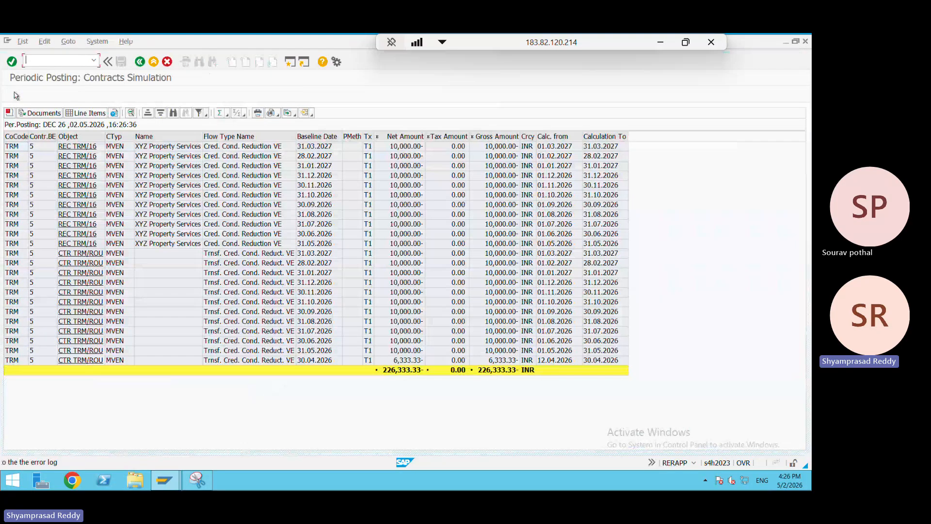
left_click(9, 113)
left_click(232, 348)
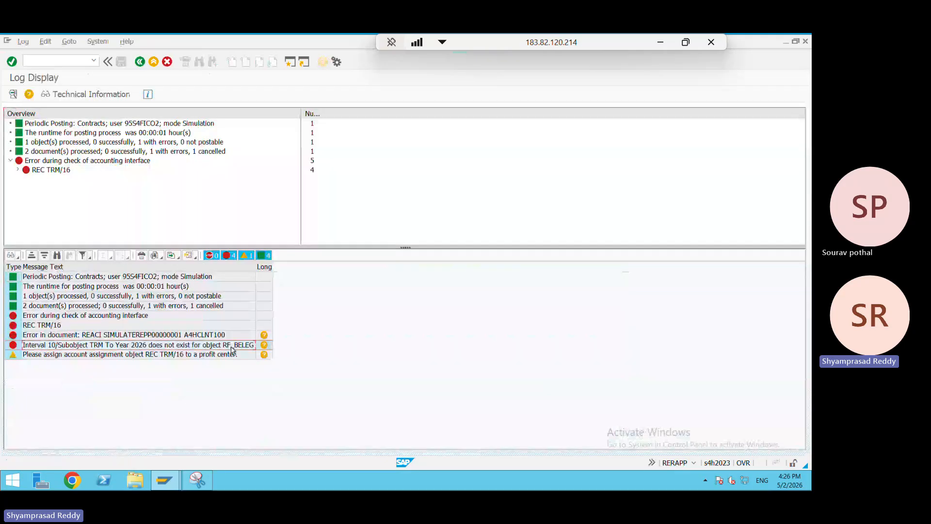
Step: Read the RF_BELEG message's long text, then open company code TRM's number range intervals for editing in transaction FBN1
double_click(232, 348)
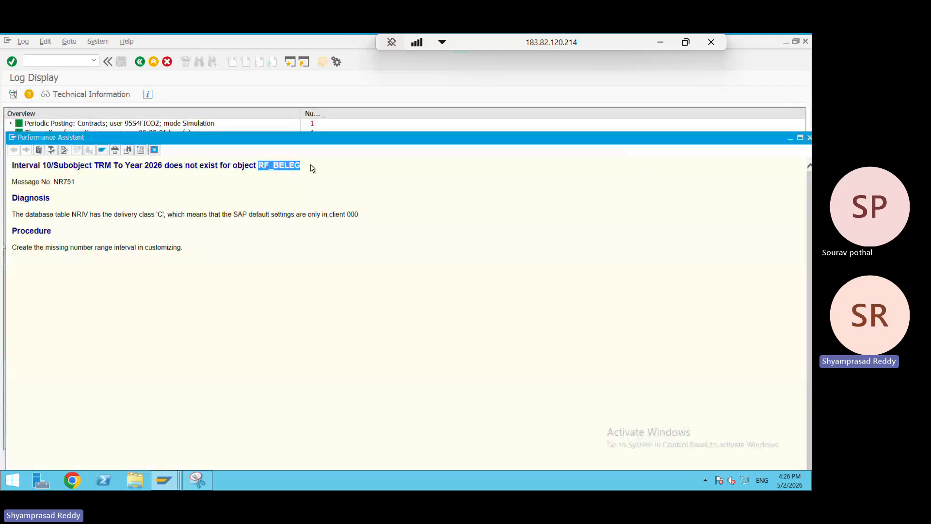
left_click(154, 149)
type("/NFBN")
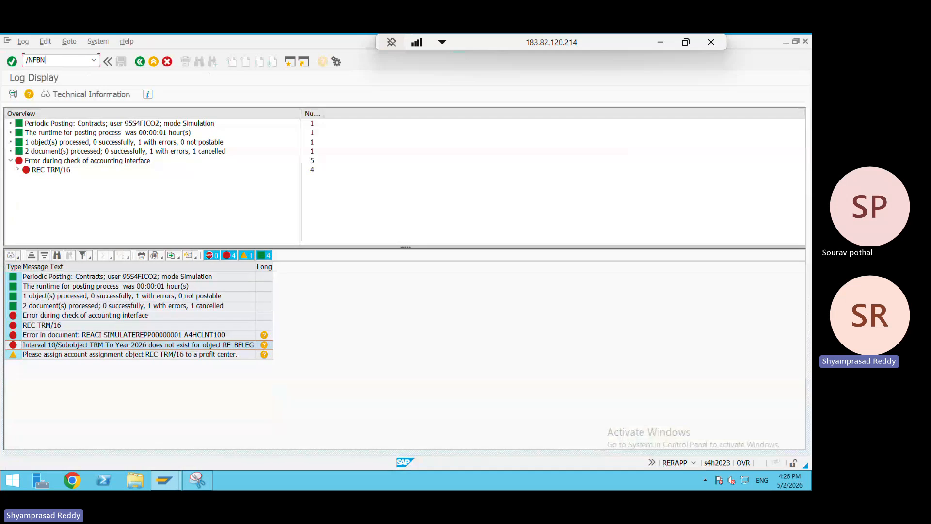
type("1")
key("Return")
type("TR")
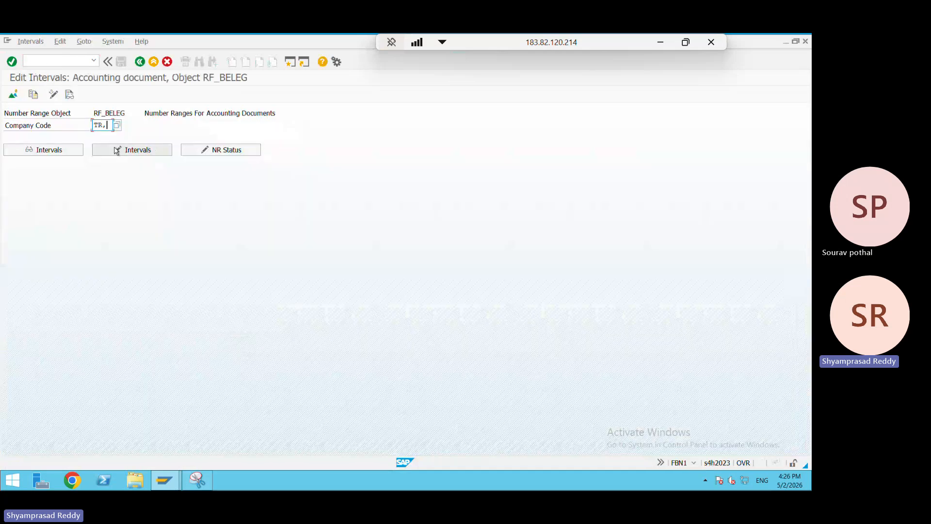
type("M")
left_click(148, 151)
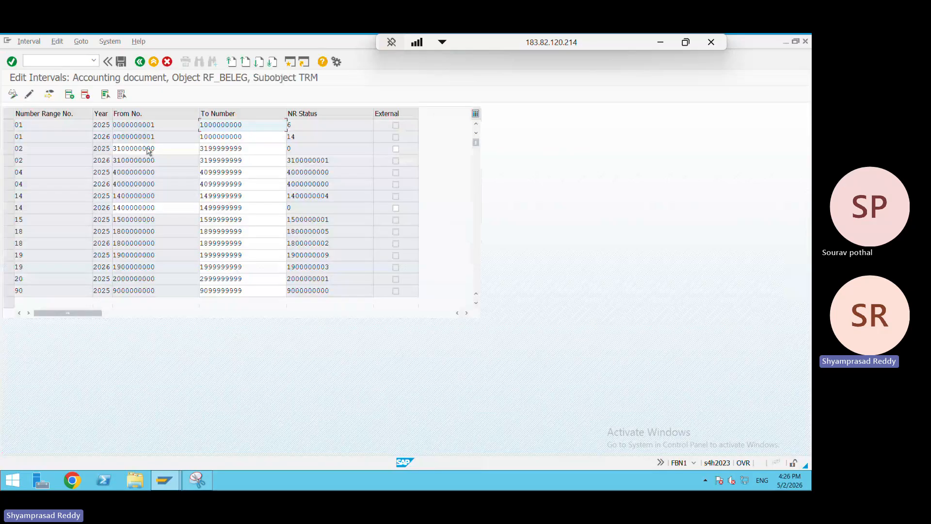
left_click(69, 94)
type("10")
left_click(107, 125)
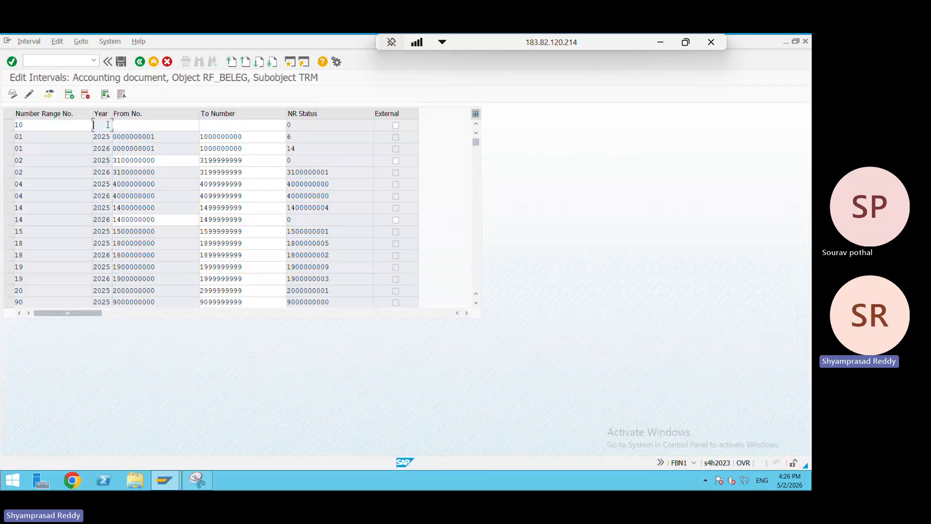
type("2026")
left_click(173, 125)
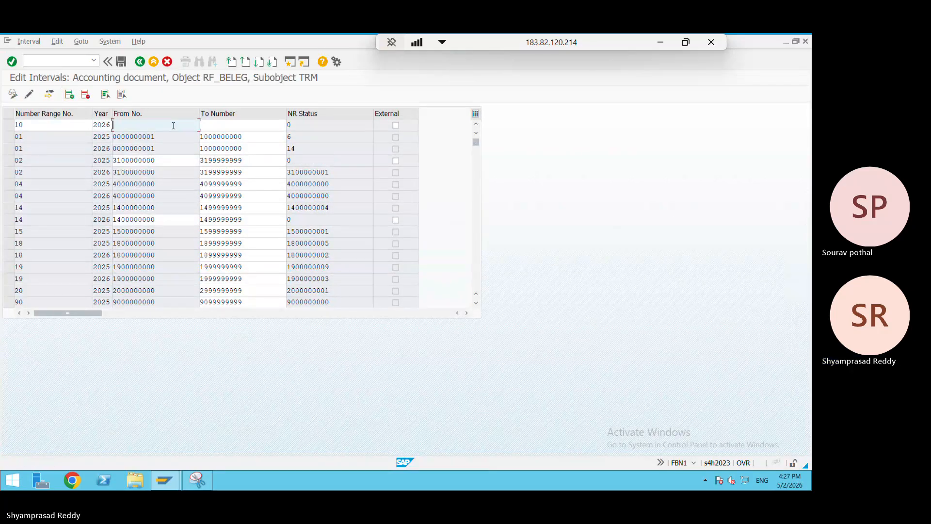
type("1000000000")
left_click(235, 124)
type("1")
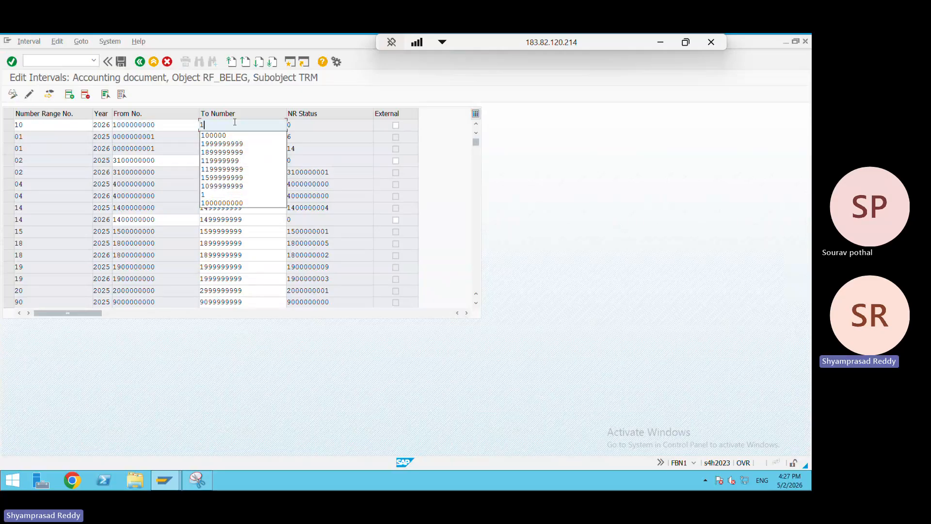
type("09")
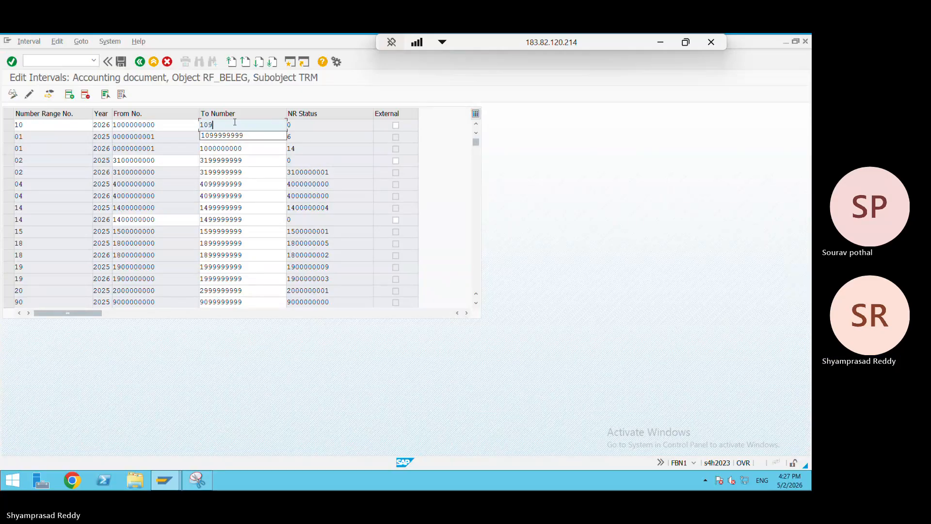
type("9999999")
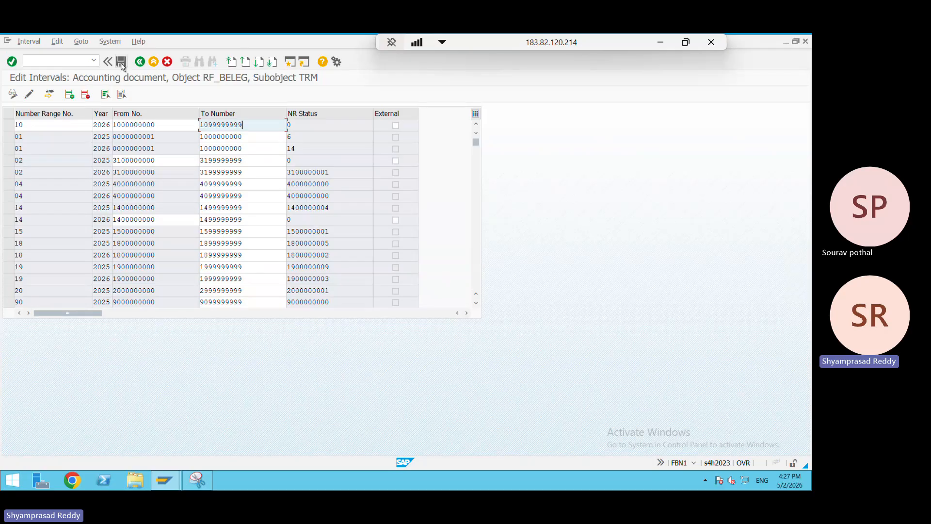
key("Return")
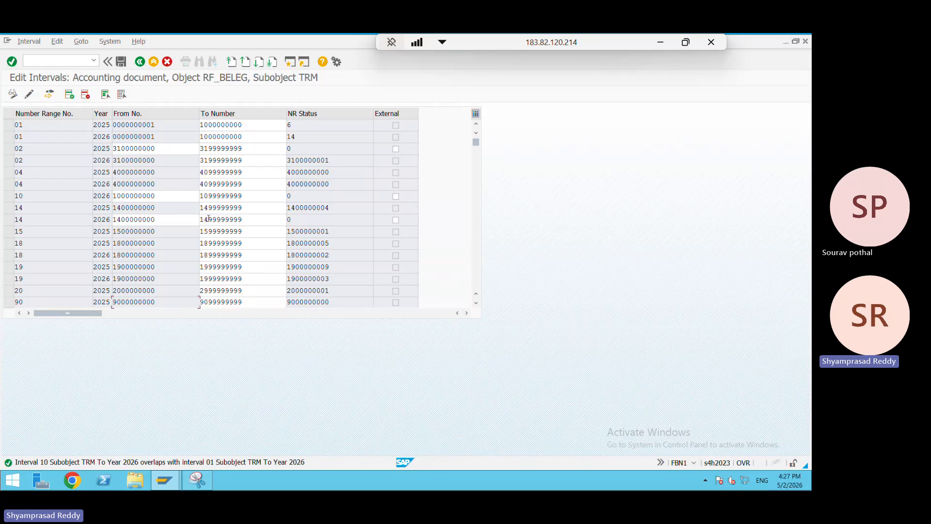
left_click_drag(186, 197, 97, 208)
type("1111111")
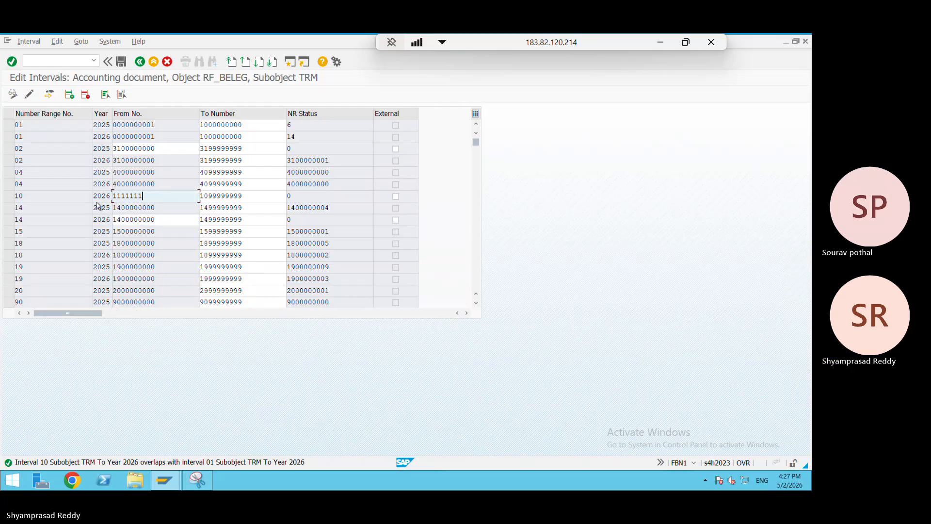
type("111")
key("Tab")
type("11")
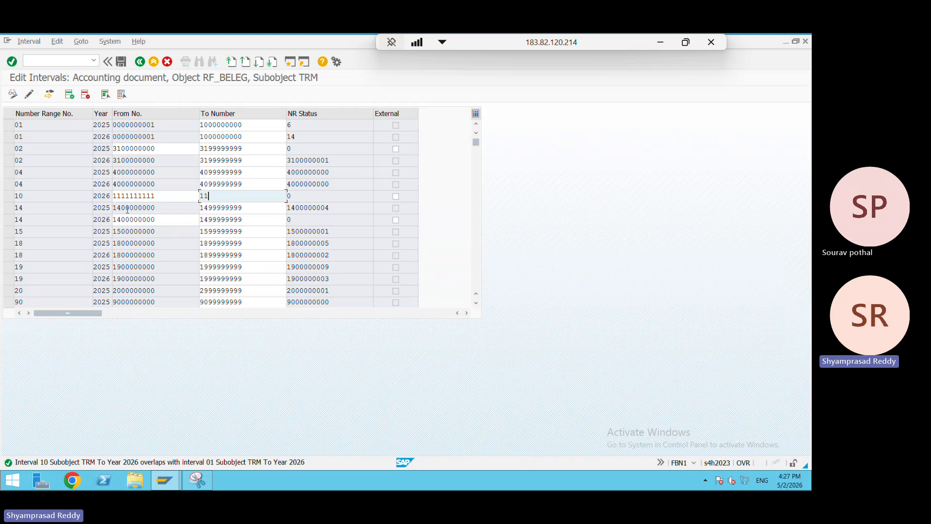
type("99999999")
left_click(121, 62)
left_click(328, 298)
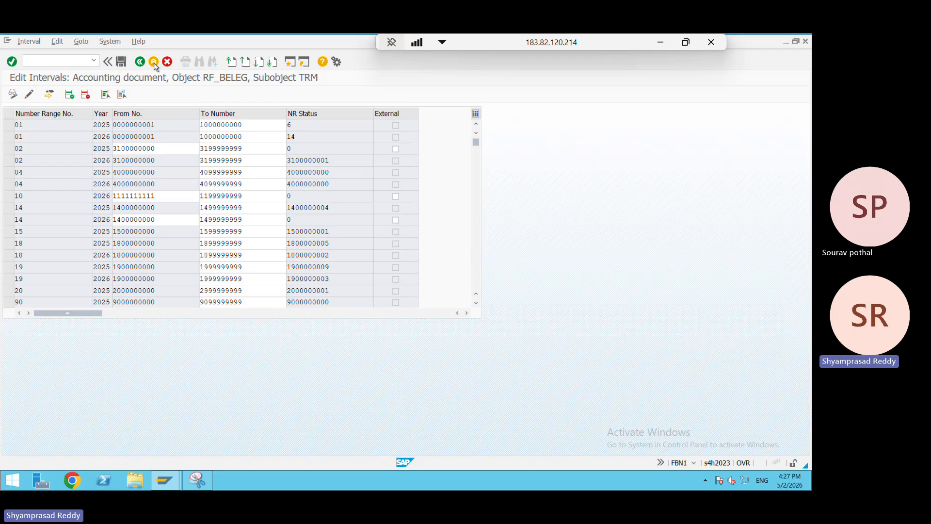
double_click(153, 63)
left_click(180, 226)
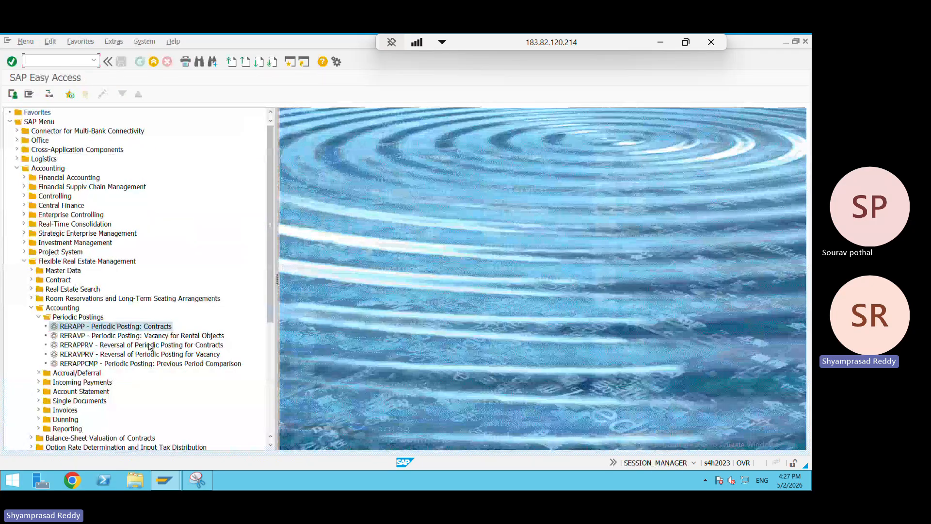
Step: Reopen RERAPP Periodic Posting: Contracts and set the due date to 31.03.2027 and the posting run month to 12
double_click(149, 327)
left_click_drag(192, 333, 84, 338)
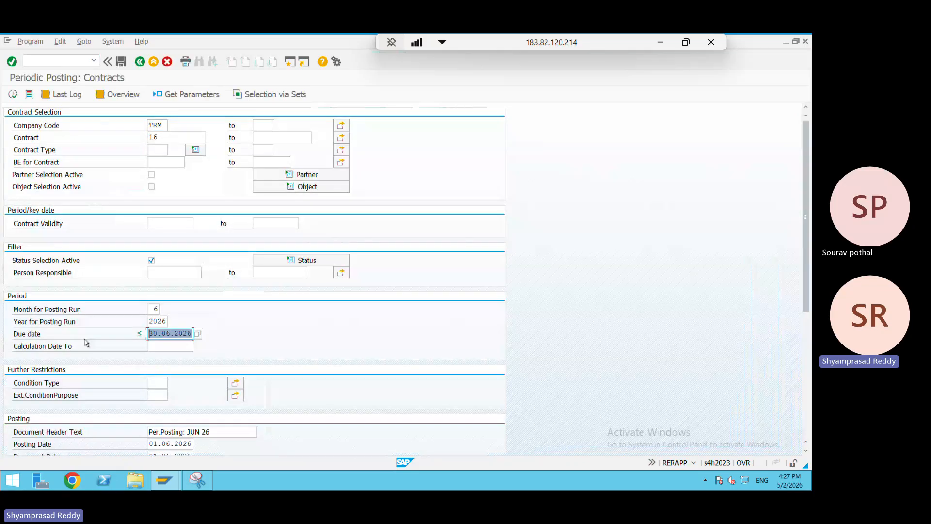
type("31.03.2027")
left_click(158, 311)
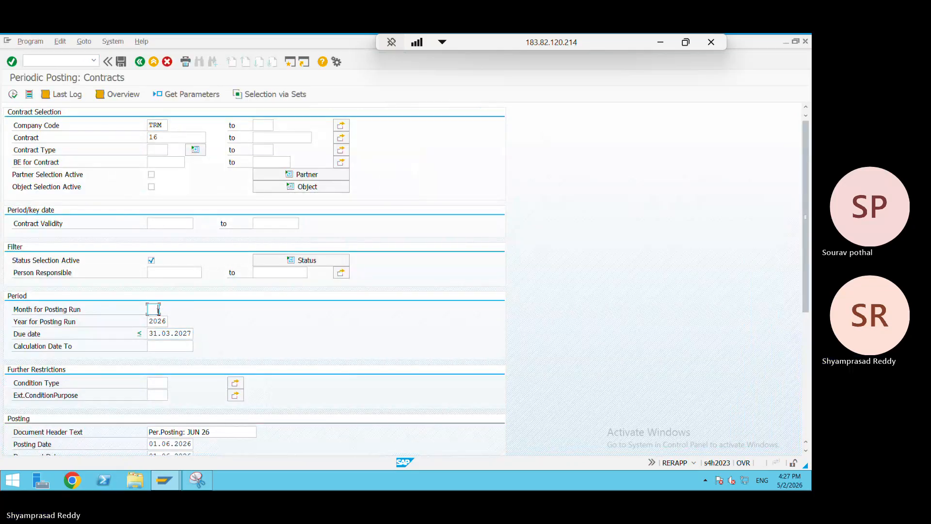
key("BackSpace")
type("12")
key("Return")
left_click(208, 486)
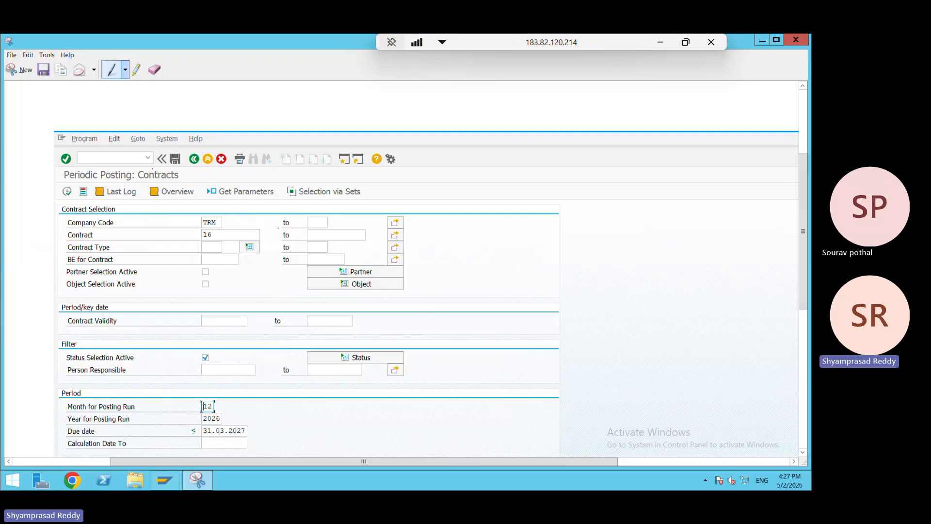
left_click(164, 480)
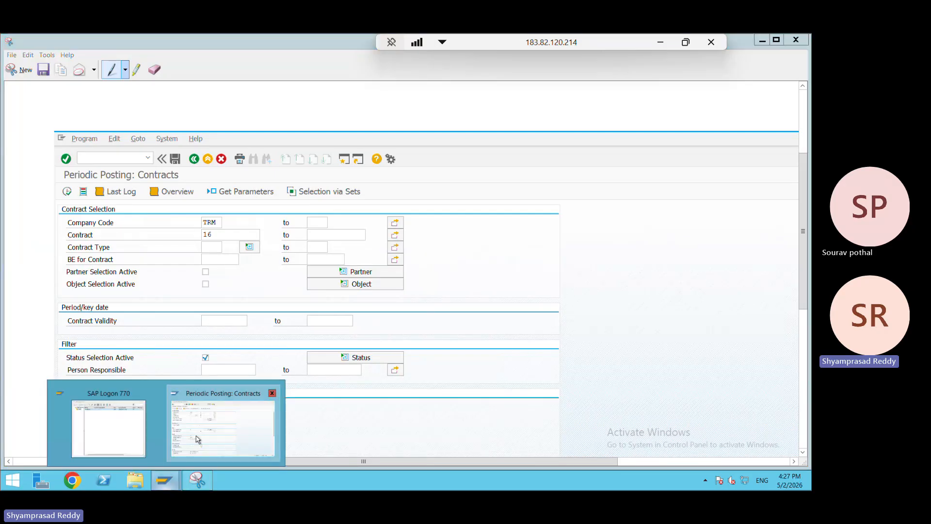
left_click(198, 439)
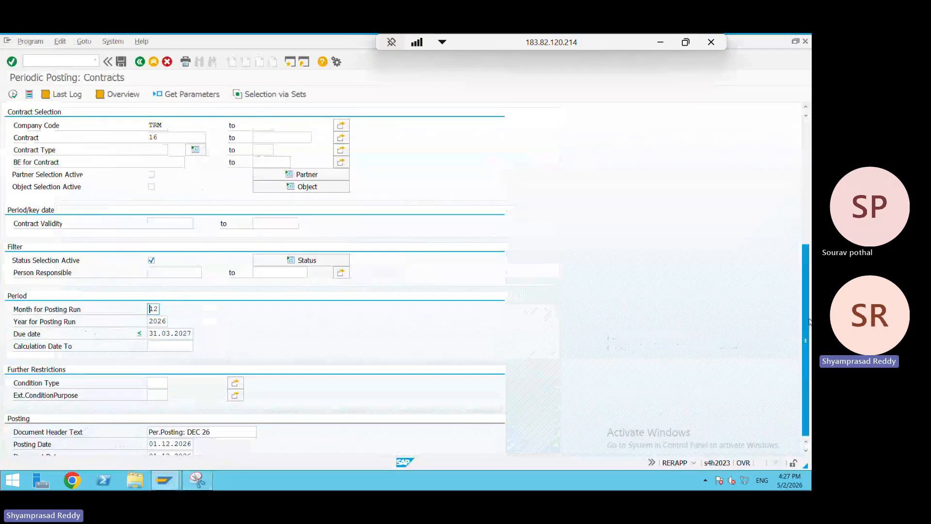
Step: Set the posting run mode to E Update Run and execute the periodic posting for contract 16
scroll(197, 291, "down", 5)
left_click(201, 256)
left_click(194, 267)
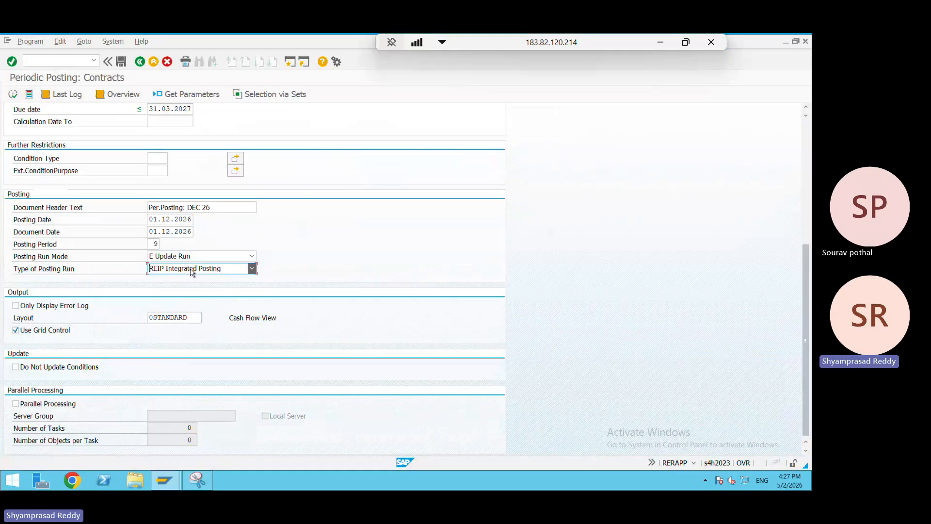
left_click(189, 276)
left_click(13, 95)
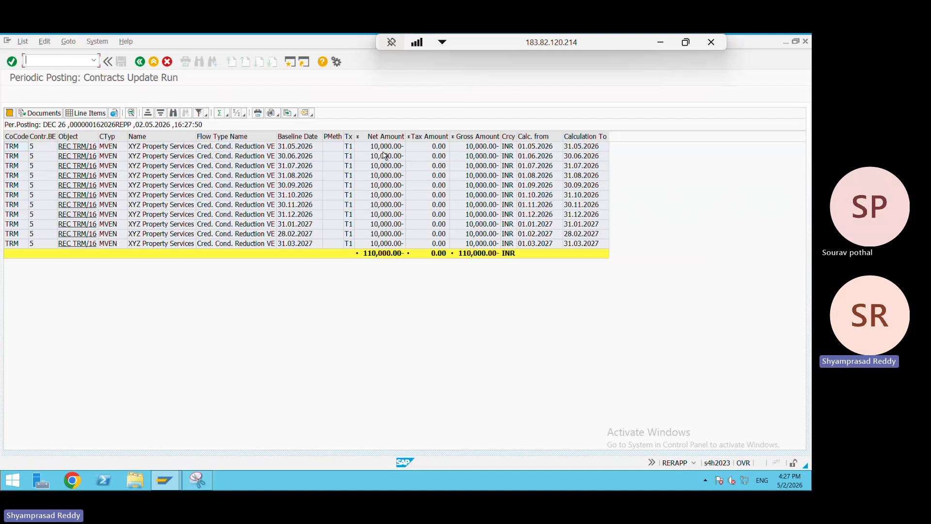
Step: Display the update run's posting documents and capture the list as a full-screen snip in Snipping Tool
left_click(391, 147)
left_click(33, 114)
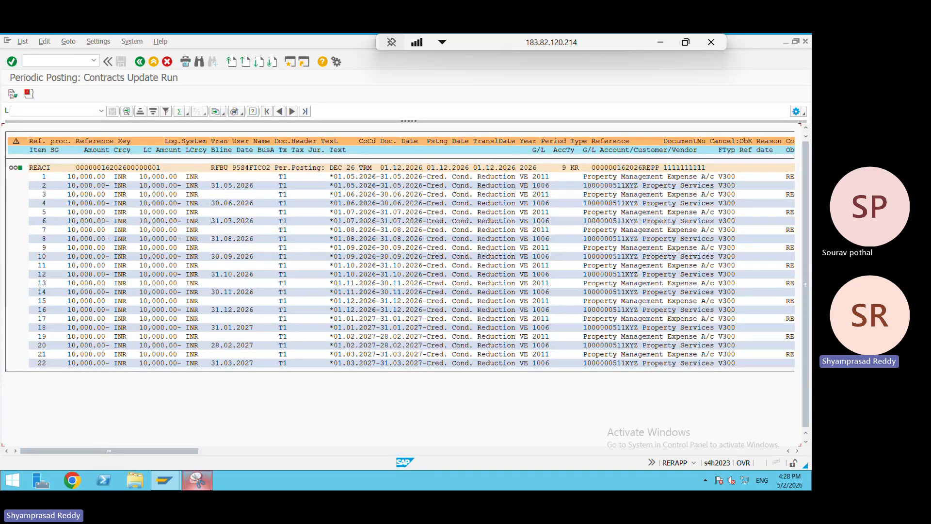
left_click(209, 483)
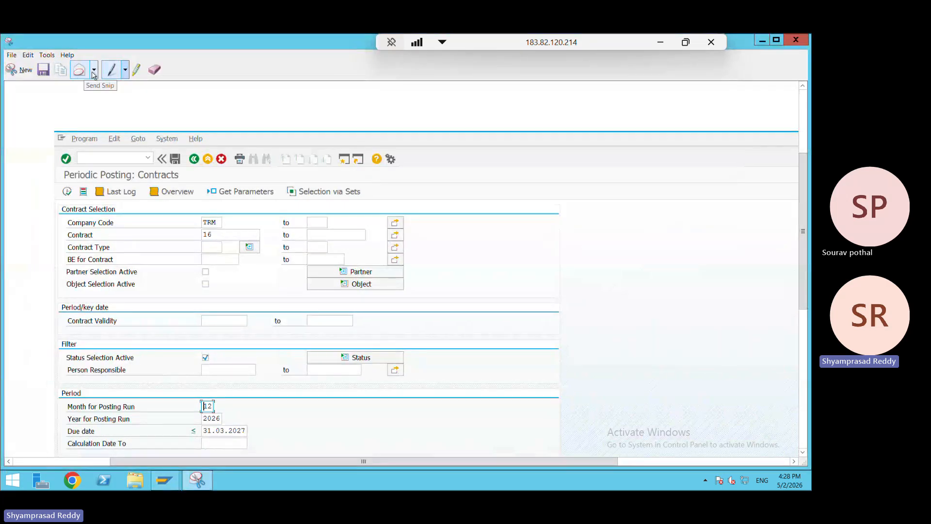
left_click(22, 79)
left_click(384, 140)
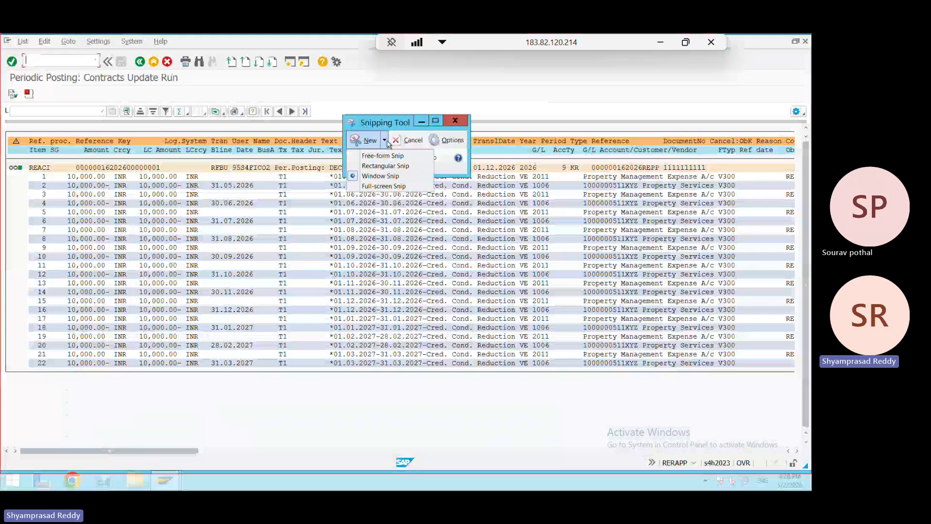
left_click(386, 185)
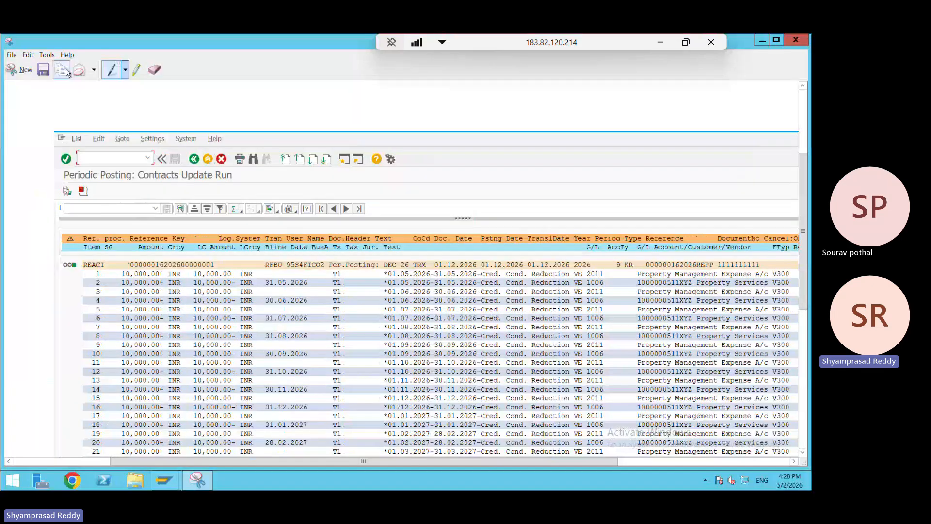
Step: Switch to the REFX Classes Google Sheet and paste the snip at cell A564, below the RERAPP selection screenshot
left_click(660, 42)
left_click(513, 478)
left_click(419, 389)
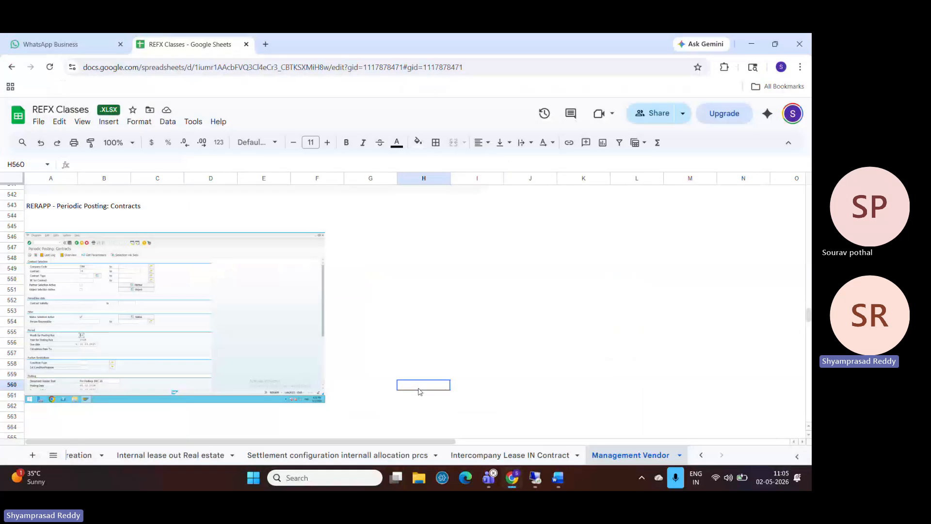
key("Down")
scroll(418, 390, "down", 3)
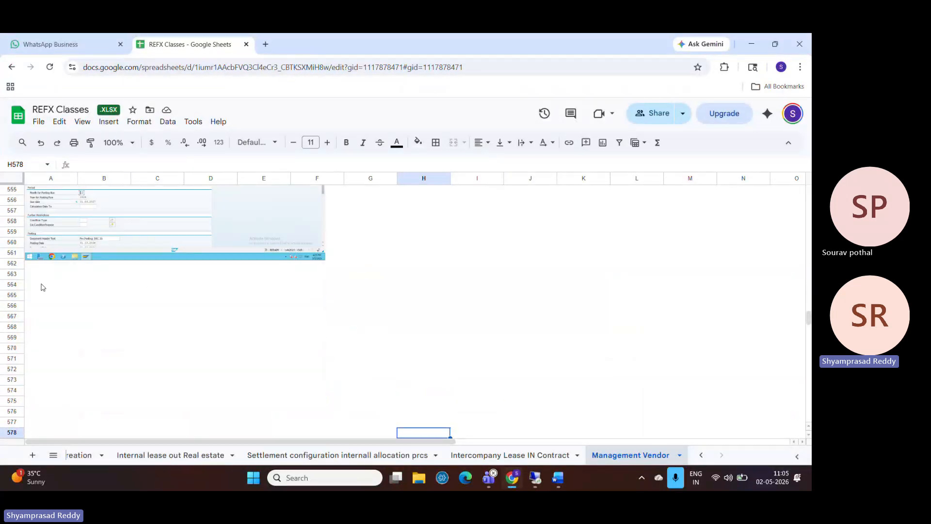
left_click(41, 286)
key("ctrl+v")
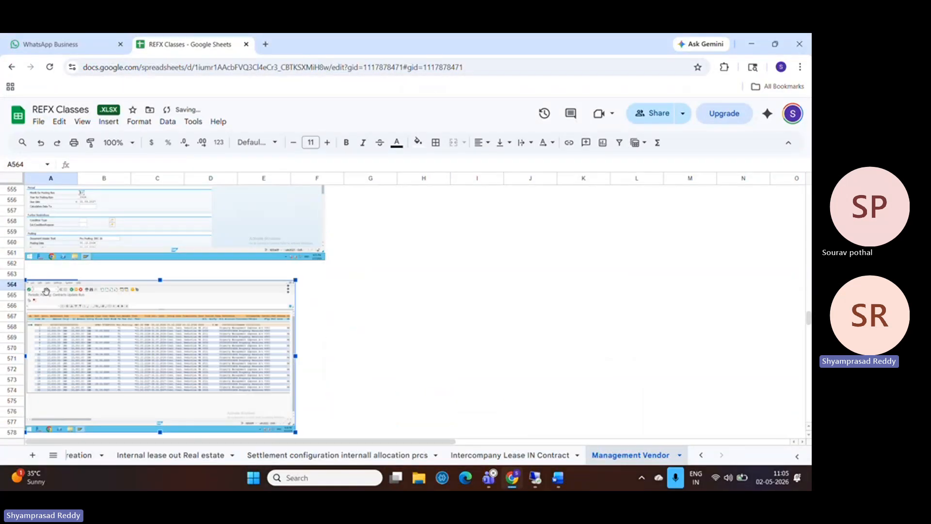
left_click(333, 320)
Step: Return to the remote SAP session and open the accounting document created by the update run
left_click(535, 478)
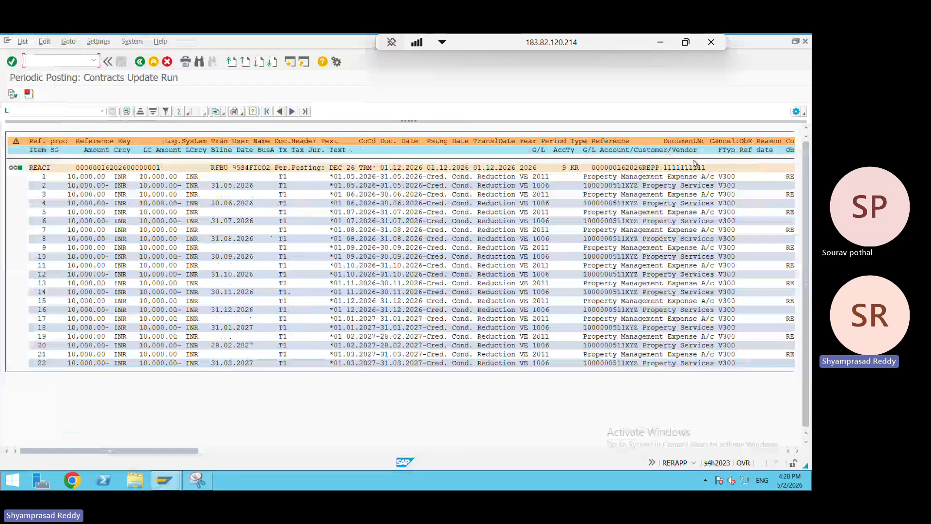
double_click(694, 166)
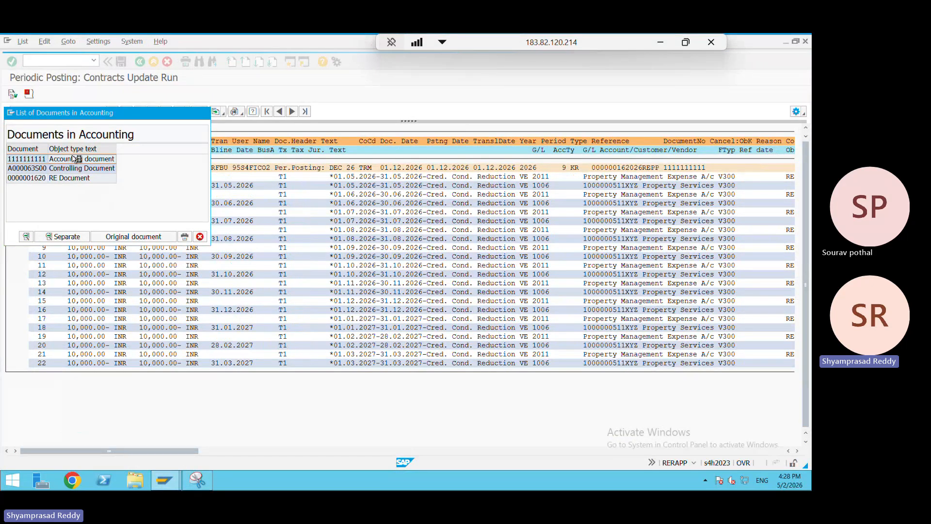
double_click(74, 158)
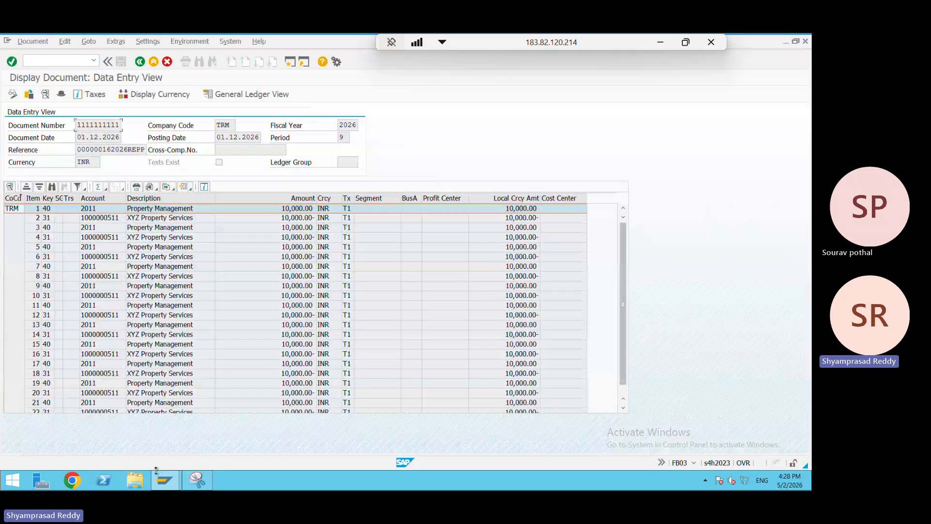
Step: Capture the accounting document's data entry view as a full-screen snip and copy it
left_click(193, 486)
left_click(22, 69)
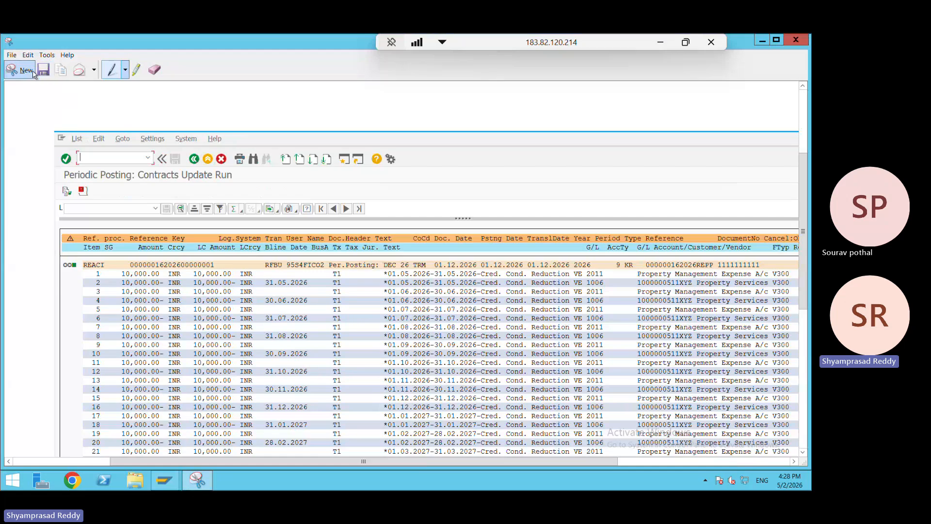
left_click(384, 140)
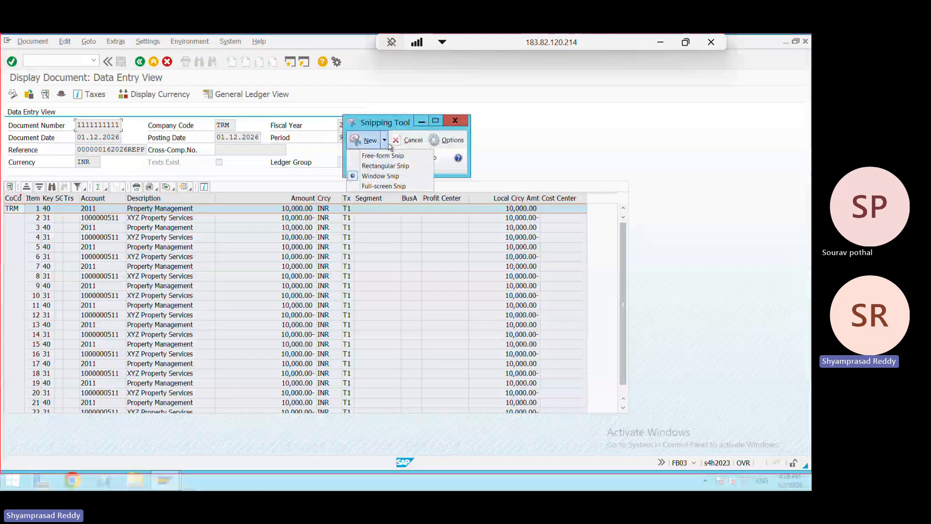
left_click(387, 187)
left_click(58, 76)
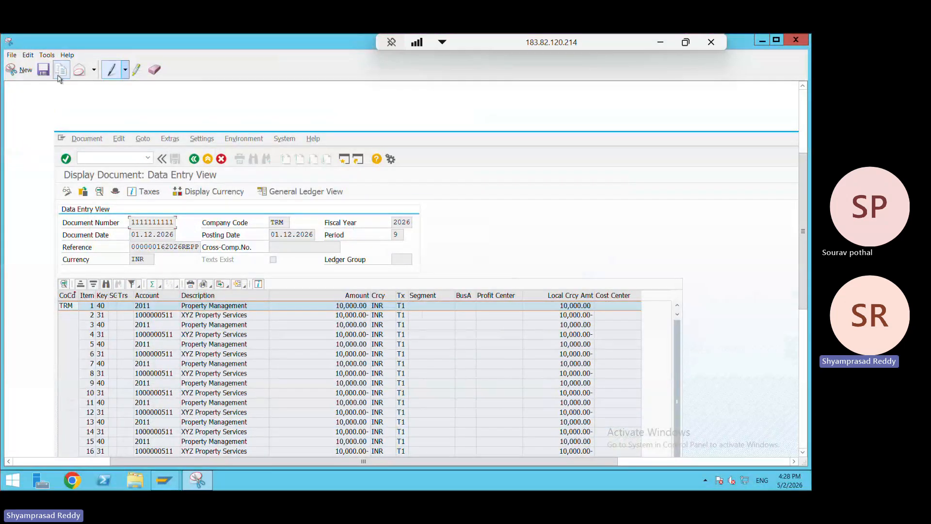
Step: Switch to the REFX Classes Google Sheet and paste the accounting document snip at cell A580, below the posting documents screenshot
left_click(659, 41)
left_click(461, 352)
key("Down")
key("Down")
key("Down")
key("Down")
key("Down")
key("Down")
key("Down")
key("Down")
key("Down")
key("Down")
key("Down")
key("Down")
key("Down")
key("Down")
key("Down")
key("Down")
key("Down")
key("Down")
key("Down")
key("Down")
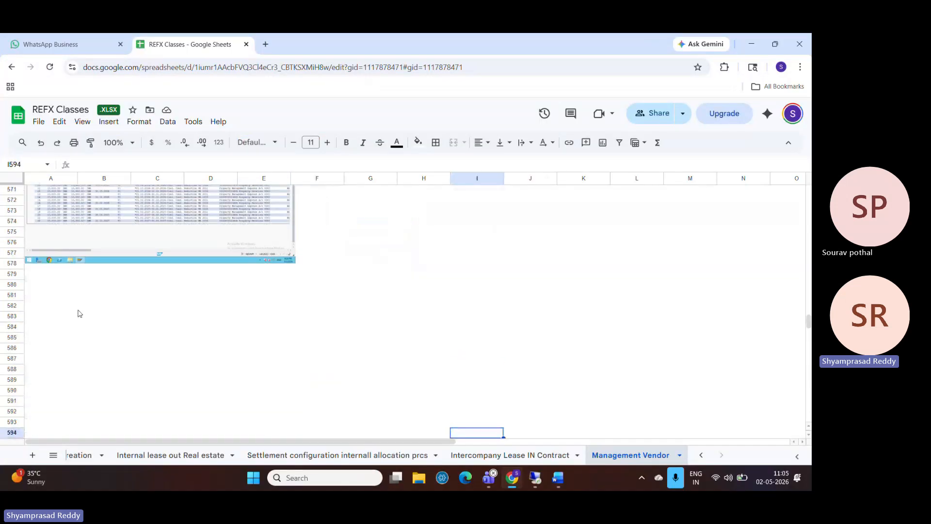
left_click(30, 286)
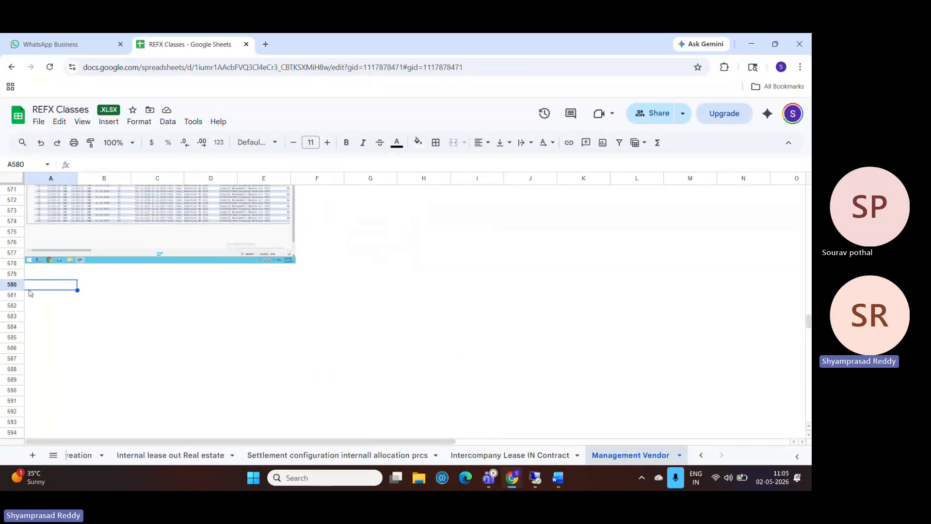
left_click(104, 298)
key("ctrl+v")
Step: Enlarge the pasted accounting document screenshot slightly and move to the empty rows below it
left_click_drag(337, 419, 334, 438)
left_click(379, 386)
key("Down")
key("Down")
key("Down")
key("Down")
key("Down")
key("Down")
key("Down")
key("Down")
key("Down")
key("Down")
key("Down")
key("Down")
key("Down")
key("Down")
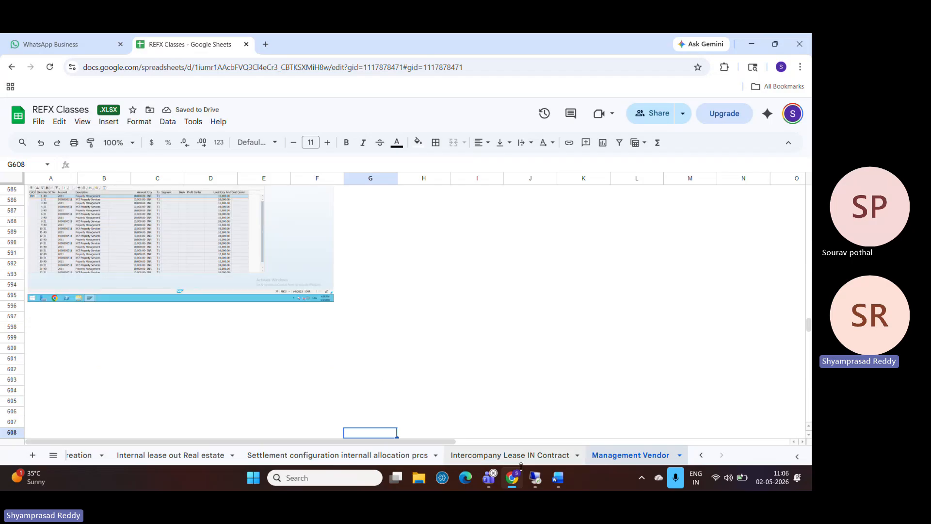
Step: Return to the remote SAP session, leave the accounting document and open the RE Document from the list of documents in accounting
left_click(534, 479)
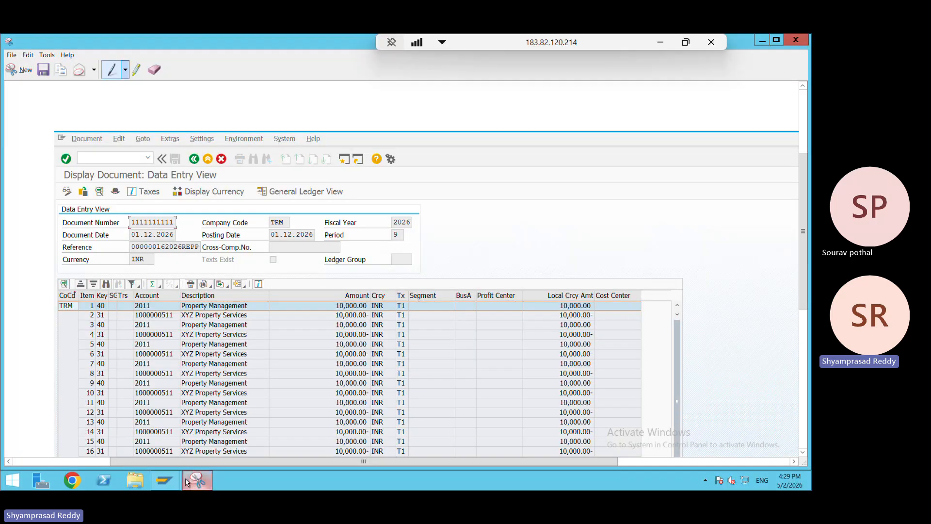
mouse_move(167, 479)
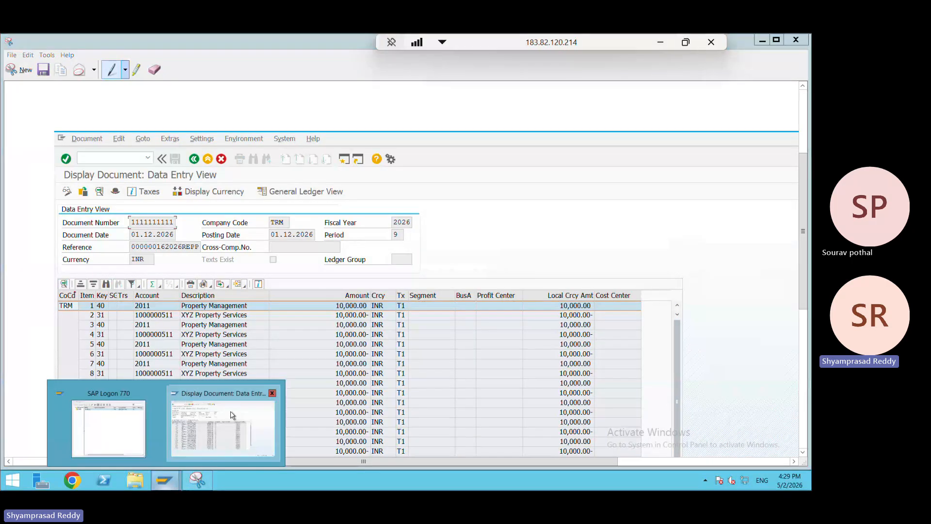
left_click(232, 415)
left_click(227, 218)
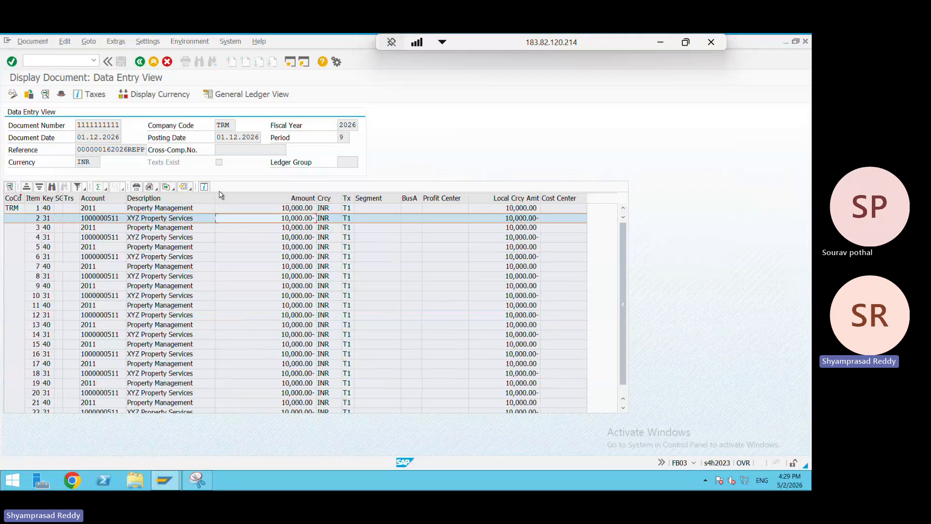
left_click(155, 62)
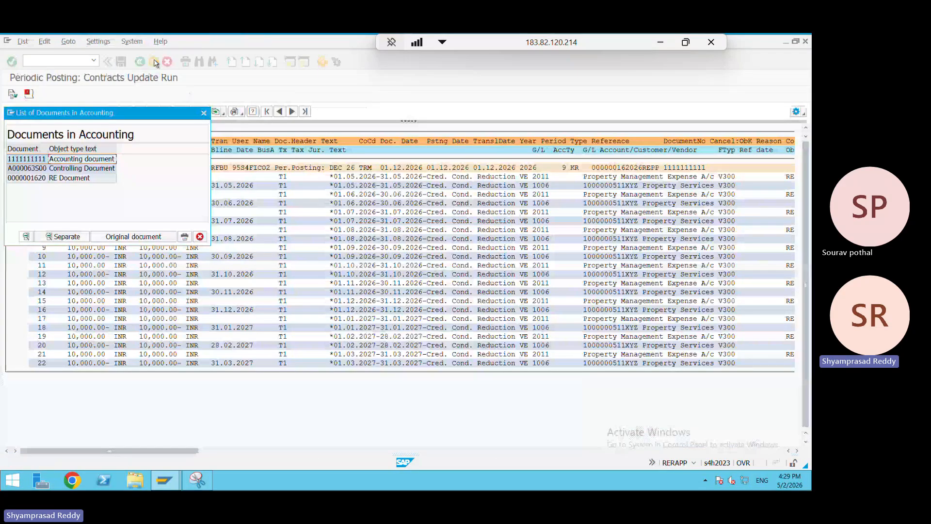
left_click(81, 179)
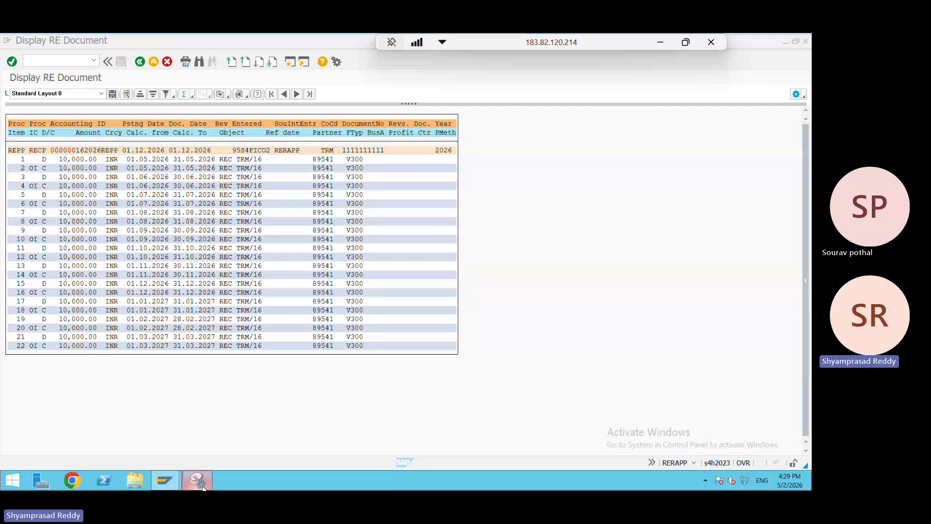
Step: Capture the Display RE Document list as a full-screen snip in Snipping Tool
left_click(198, 481)
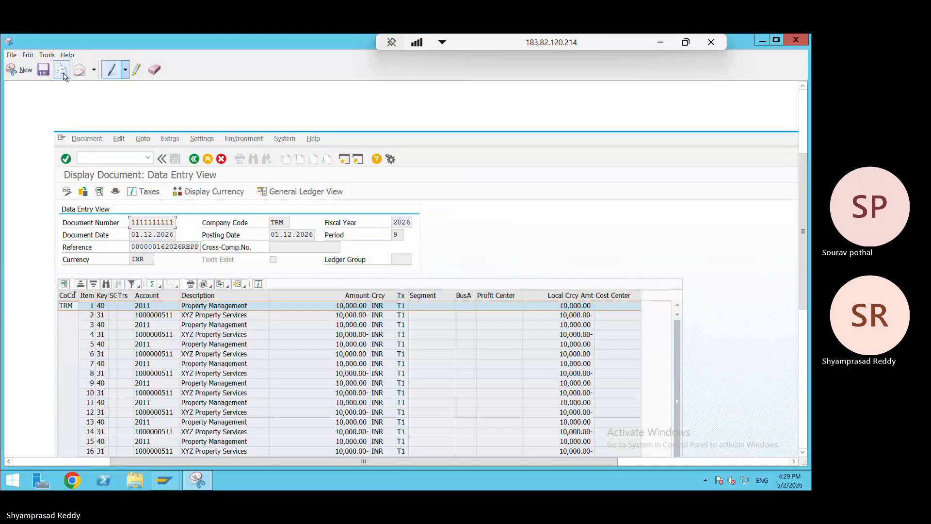
left_click(27, 72)
left_click(384, 141)
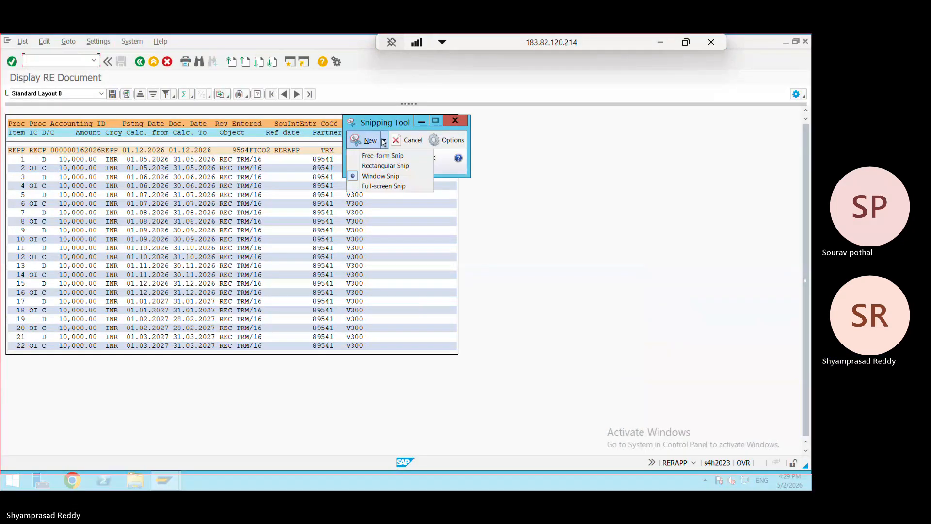
left_click(390, 187)
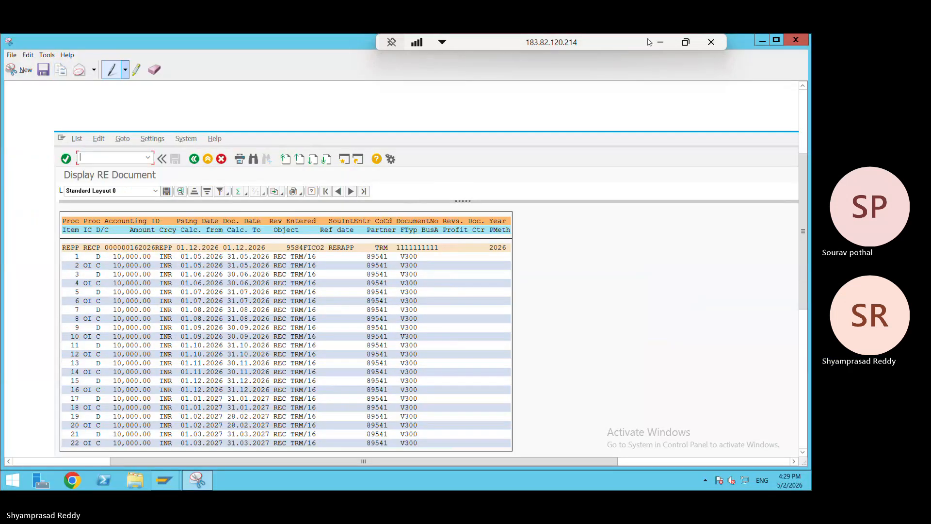
Step: Switch to the REFX Classes Google Sheet and paste the RE document snip at cell A598, below the accounting document screenshot
left_click(661, 43)
left_click(47, 332)
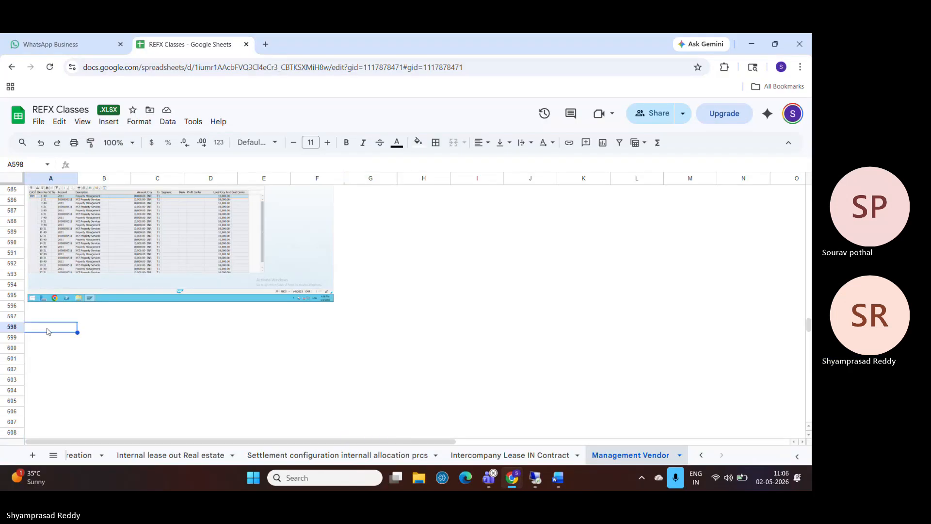
key("ctrl+v")
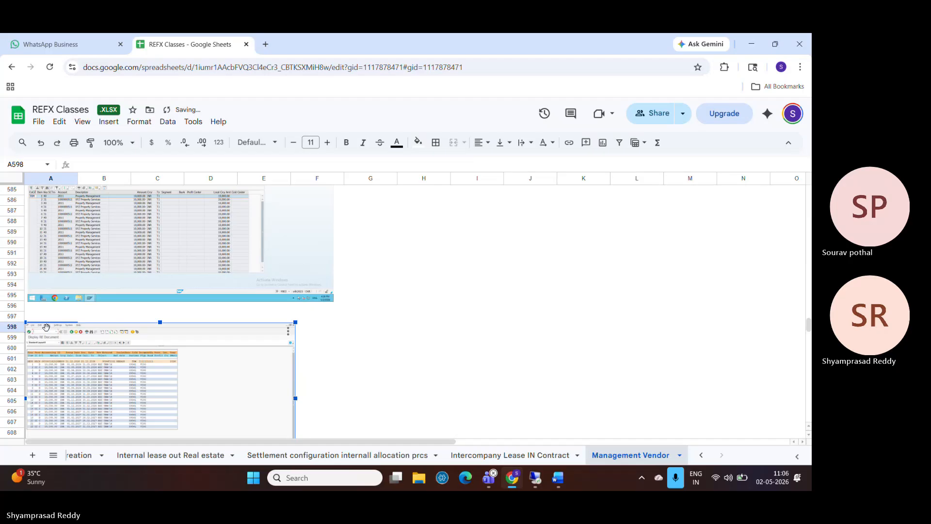
left_click(377, 334)
key("Down")
key("Down")
key("Down")
key("Down")
key("Down")
key("Down")
key("Down")
key("Down")
key("Down")
key("Down")
key("Down")
key("Down")
key("Down")
key("Down")
key("Down")
key("Down")
key("Down")
key("Down")
key("Down")
key("Down")
key("Down")
key("Down")
key("Down")
key("Down")
key("Down")
key("Down")
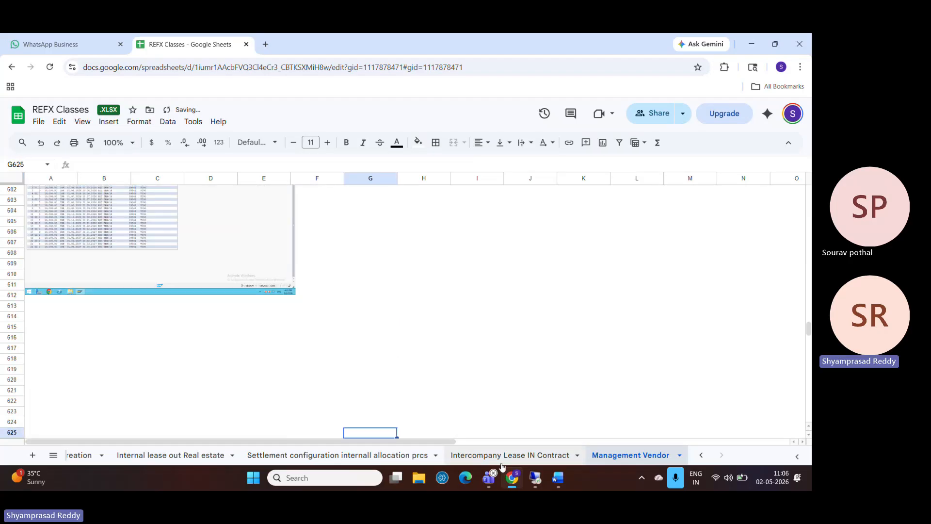
Step: Return to the remote SAP session, close the RE document and its document list, and exit periodic posting to SAP Easy Access
left_click(535, 479)
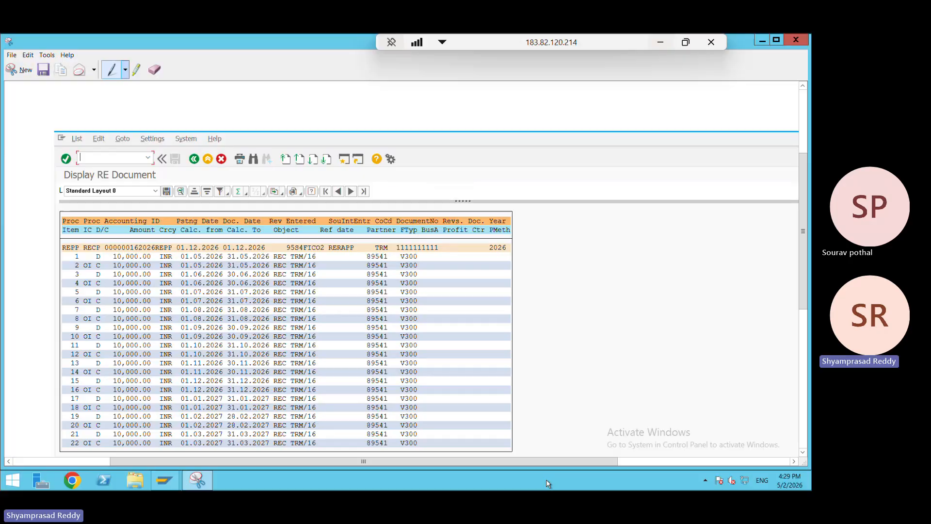
mouse_move(165, 481)
left_click(216, 417)
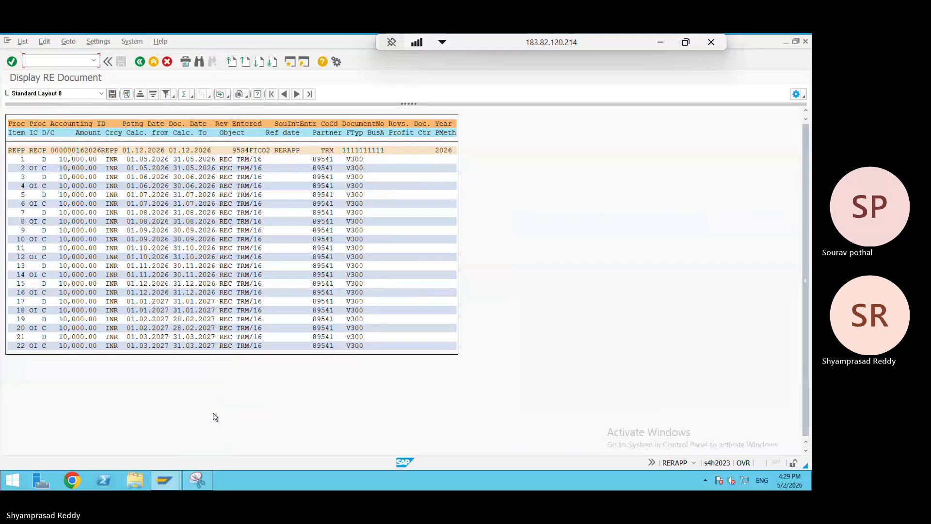
left_click(152, 62)
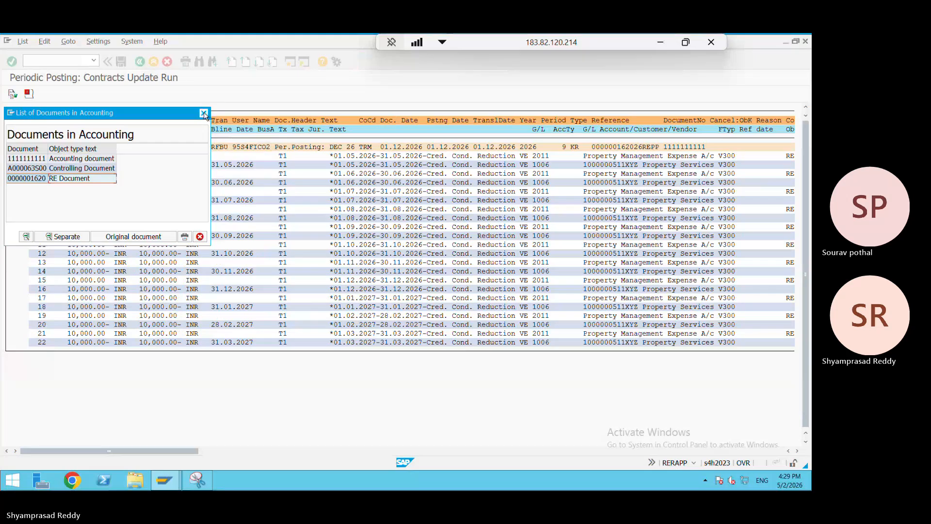
left_click(204, 113)
left_click(141, 62)
left_click(144, 63)
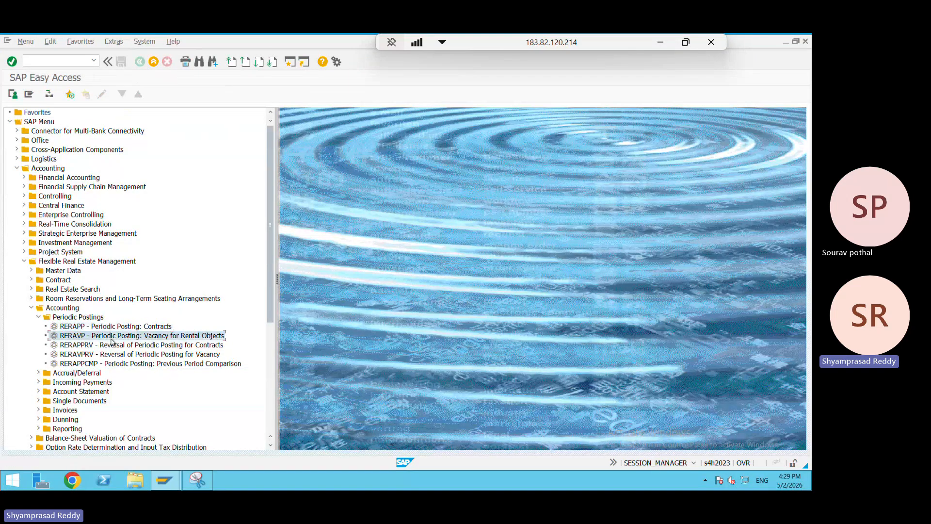
Step: Open the Accrual/Deferral: Contracts transaction from the Flexible Real Estate Management accounting functions
left_click(108, 354)
left_click(37, 373)
double_click(113, 383)
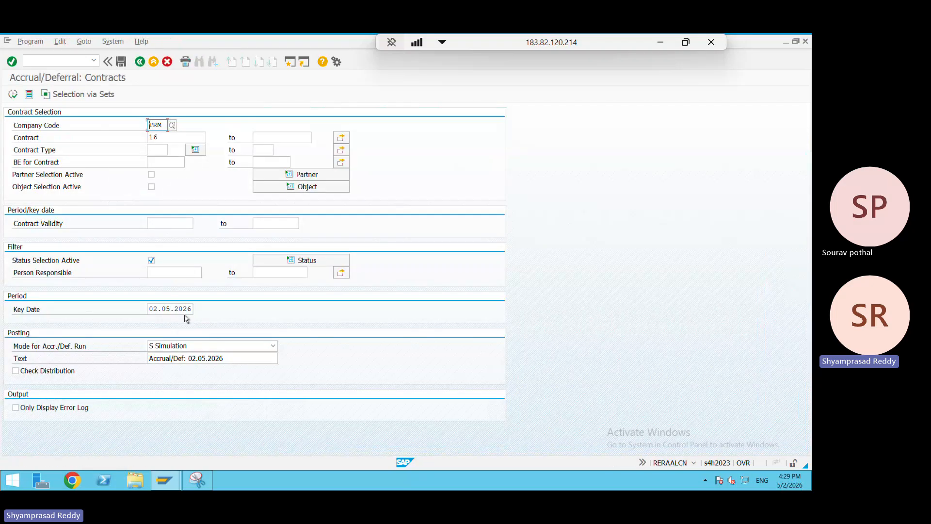
Step: Try to simulate the accrual/deferral run for contract 16 with key date 31.03.2027, check its posting log and return to the selection
left_click_drag(192, 309, 115, 308)
key("BackSpace")
type("31.03.2027")
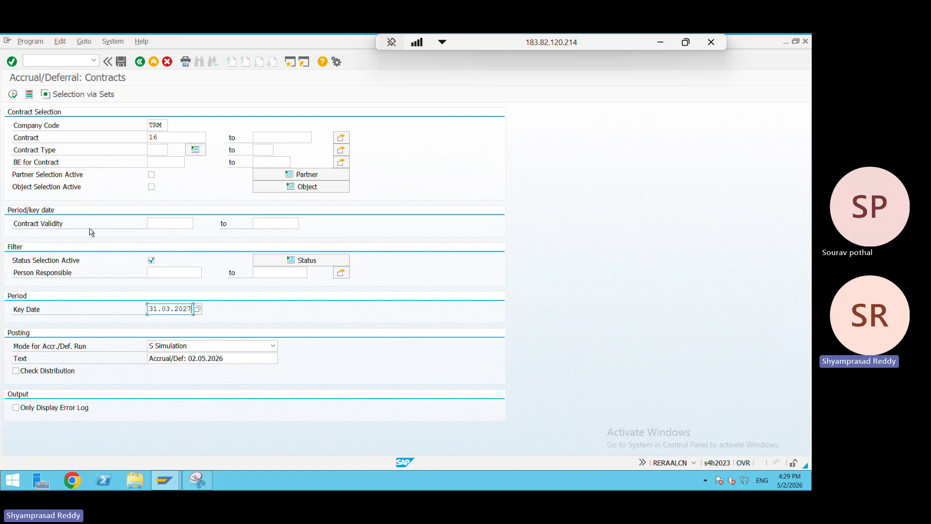
key("F8")
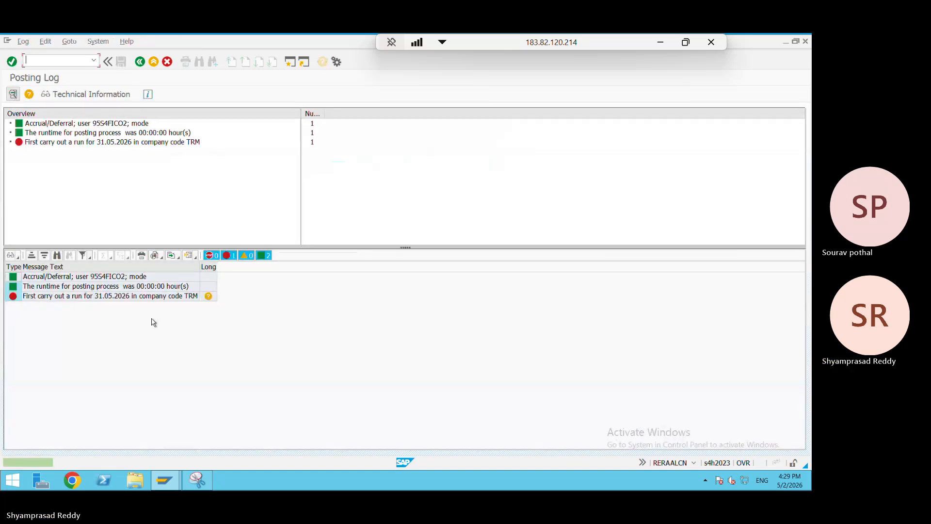
left_click(107, 297)
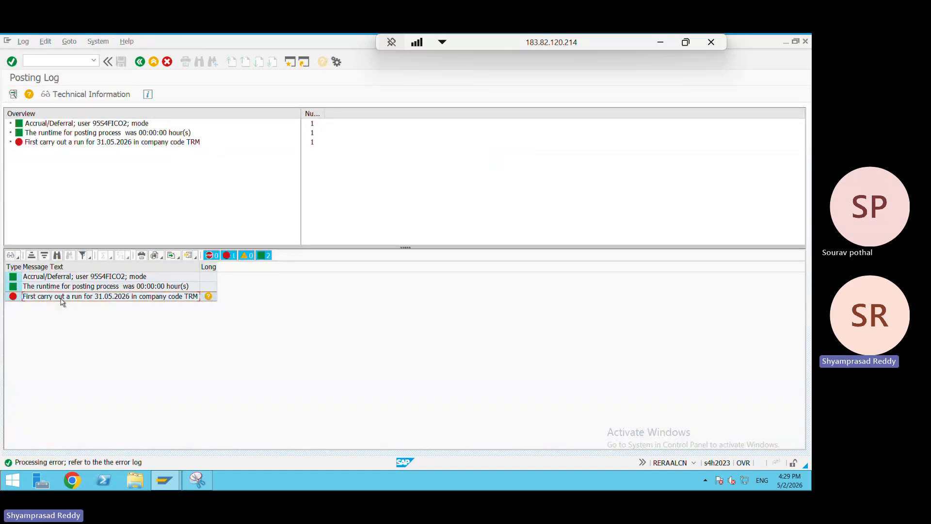
left_click(140, 61)
Step: Set the accrual/deferral key date to 31.05.2026 and run the simulation for contract 16 in company code TRM
left_click_drag(192, 309, 108, 311)
type("3")
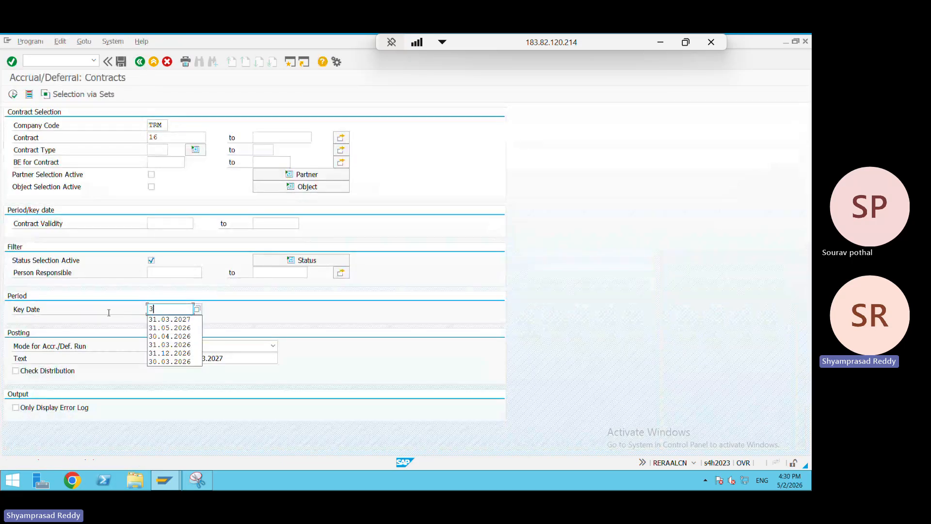
type("1.05.2026")
key("Return")
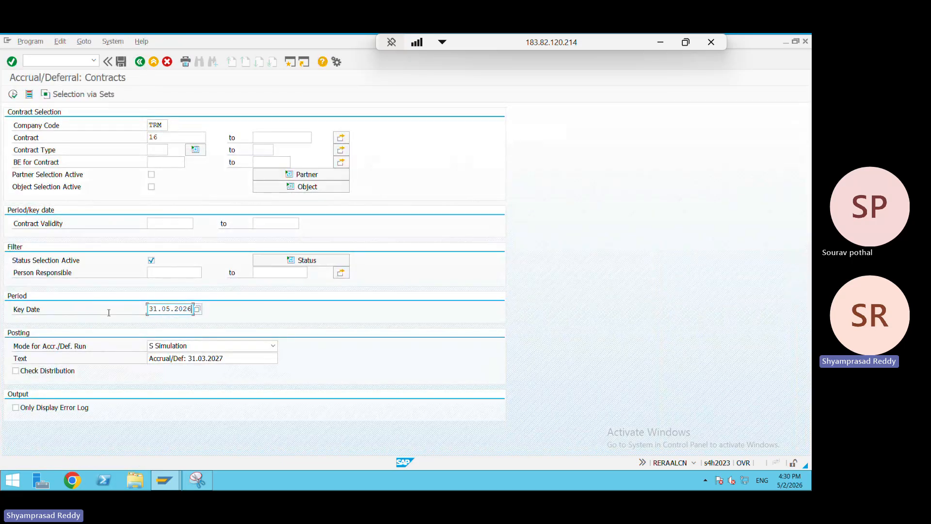
left_click(13, 94)
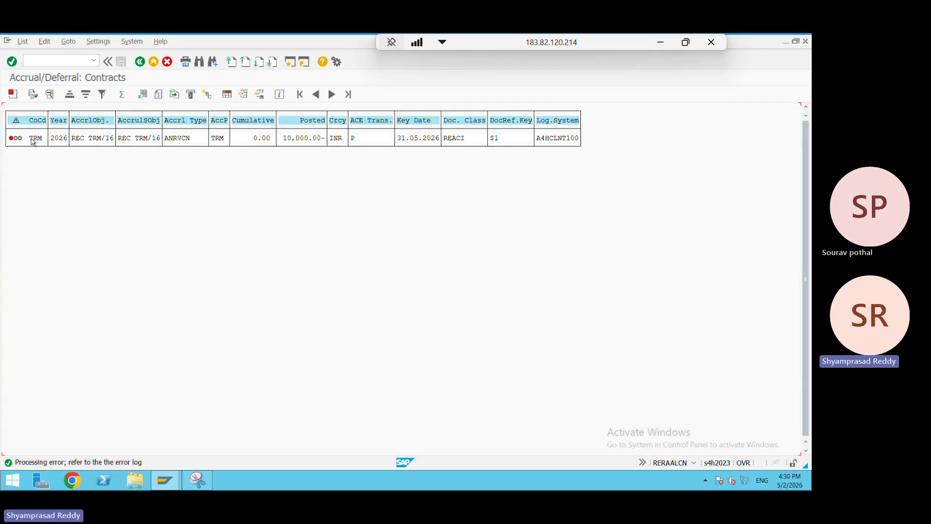
Step: Display the simulation's log and open the long text of the RF_BELEG number range interval error
left_click(30, 95)
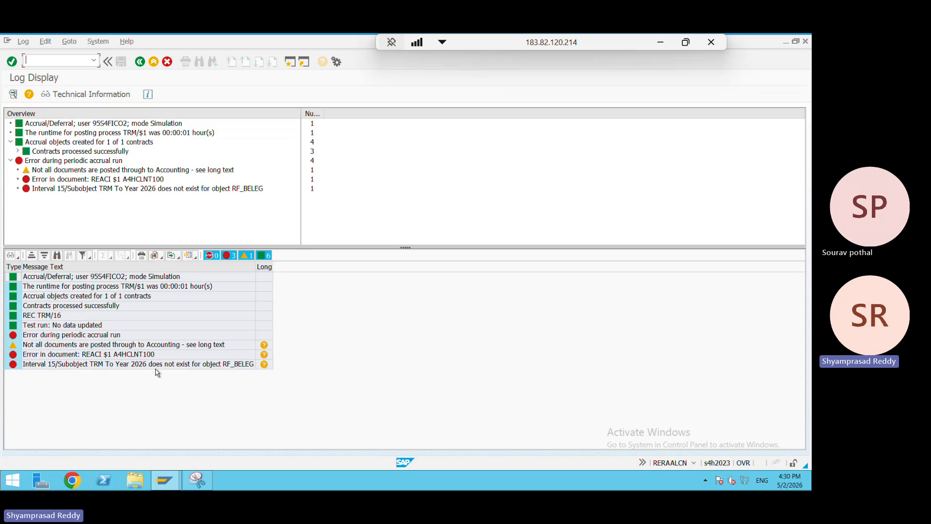
left_click(183, 364)
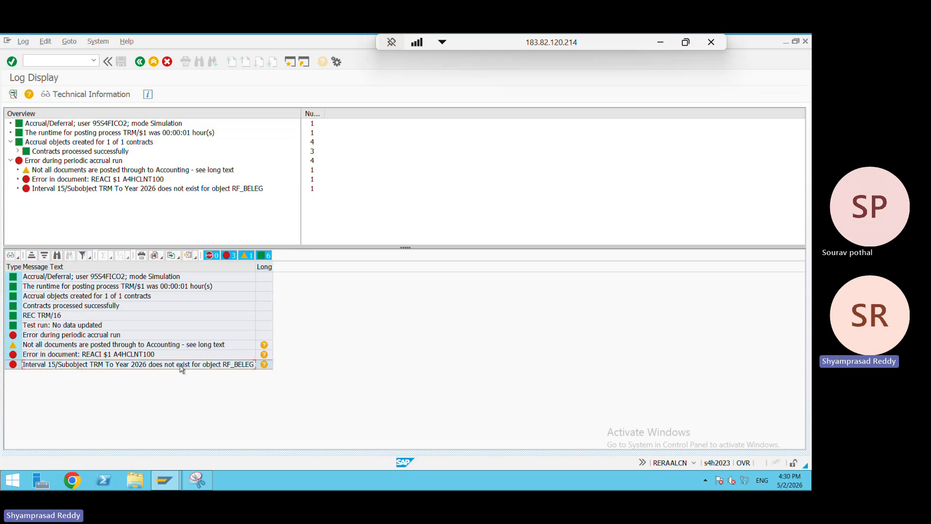
double_click(196, 366)
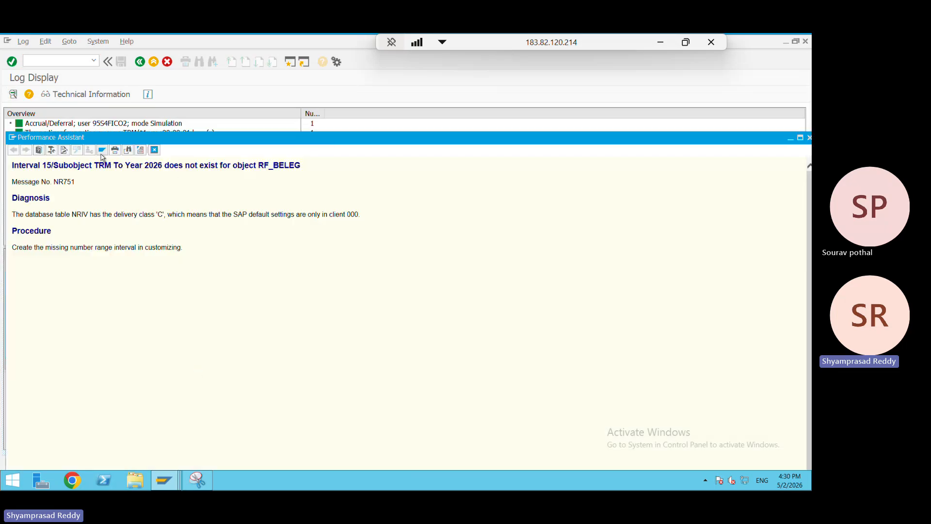
Step: Capture the number range error's long text as a full-screen snip in Snipping Tool
left_click(198, 481)
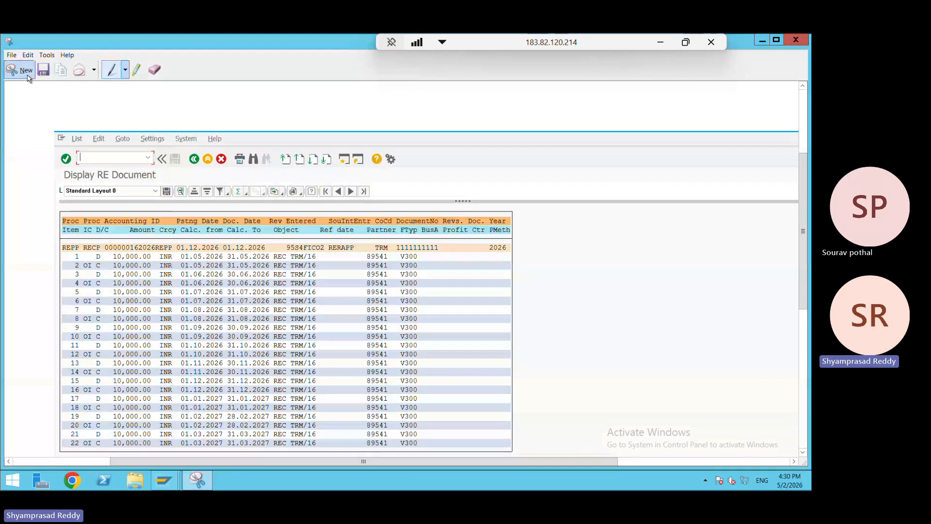
left_click(17, 68)
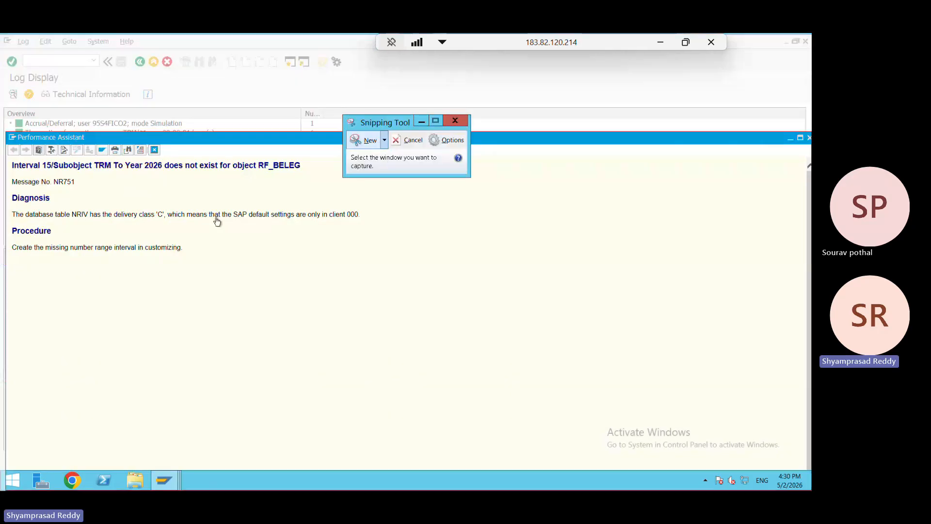
left_click(317, 188)
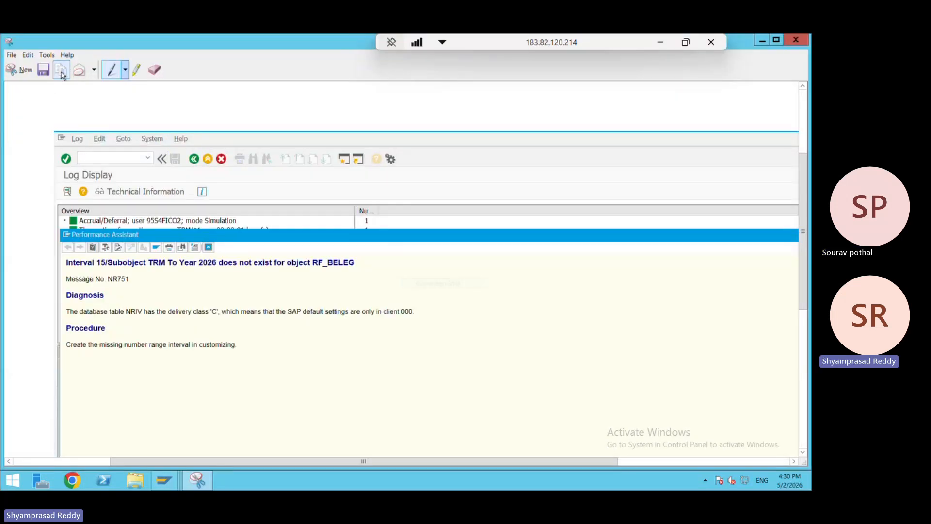
Step: Switch to the Google Sheet and enter "If we got numbe range issues, we need to update from SNRO with object id or FBN" in A615
left_click(662, 43)
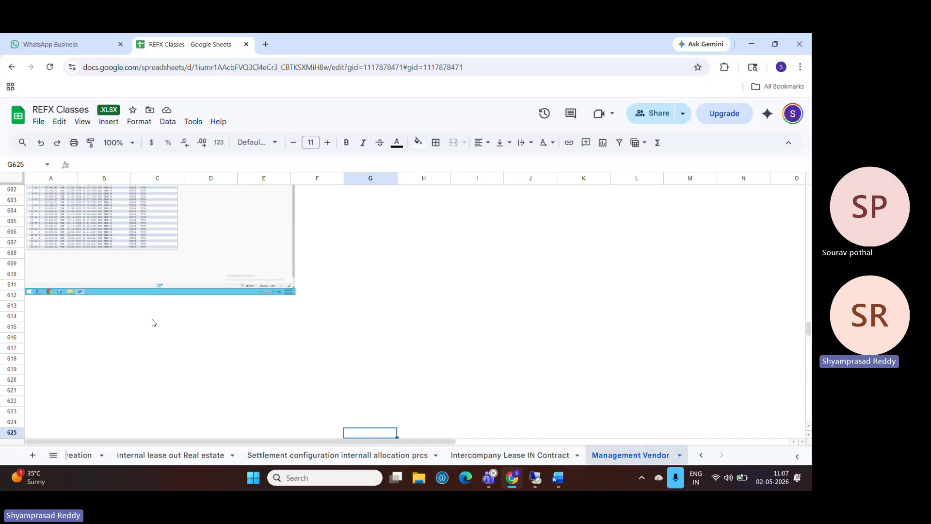
left_click(59, 326)
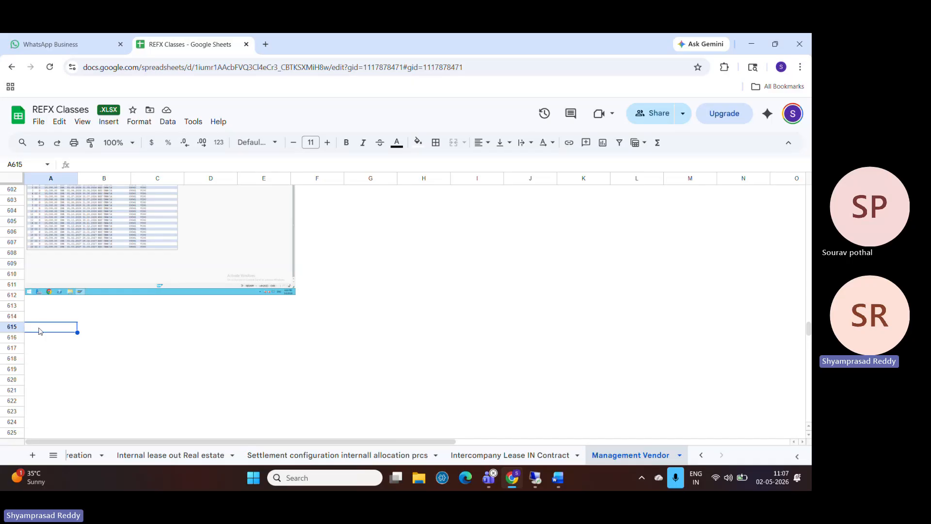
type("If we g")
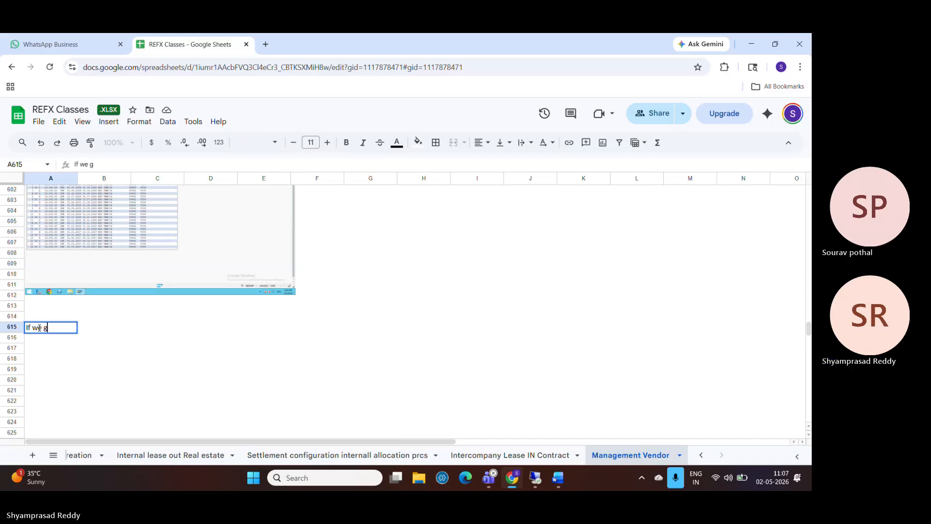
type("ot numbe rnag")
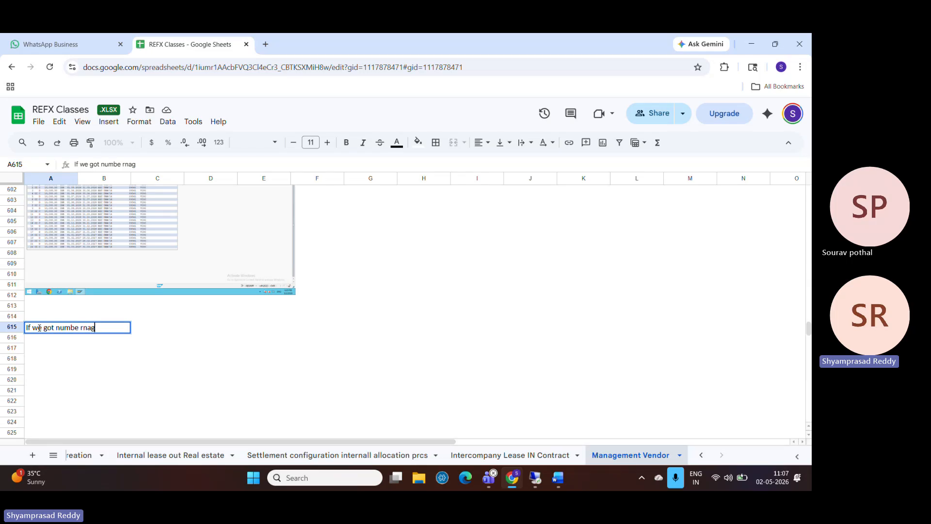
key("BackSpace")
key("BackSpace")
key("BackSpace")
type("ange iss")
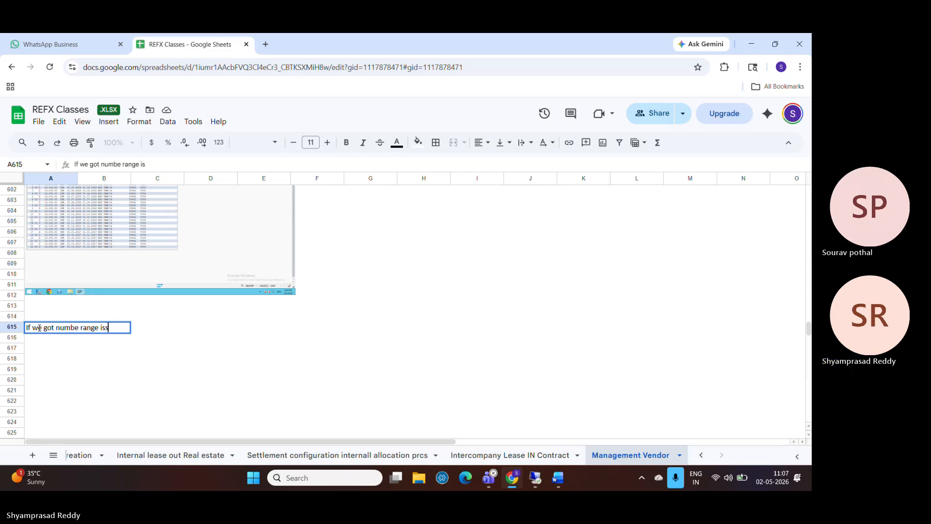
type("ues, we need to")
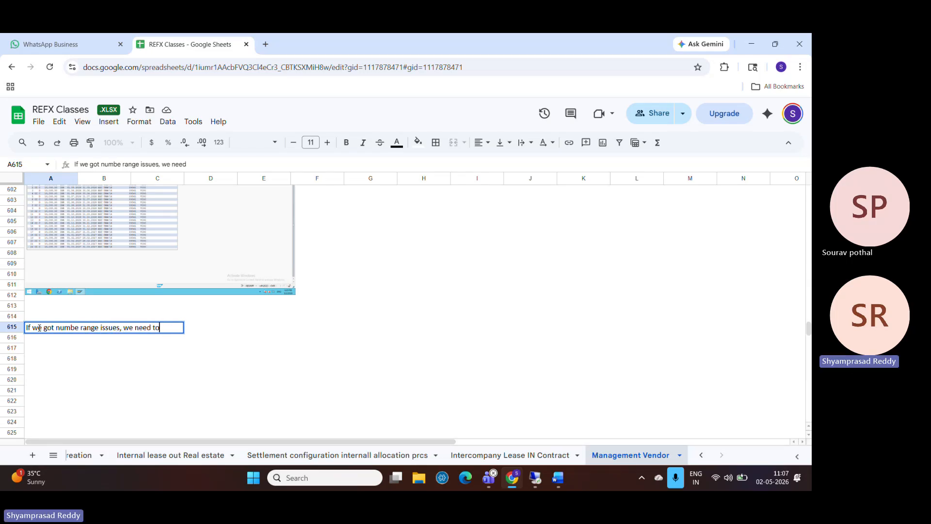
type(" update ")
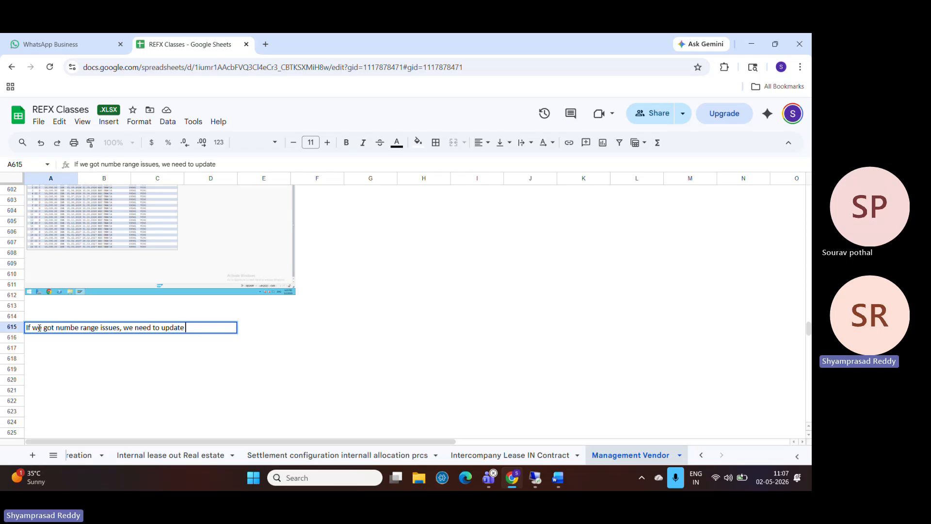
type("from SNR")
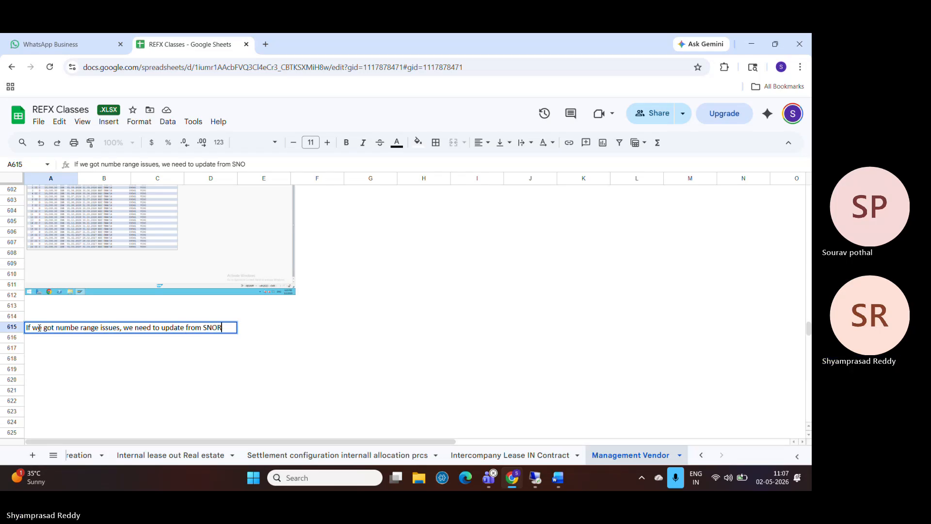
type("O")
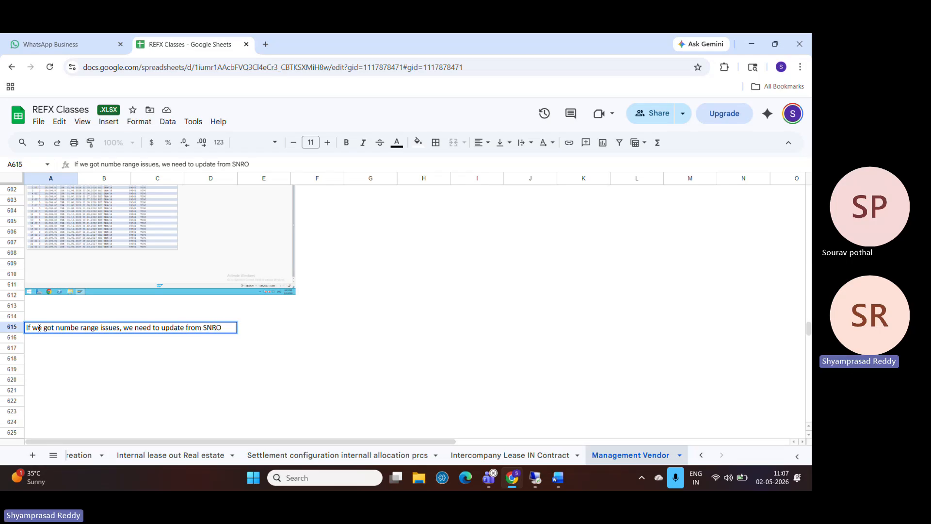
type(" with object ")
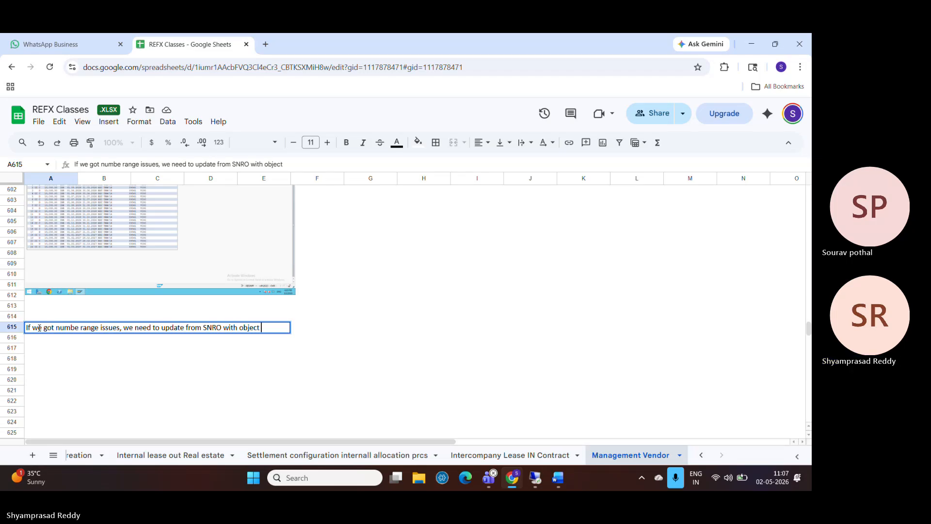
type("id or FBN")
key("Tab")
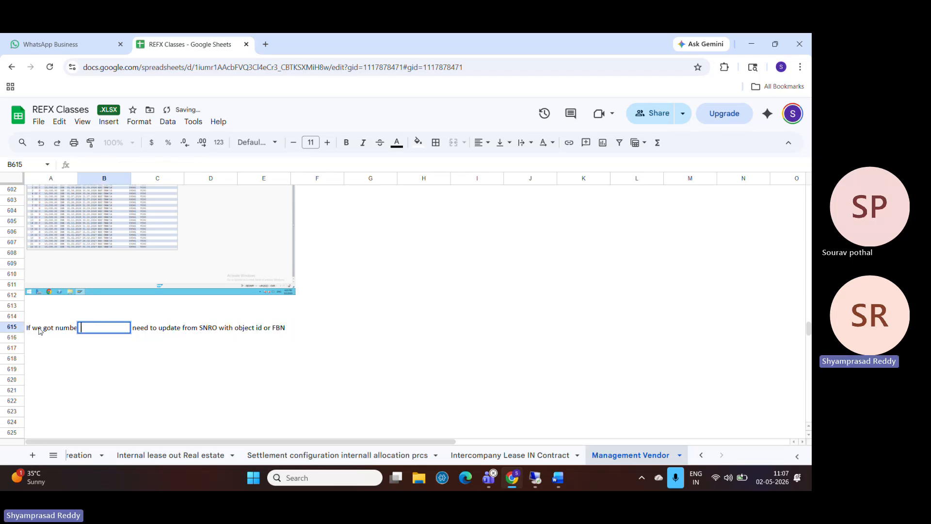
Step: Complete the A615 note by appending "1 Tcode:" so that it ends with "FBN1 Tcode:"
left_click(60, 356)
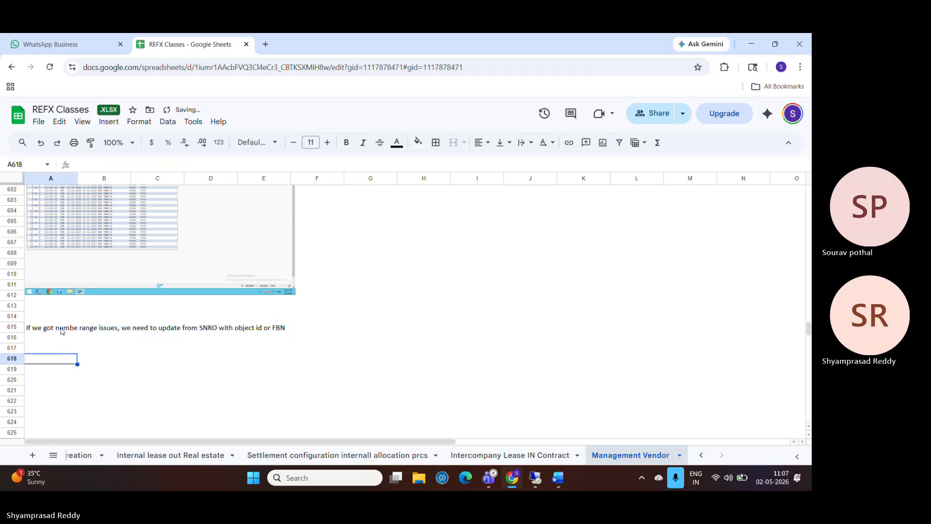
left_click(43, 328)
double_click(41, 327)
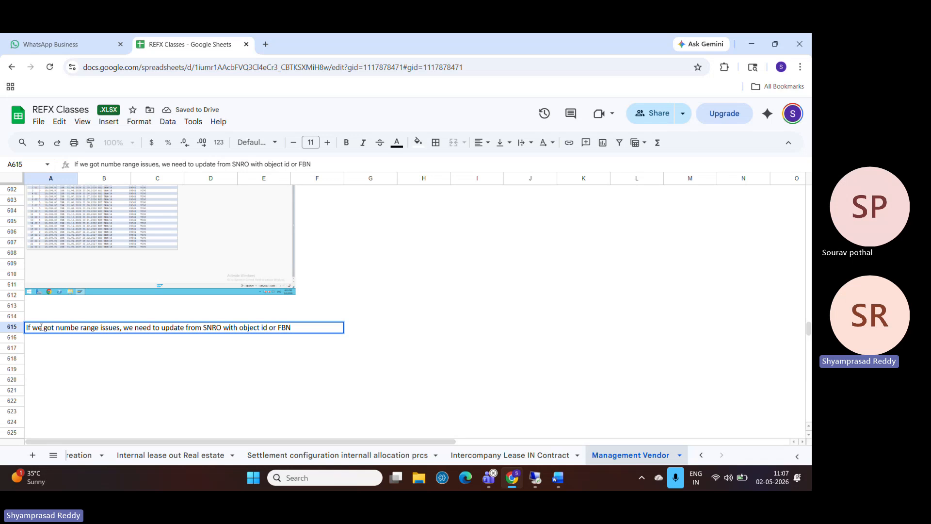
type("1 Tcode:")
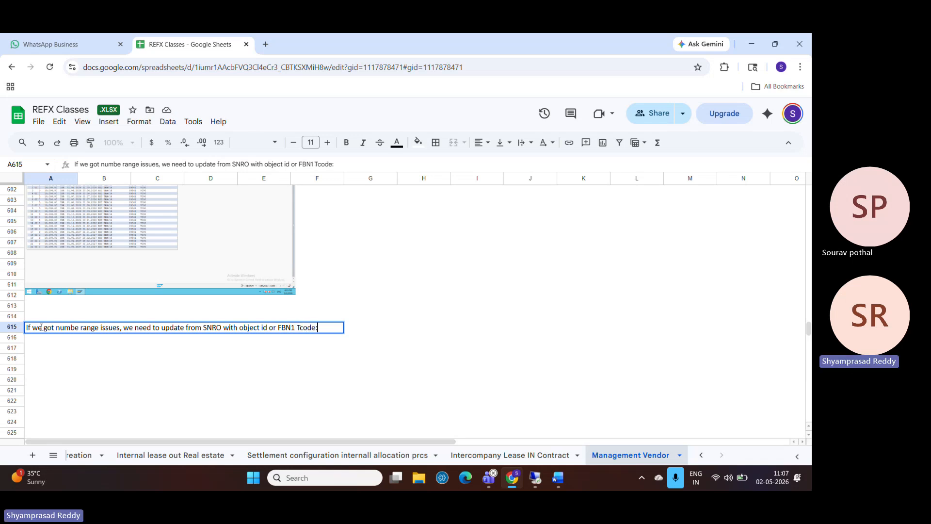
Step: Paste the number range error screenshot at cell A618 and move the cell selection down column F beside it
left_click(48, 358)
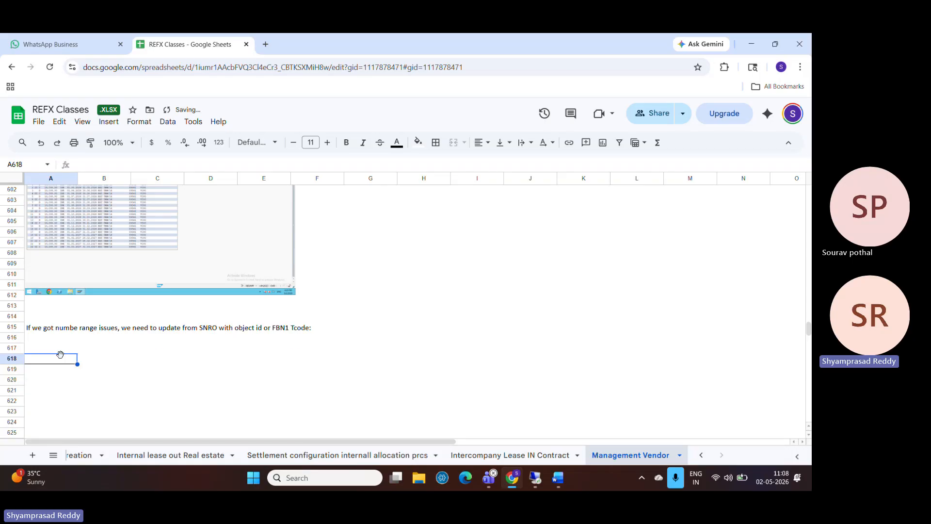
key("ctrl+v")
left_click(324, 364)
key("Down")
key("Down")
key("Down")
key("Down")
key("Down")
key("Down")
key("Down")
key("Down")
key("Down")
key("Down")
key("Down")
key("Down")
key("Down")
key("Down")
key("Down")
key("Down")
key("Down")
key("Down")
key("Down")
key("Down")
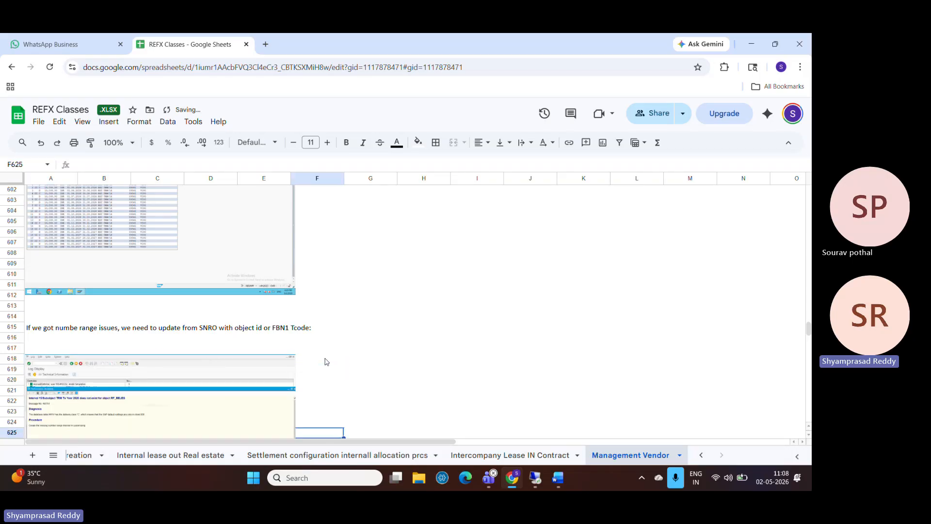
Step: Switch back to the remote SAP session, select the object name RF_BELEG in the error's long text and close the long text
left_click(542, 480)
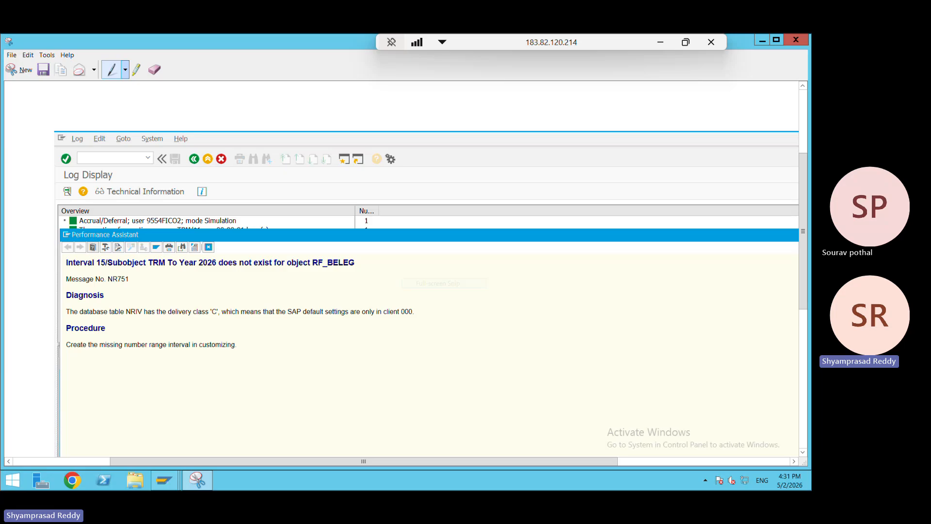
left_click(168, 476)
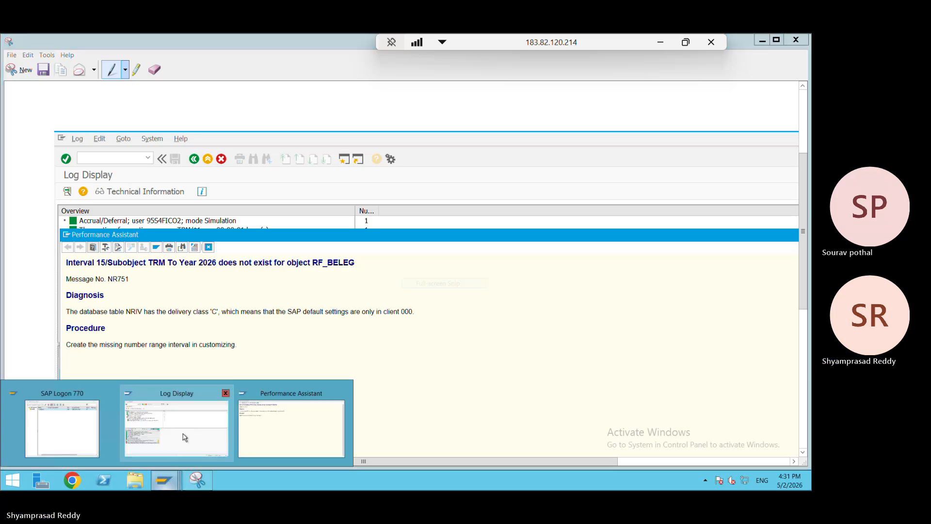
left_click(306, 428)
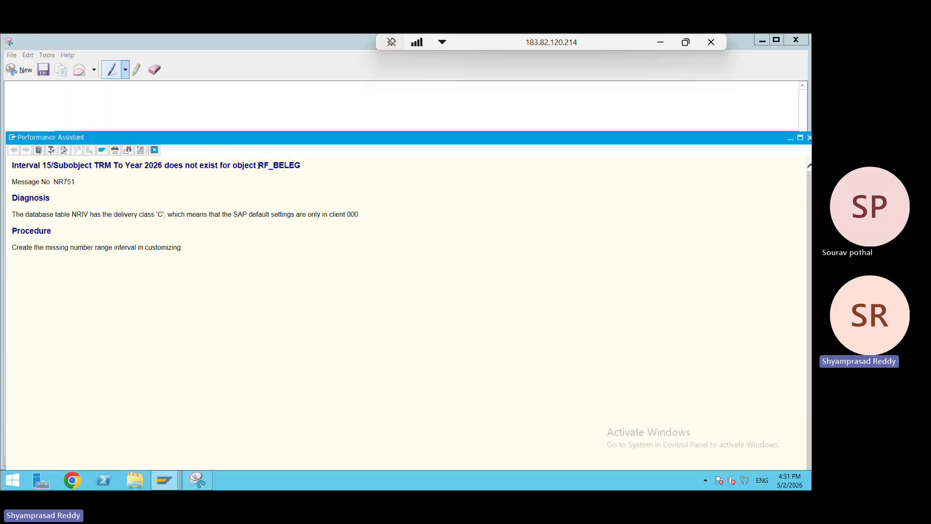
left_click_drag(258, 165, 310, 167)
left_click(154, 150)
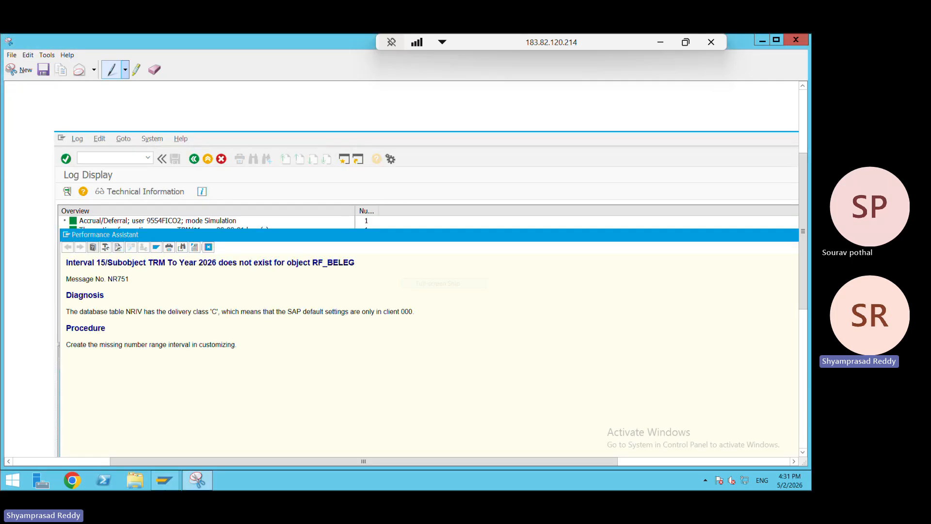
Step: Bring up the accrual/deferral log display and start transaction SNRO from it
mouse_move(165, 480)
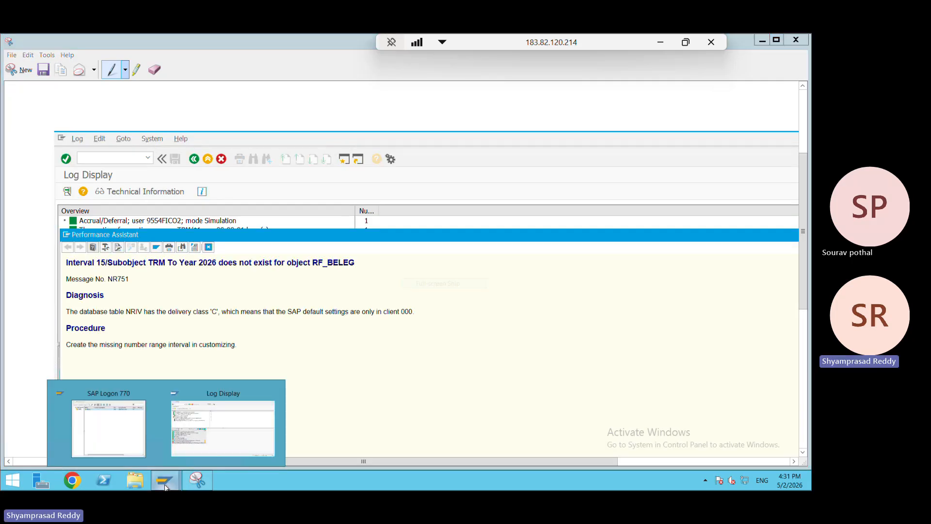
left_click(197, 437)
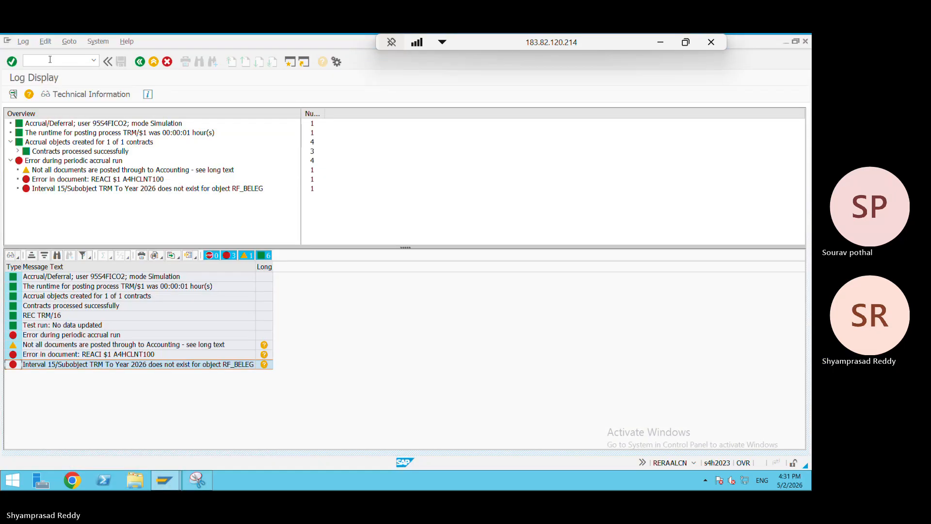
type("/nsnro")
key("Return")
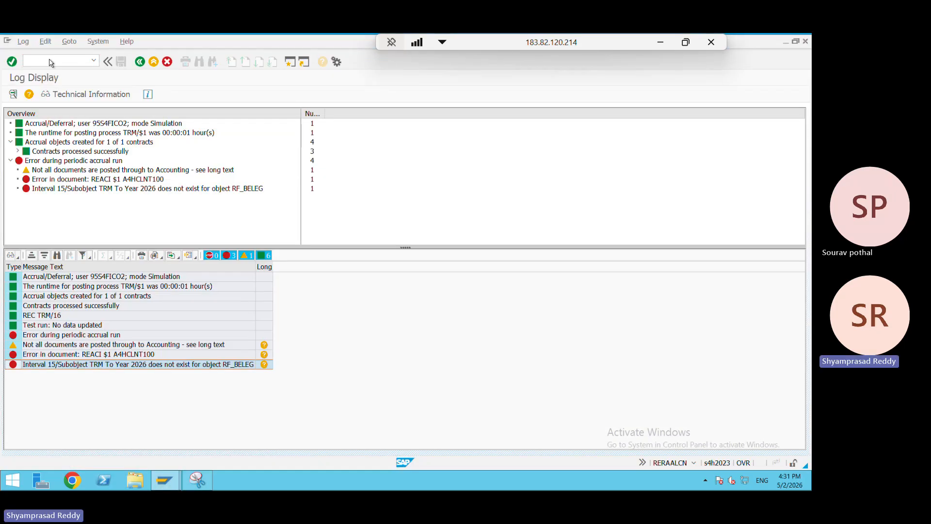
left_click(108, 150)
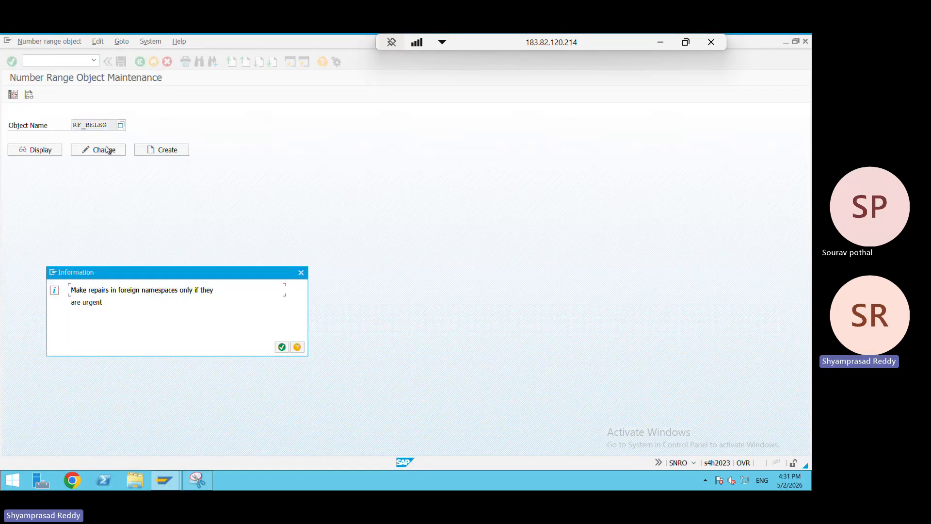
key("Return")
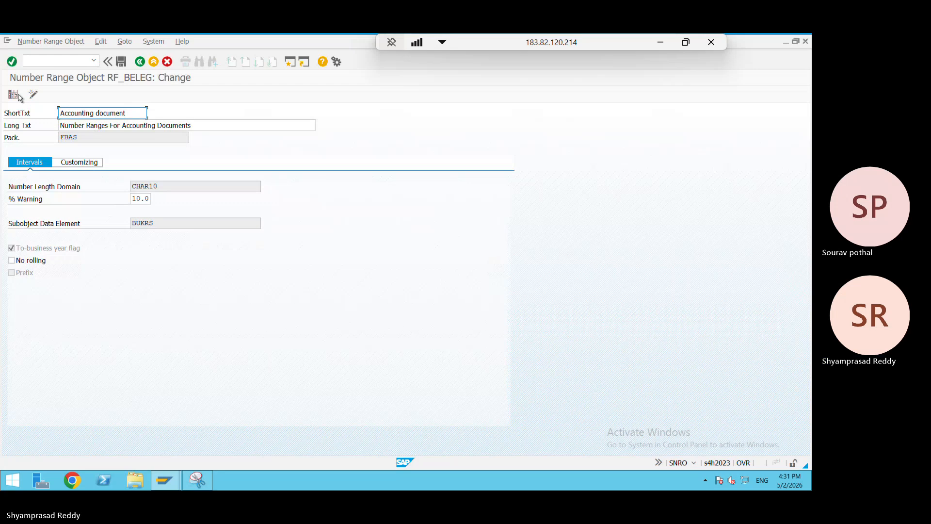
left_click(137, 63)
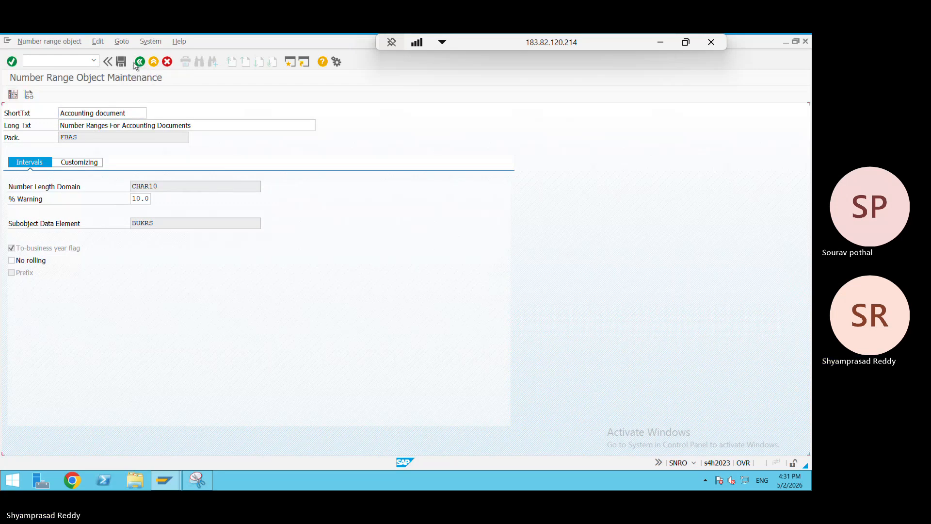
Step: Open the RF_BELEG number range intervals for company code TRM in change mode
left_click(139, 63)
type("t")
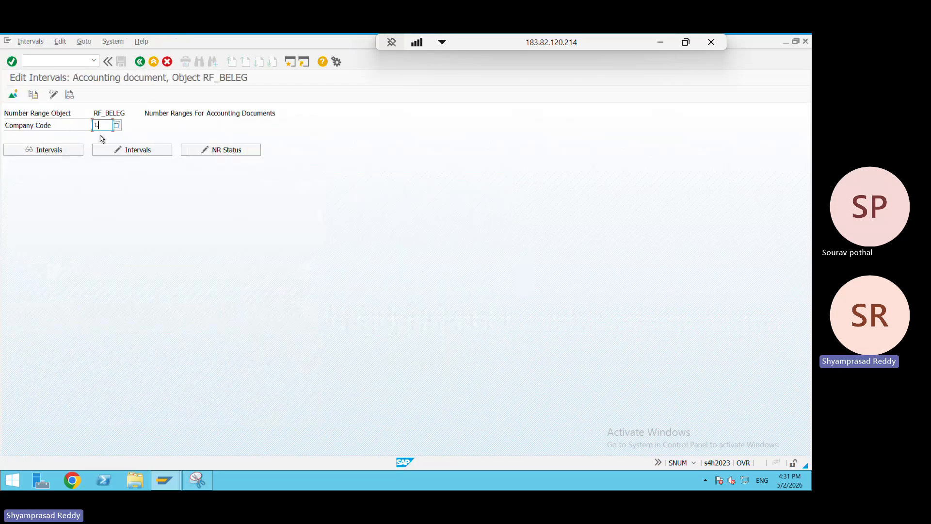
type("rm")
left_click(152, 154)
left_click(69, 95)
type("1")
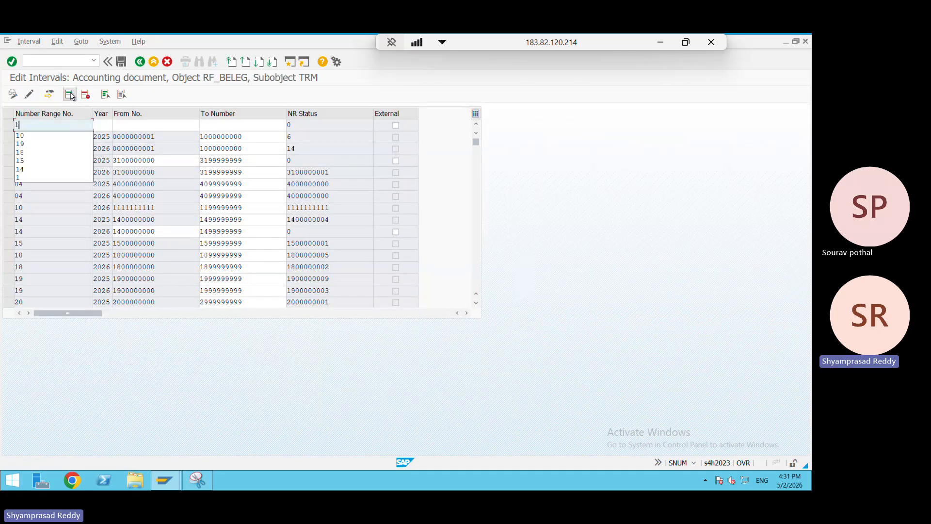
type("5")
left_click(105, 125)
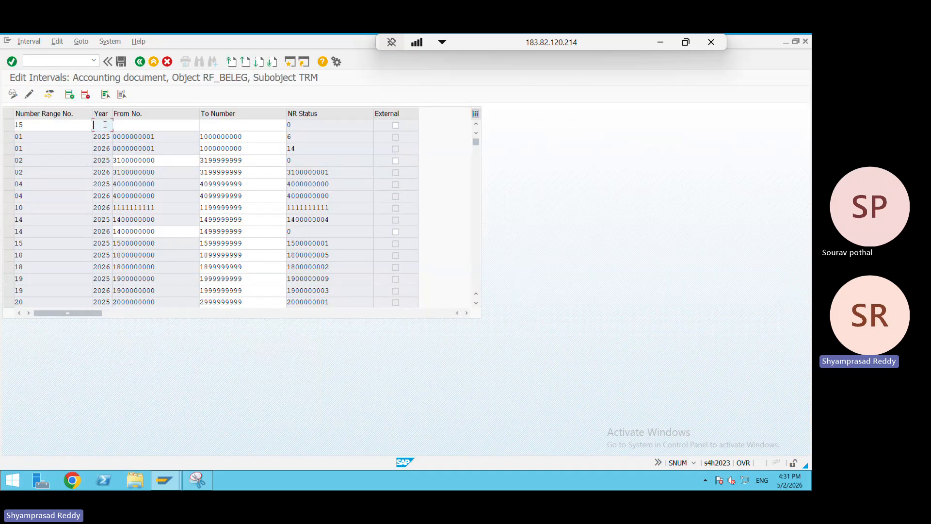
type("2026")
left_click(164, 124)
type("1500000000")
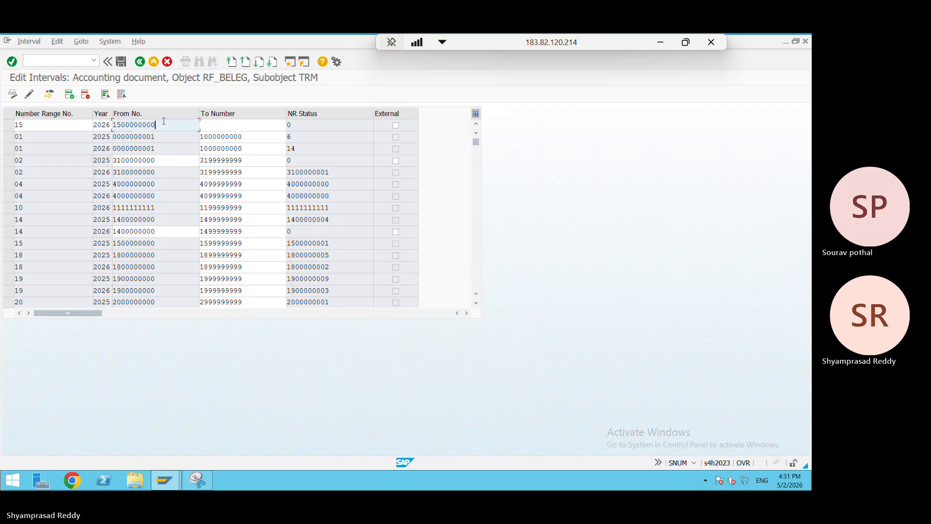
left_click(237, 126)
type("15")
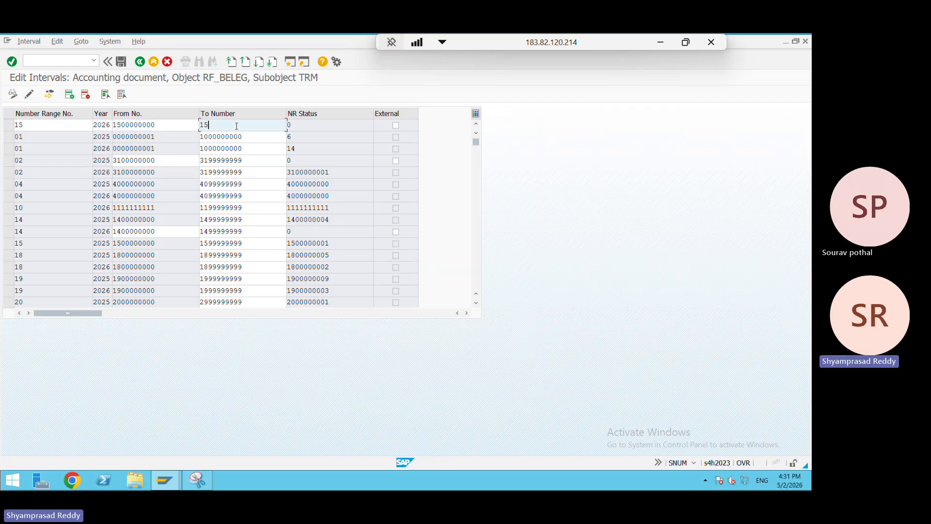
type("99999999")
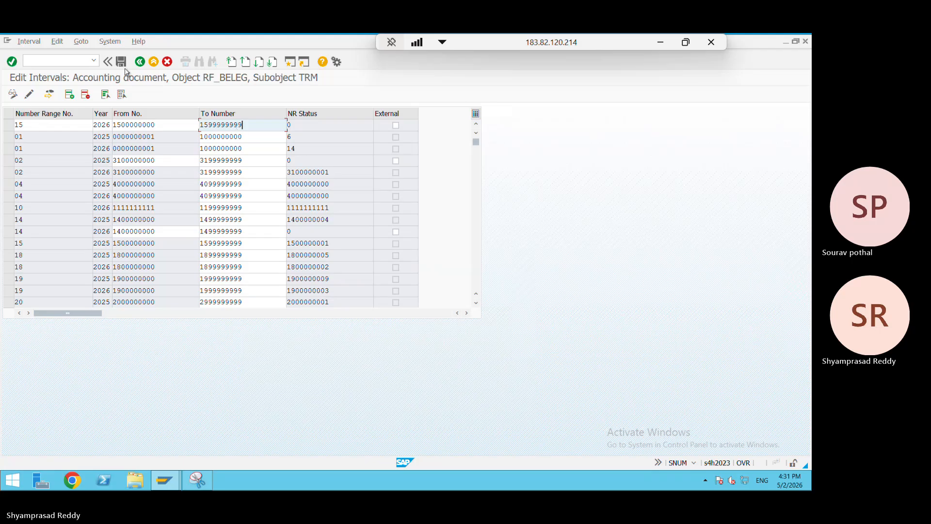
left_click(121, 62)
key("Return")
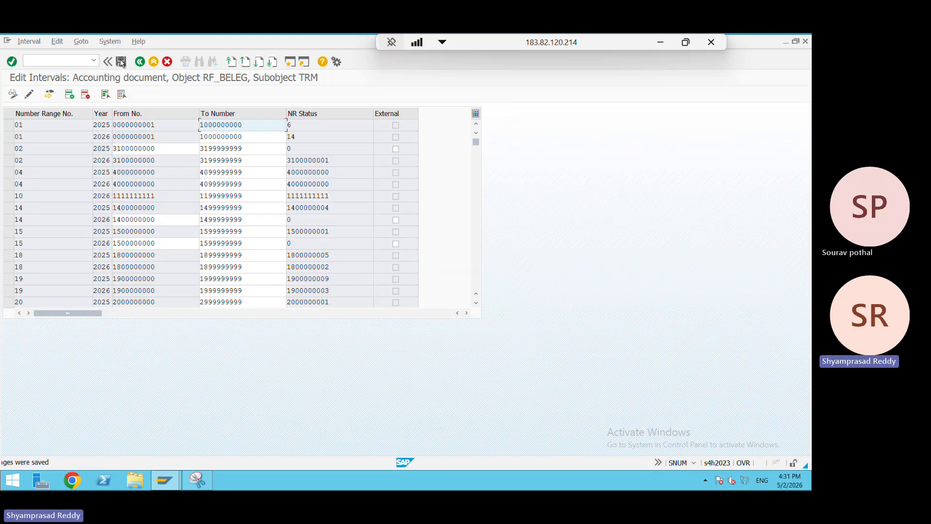
Step: Capture a full-screen snip of the saved RF_BELEG number range intervals and copy it
left_click(208, 488)
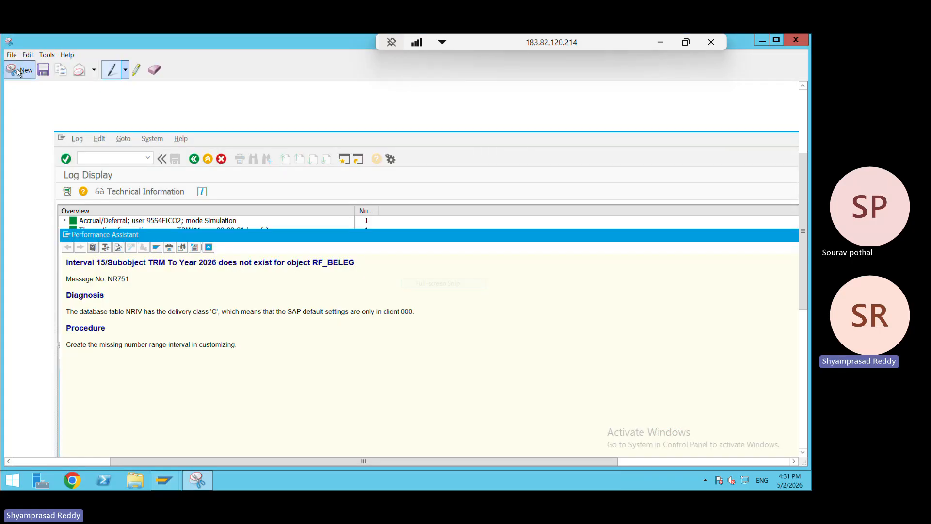
left_click(14, 70)
left_click(385, 141)
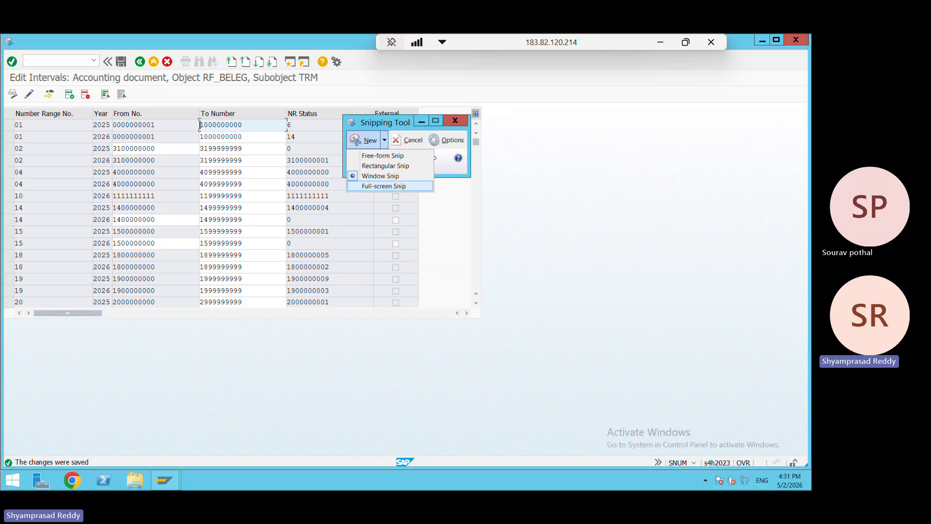
left_click(383, 186)
left_click(61, 70)
Step: Switch to Google Sheets and paste the interval screenshot at cell A634 of the Management Vendor sheet
left_click(666, 38)
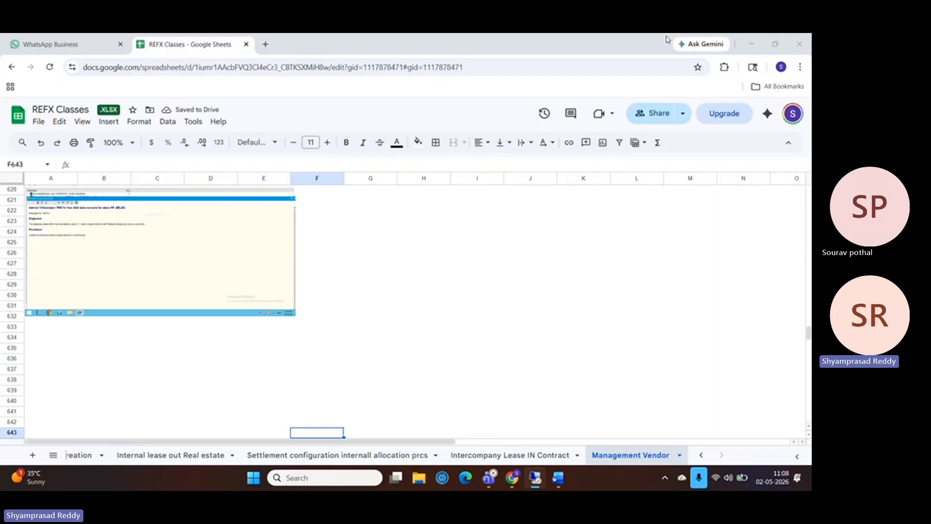
left_click(40, 342)
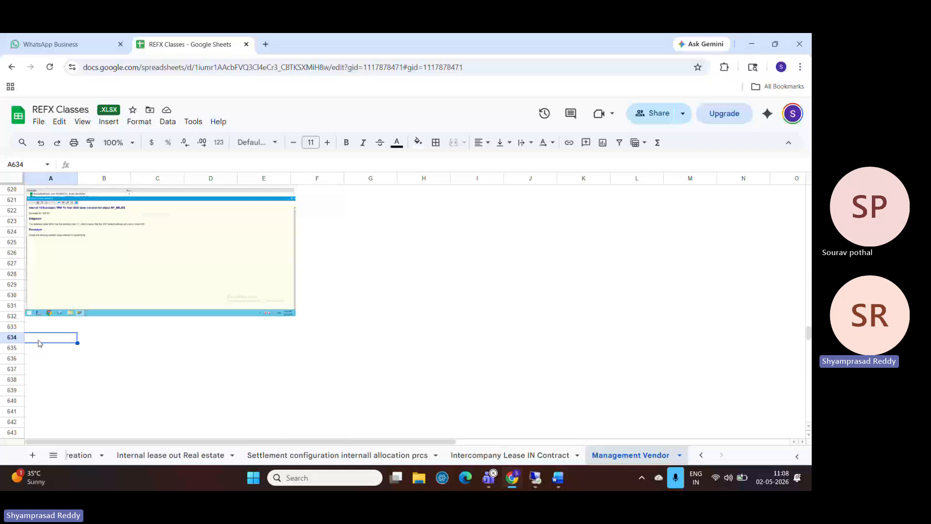
key("ctrl+v")
left_click(462, 324)
key("Down")
key("Down")
key("Down")
key("Down")
key("Down")
key("Down")
key("Down")
key("Down")
key("Down")
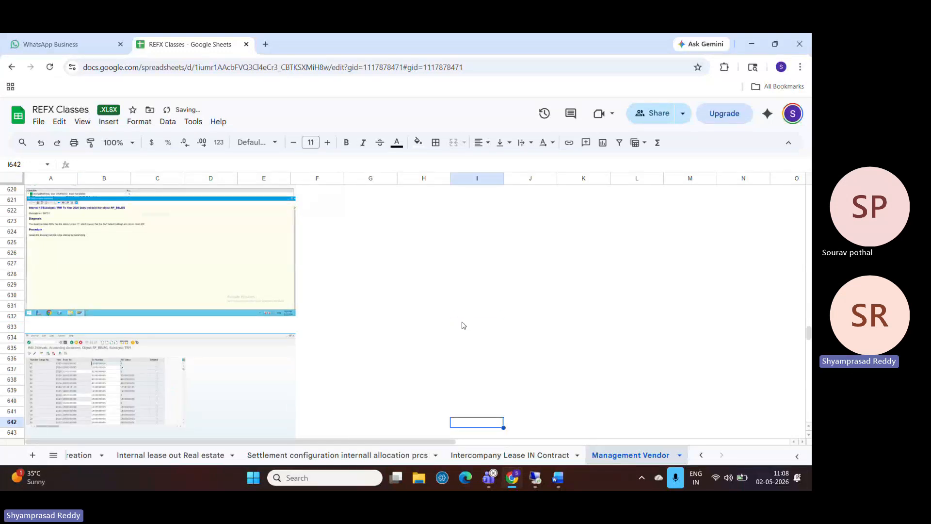
key("Down")
key("Down")
key("Down")
key("Down")
key("Down")
key("Down")
key("Down")
key("Down")
key("Down")
key("Down")
key("Down")
key("Down")
key("Down")
key("Down")
key("Down")
Step: Switch back to the remote SAP session, exit number range maintenance and open the accrual/deferral selection for contracts
left_click(536, 478)
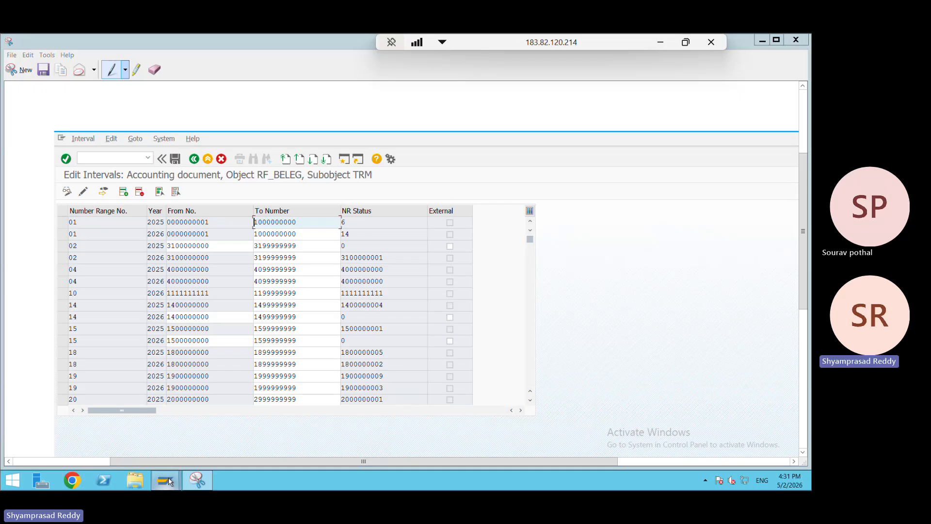
mouse_move(167, 481)
left_click(232, 421)
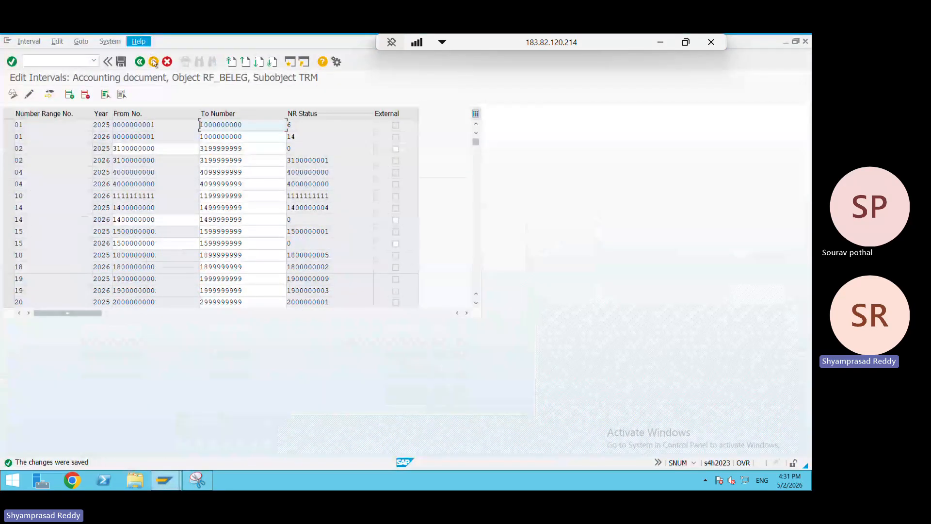
left_click(153, 62)
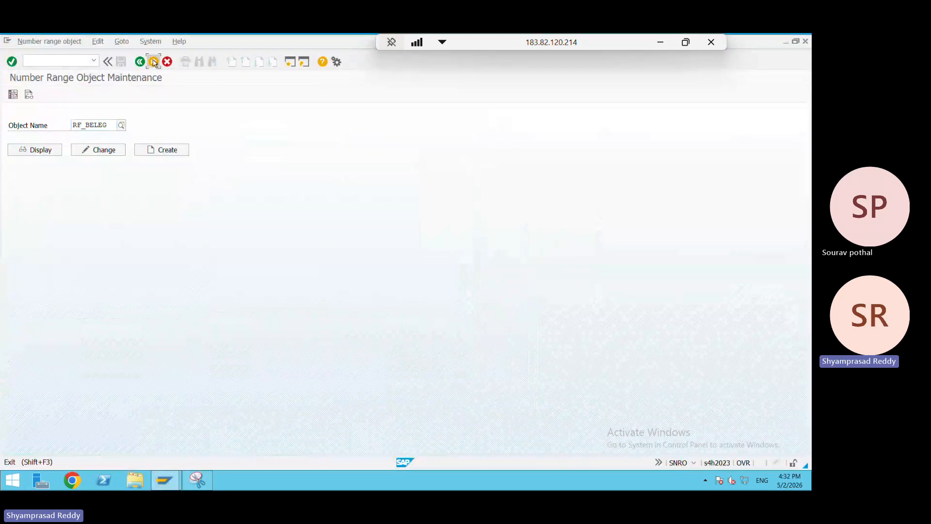
left_click(154, 63)
double_click(127, 383)
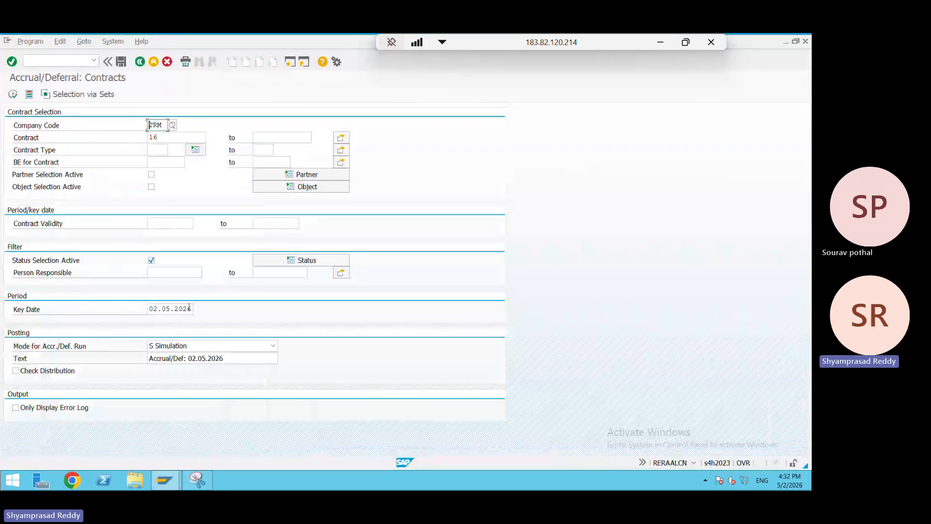
Step: Simulate the accrual/deferral for contract 16 with key date 31.05.2026 and display the simulated accounting document
left_click_drag(189, 309, 105, 321)
key("BackSpace")
key("Delete")
key("Down")
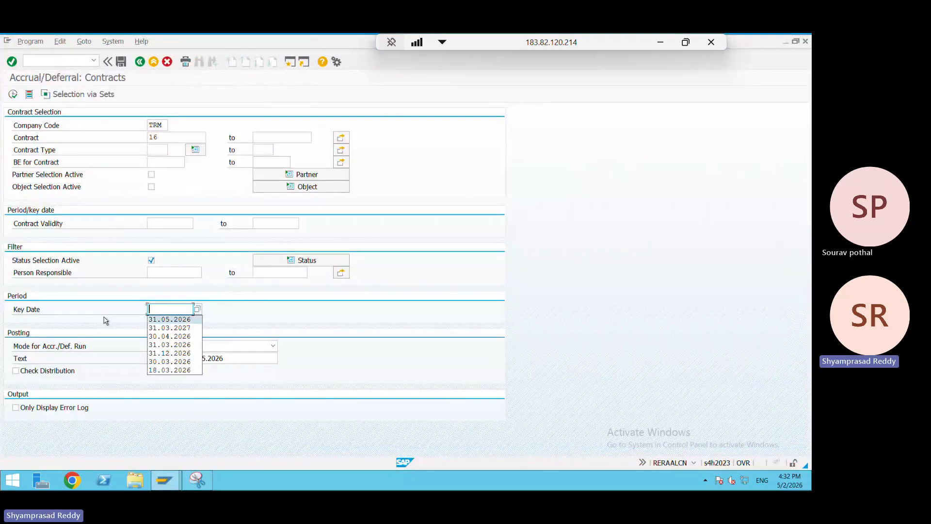
key("Return")
left_click_drag(195, 311, 129, 313)
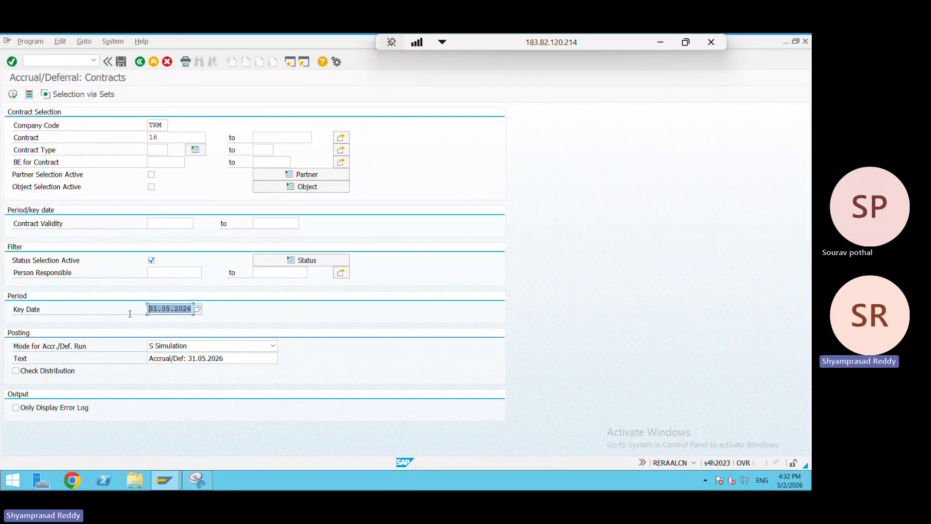
key("BackSpace")
key("Down")
key("Return")
left_click(13, 93)
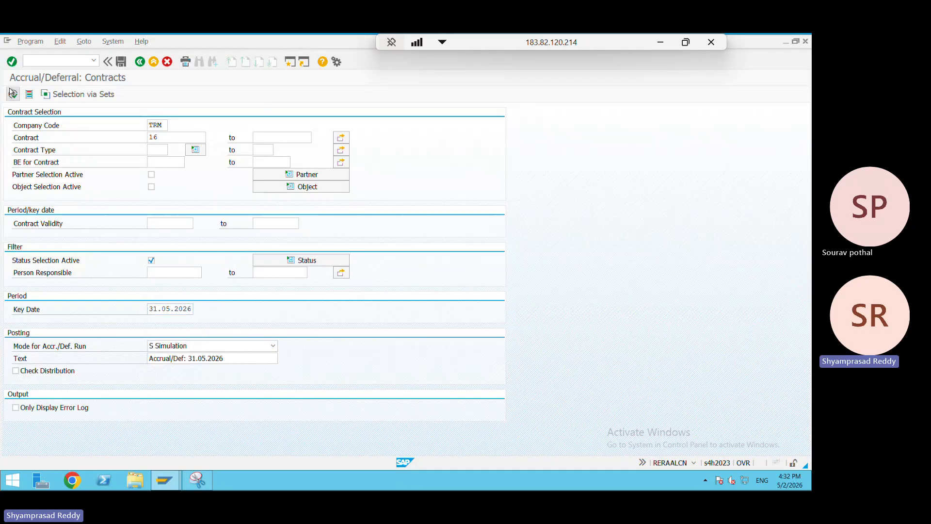
left_click(33, 94)
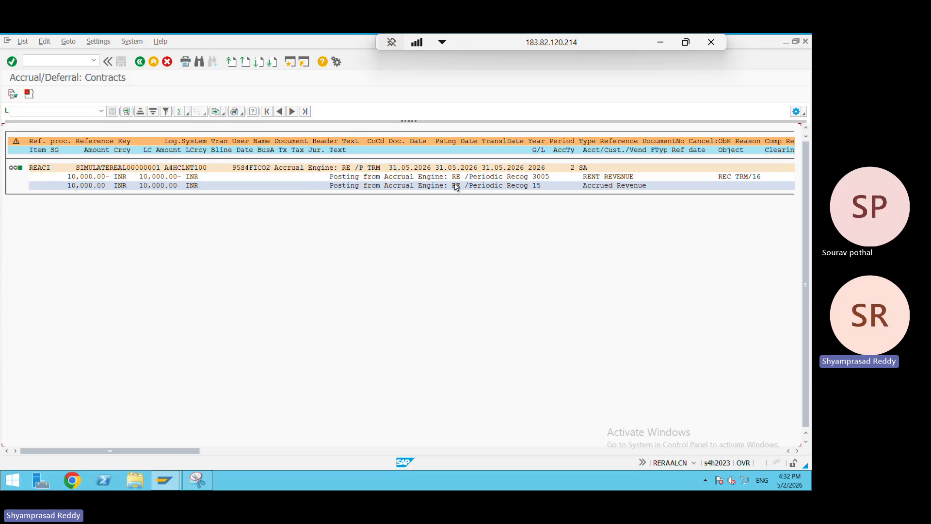
Step: Return to the selection, execute the accrual/deferral in E Update Run mode and display the posted document
left_click(140, 62)
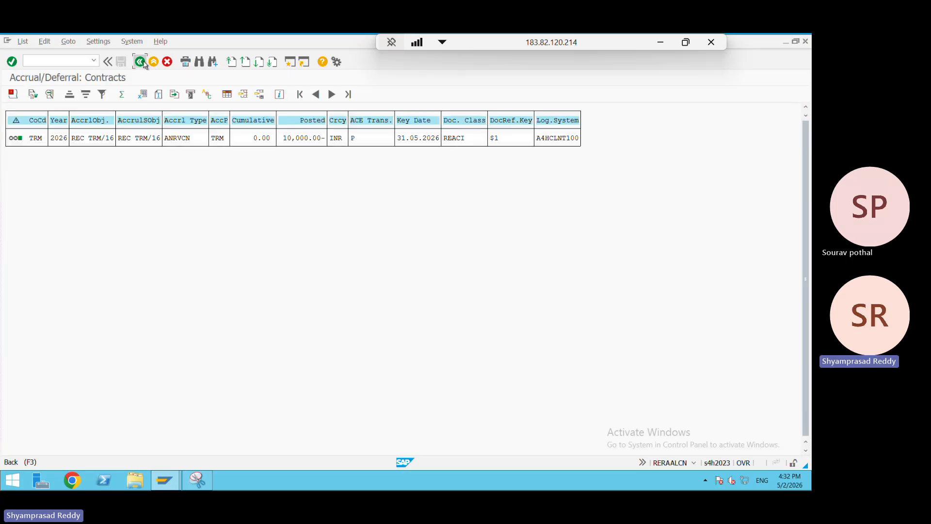
left_click(140, 62)
left_click(192, 346)
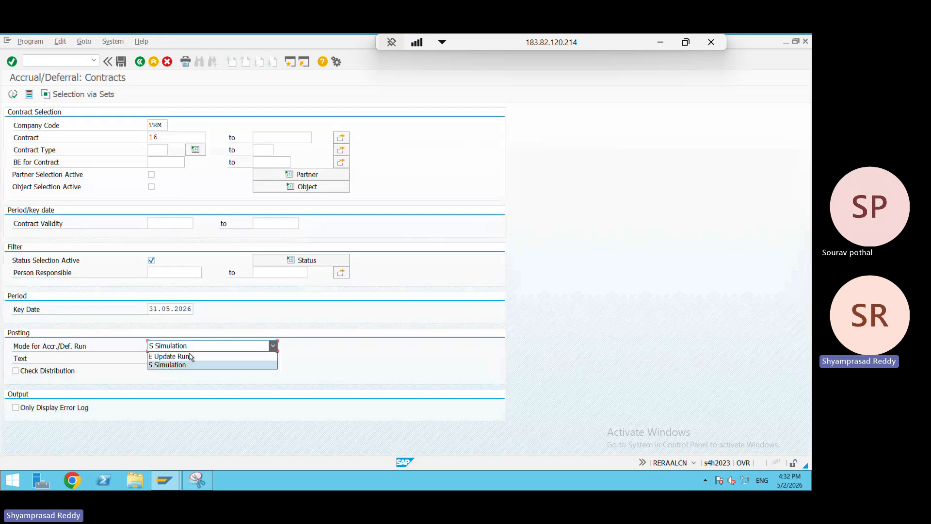
left_click(175, 356)
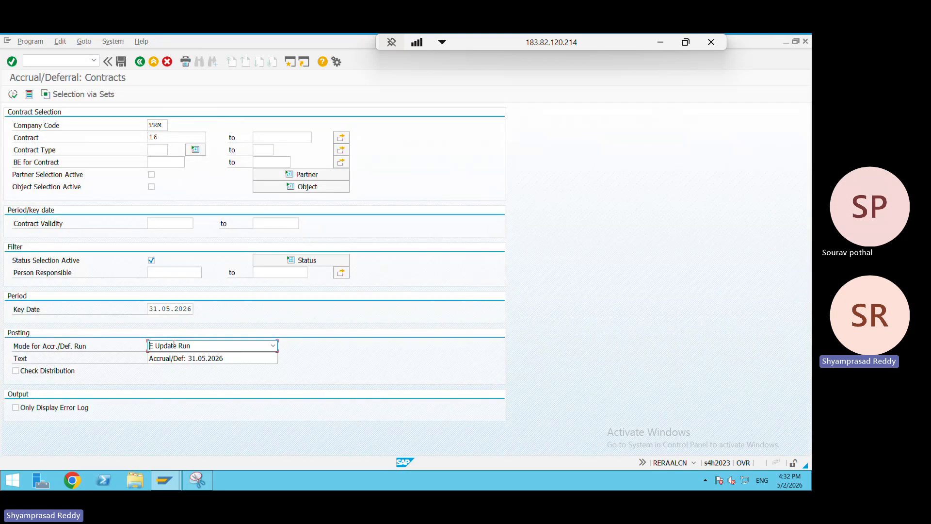
left_click(19, 97)
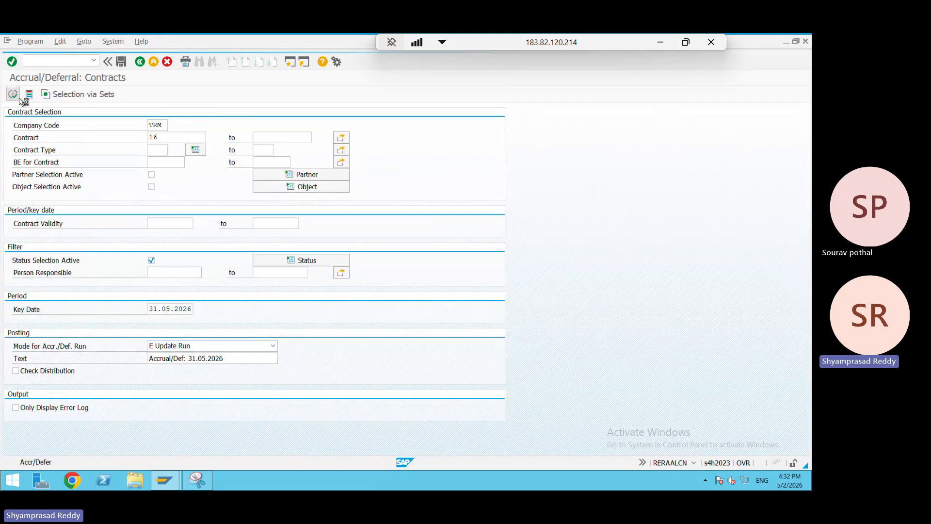
left_click(31, 96)
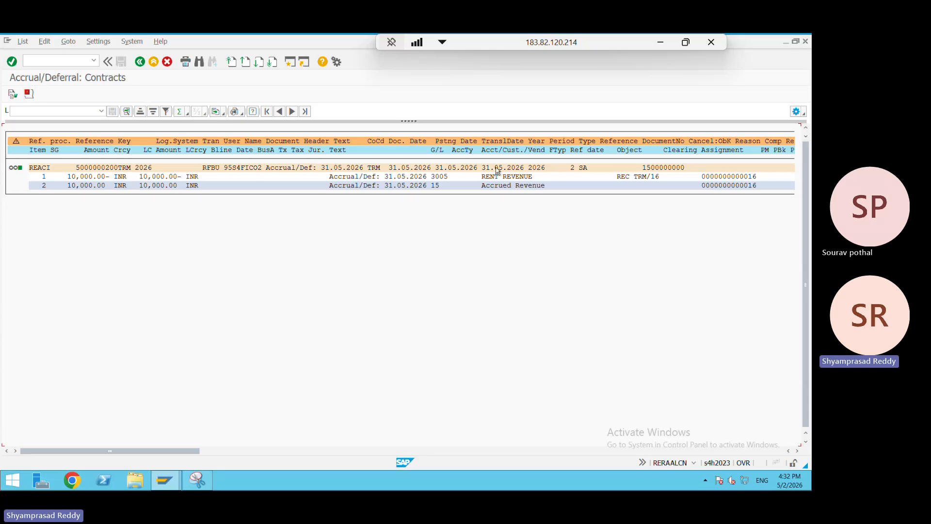
Step: Open the accounting document of the accrual posting and capture it as a full-screen snip
left_click(646, 169)
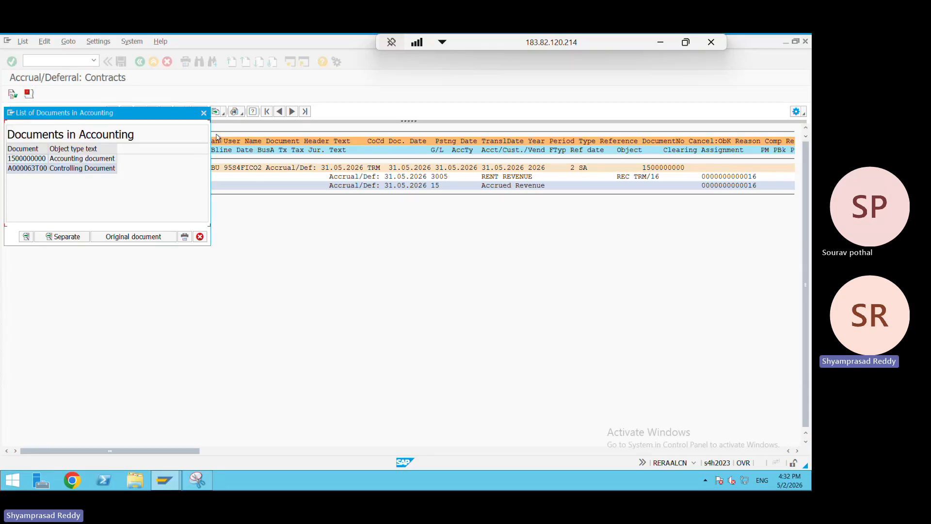
left_click(109, 158)
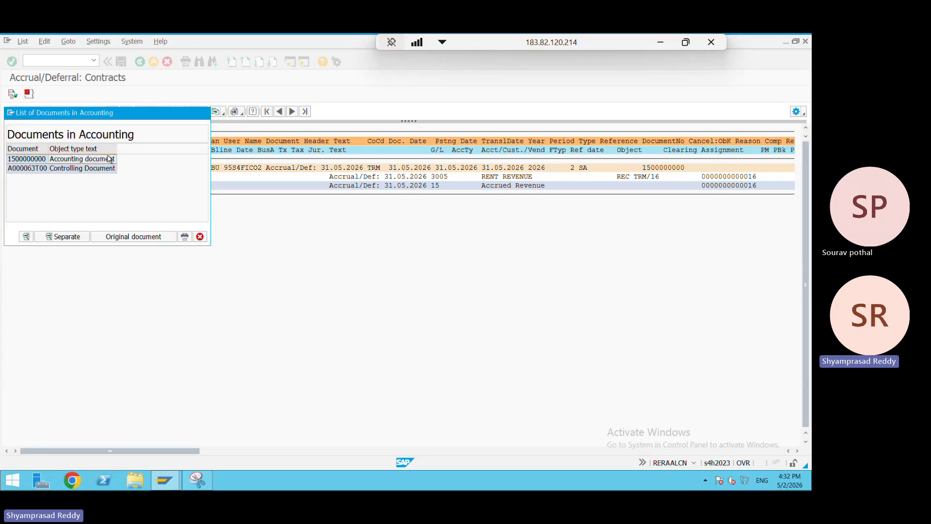
left_click(197, 480)
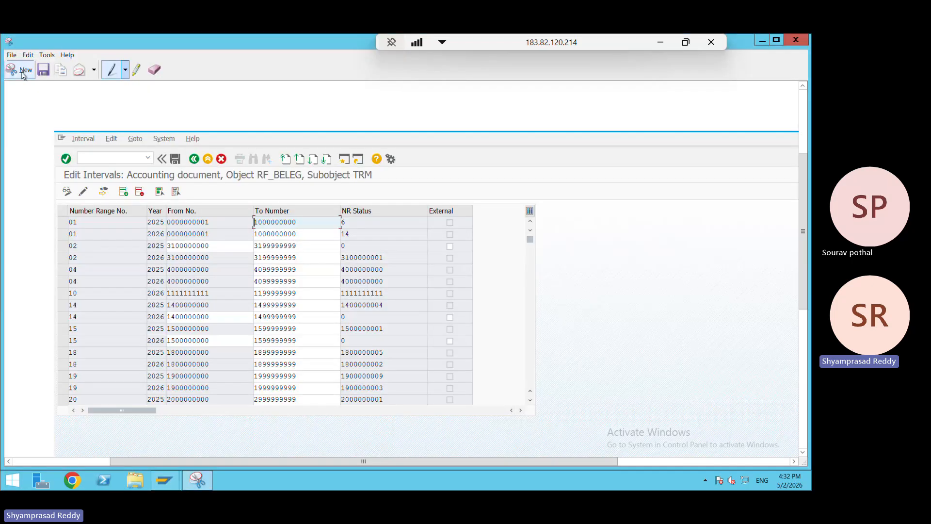
left_click(24, 76)
left_click(385, 142)
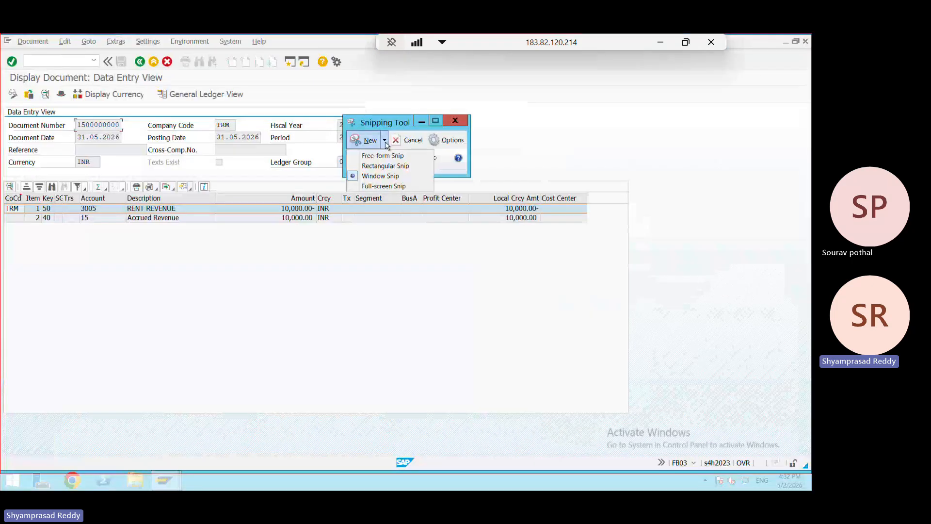
left_click(387, 187)
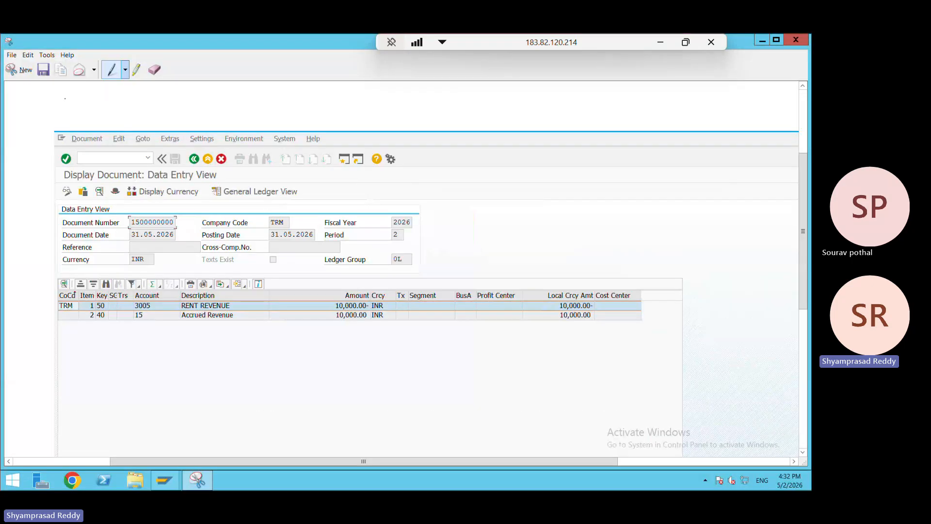
Step: Switch to Google Sheets and paste the accounting document screenshot at cell A650 of the Management Vendor sheet
left_click(662, 41)
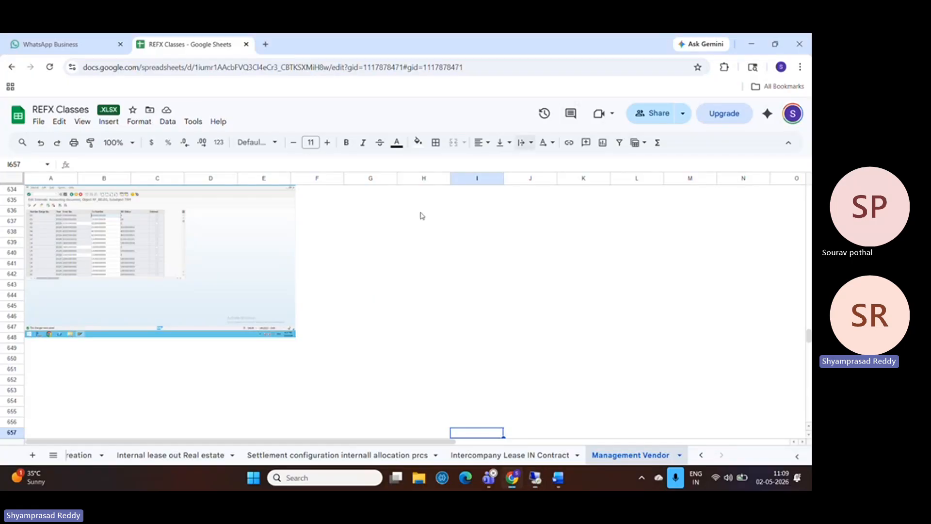
left_click(34, 359)
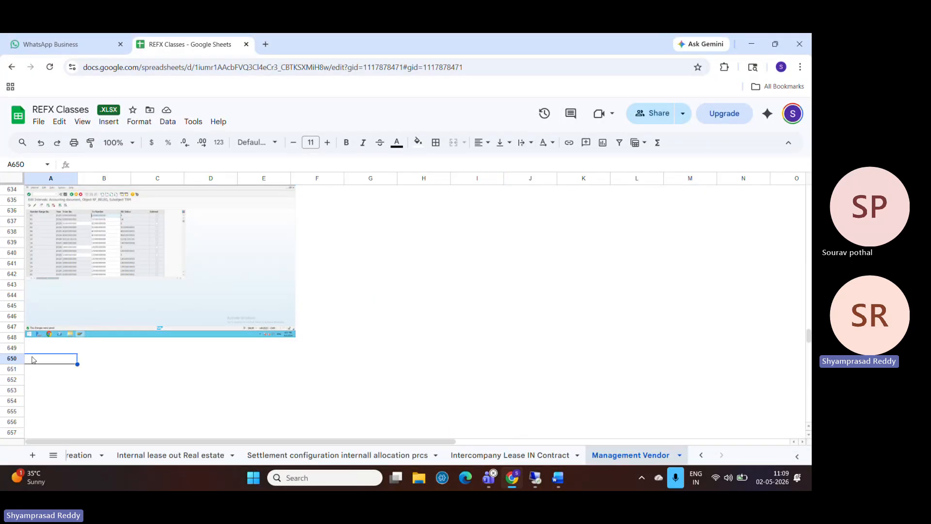
key("ctrl+v")
left_click(373, 379)
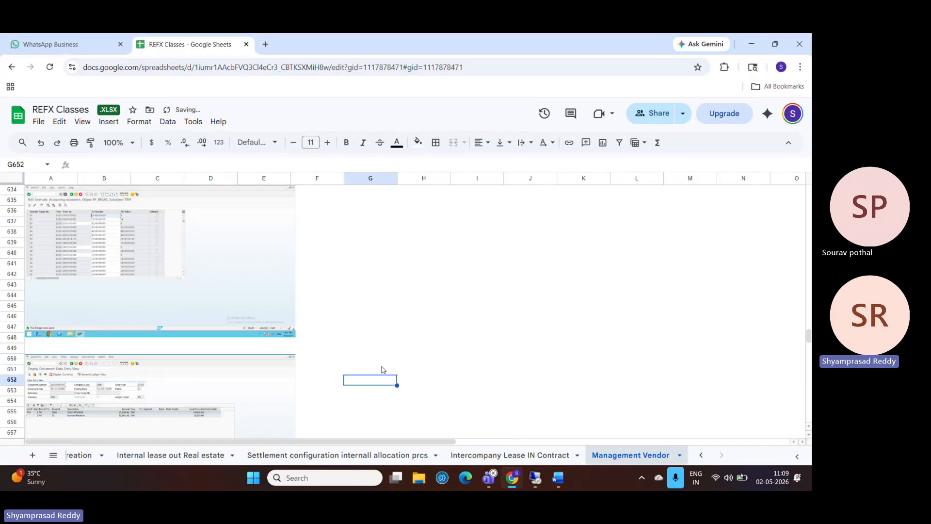
Step: Review the number range note and the pasted posting screenshots in rows 597 to 666 of the Management Vendor sheet
key("Up")
key("Up")
key("Up")
key("Up")
key("Up")
key("Up")
key("Up")
key("Up")
key("Up")
key("Up")
key("Up")
key("Up")
key("Up")
key("Up")
key("Up")
key("Up")
key("Up")
key("Up")
key("Up")
key("Up")
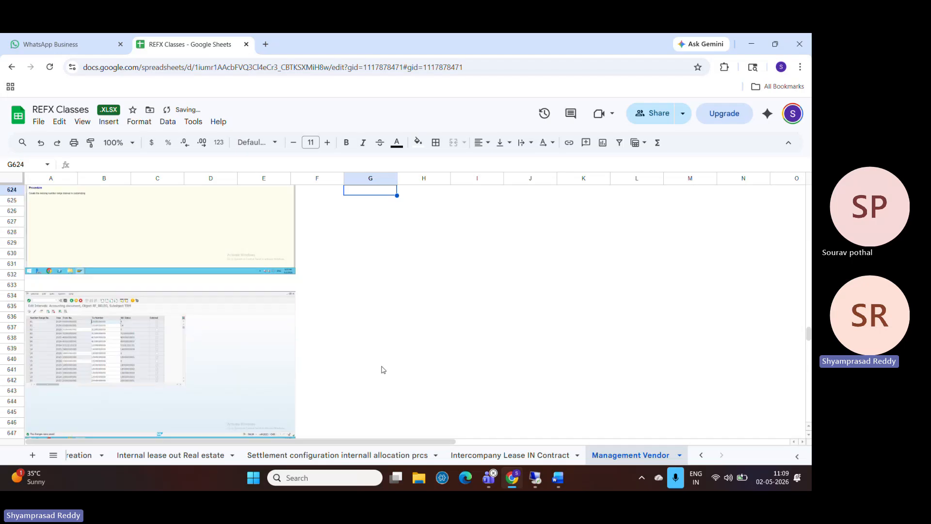
key("Up")
key("Up")
key("Up")
key("Up")
key("Up")
key("Up")
key("Up")
key("Up")
key("Up")
key("Up")
key("Up")
key("Up")
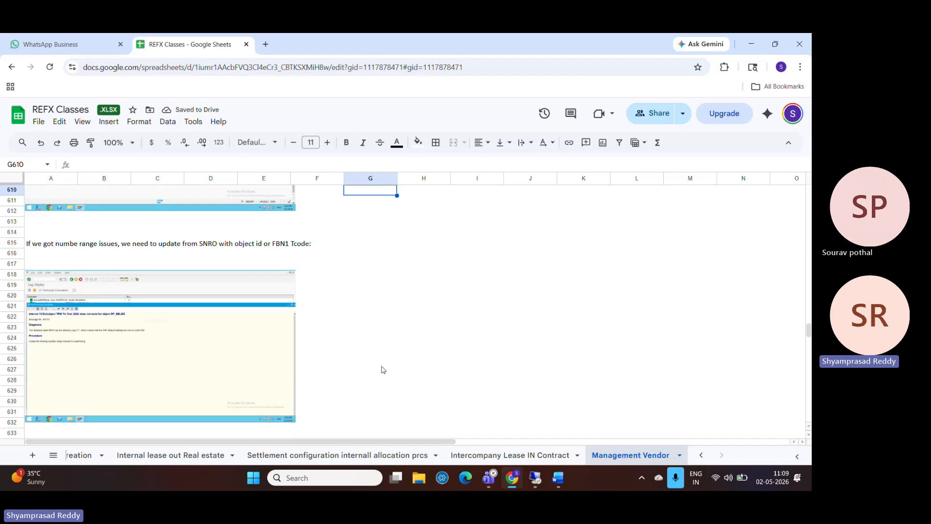
key("Up")
key("Up")
key("Up")
key("Up")
key("Up")
key("Up")
key("Up")
key("Up")
key("Up")
key("Up")
key("Up")
key("Up")
key("Up")
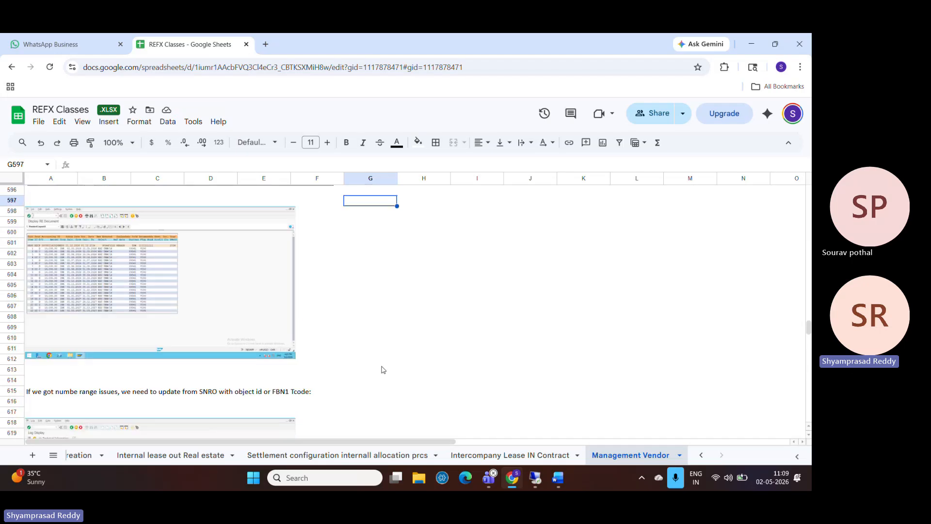
key("Down")
key("Down")
key("Down")
key("Down")
key("Down")
key("Down")
key("Down")
key("Down")
key("Down")
key("Down")
key("Down")
key("Down")
key("Down")
key("Down")
key("Down")
key("Down")
key("Down")
key("Down")
key("Down")
key("Down")
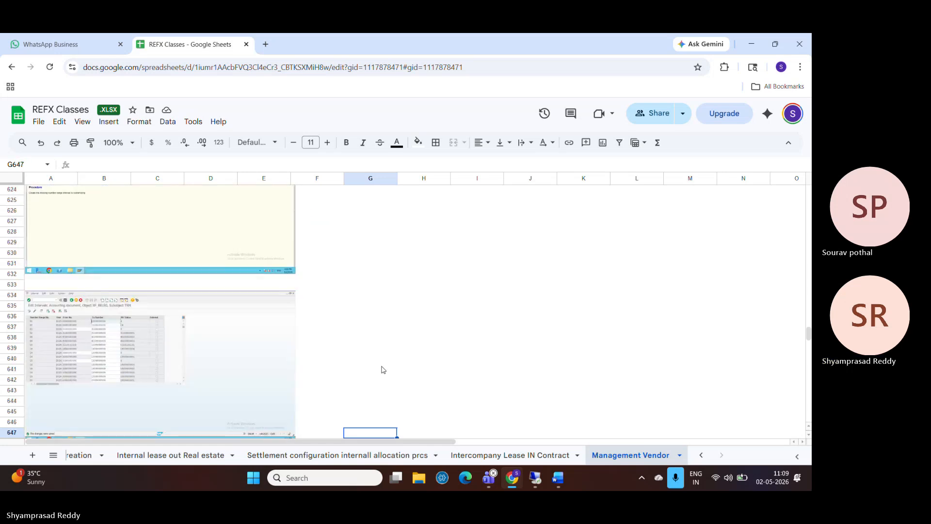
key("Down")
key("Down")
key("Down")
key("Down")
key("Down")
key("Down")
key("Down")
key("Down")
key("Down")
key("Down")
key("Down")
key("Down")
key("Down")
key("Down")
key("Down")
key("Down")
key("Down")
key("Down")
key("Down")
key("Down")
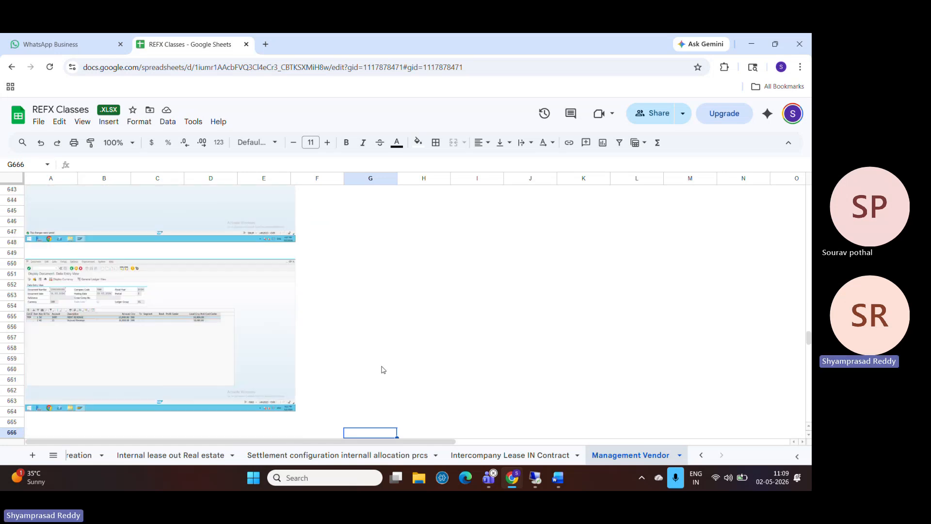
Step: Switch back to the remote SAP session, leave the accounting document display and close the list of accounting documents
left_click(539, 480)
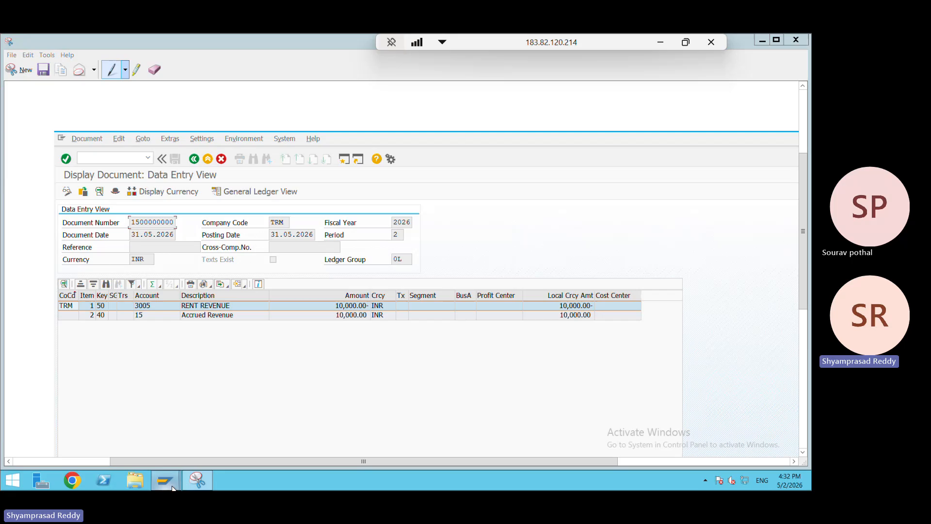
mouse_move(164, 480)
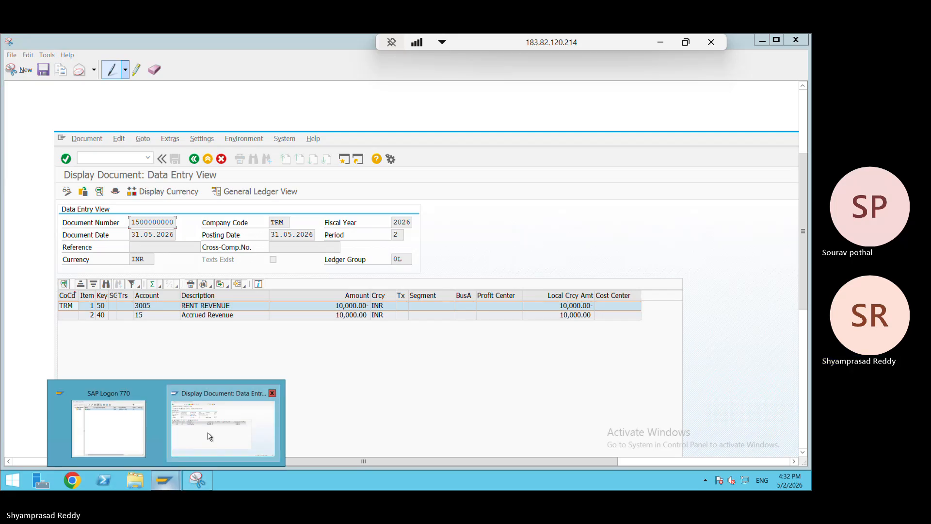
left_click(209, 434)
left_click(153, 64)
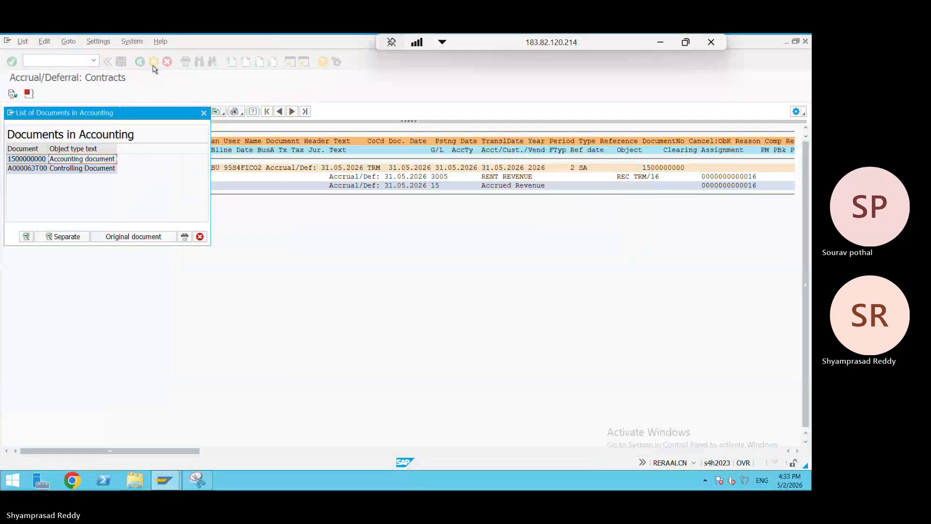
left_click(204, 113)
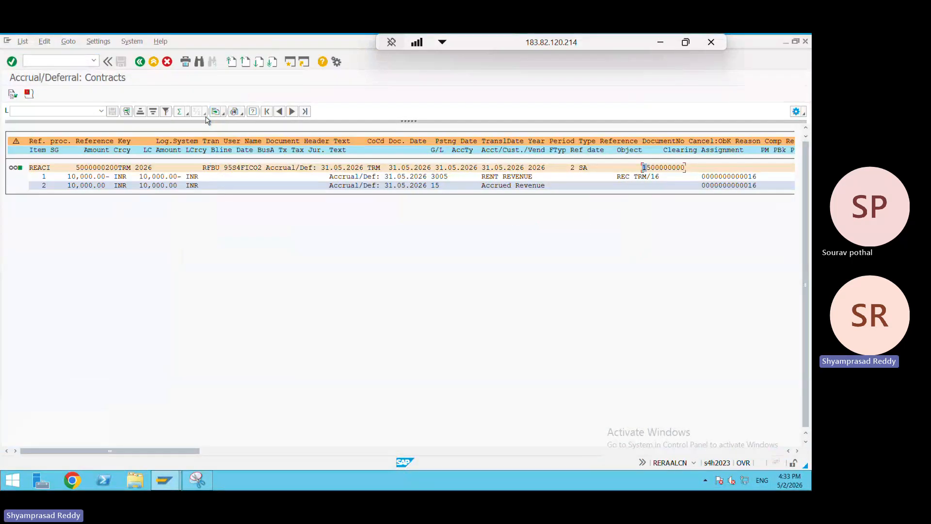
Step: Leave the accrual/deferral run and open contract 16 of company code TRM for changing through RECN - Process Contract
left_click(140, 62)
left_click(139, 62)
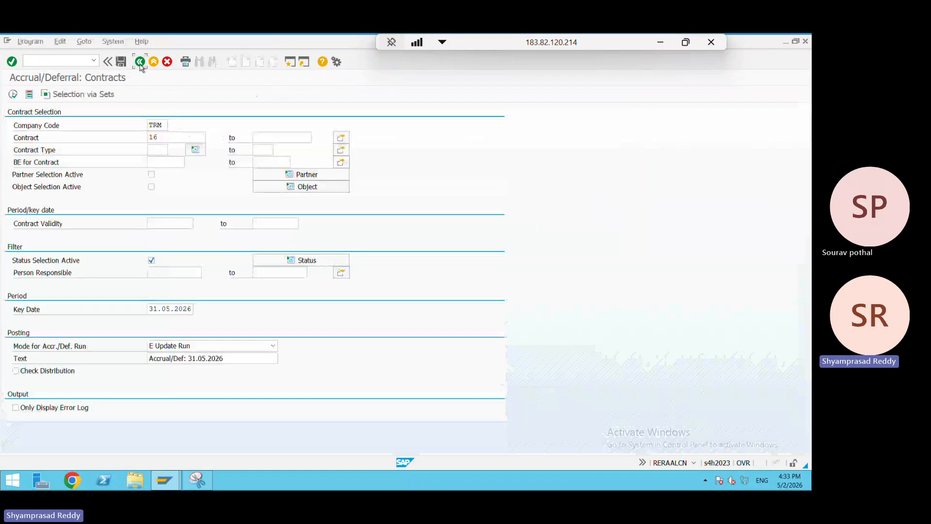
left_click(140, 62)
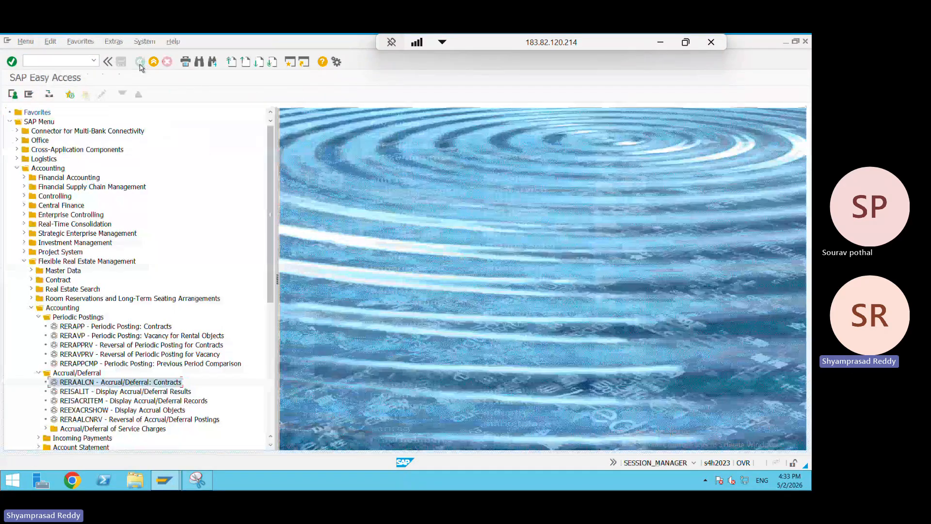
left_click(121, 401)
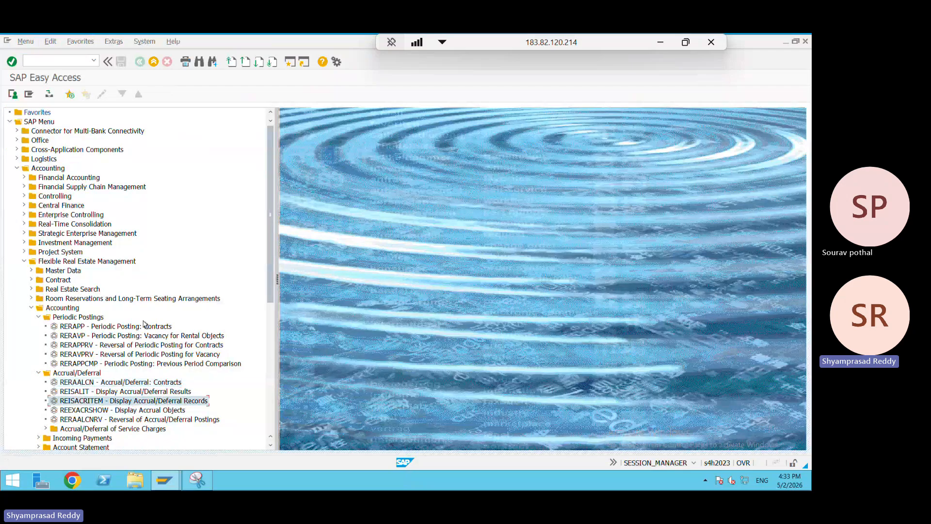
left_click(136, 326)
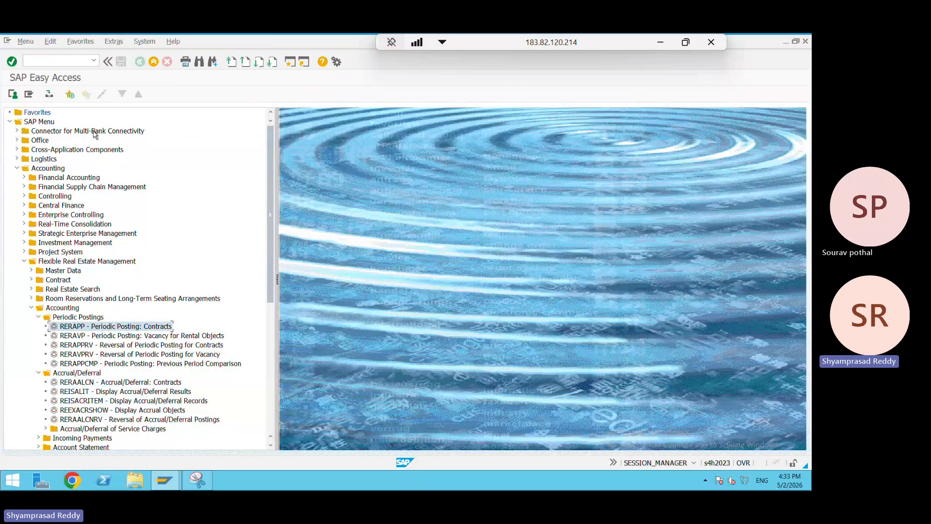
left_click(68, 92)
left_click(31, 280)
double_click(94, 289)
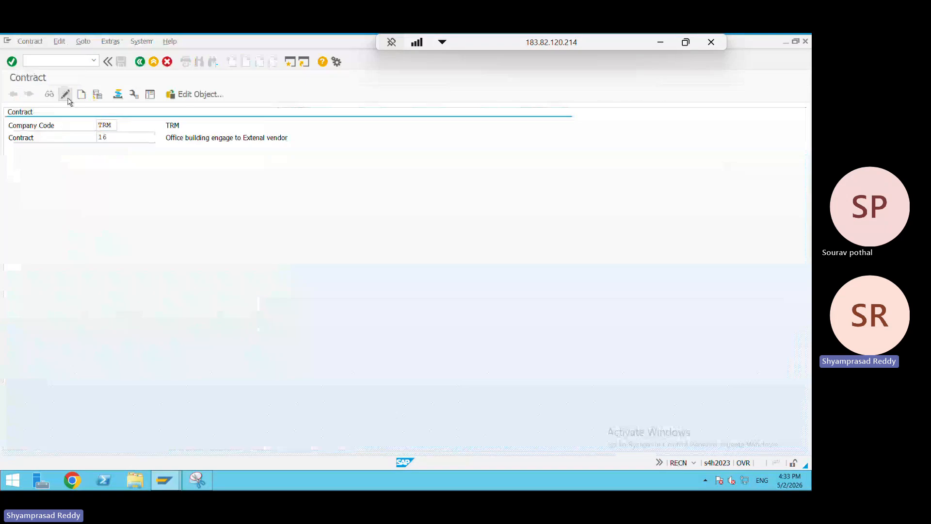
left_click(67, 96)
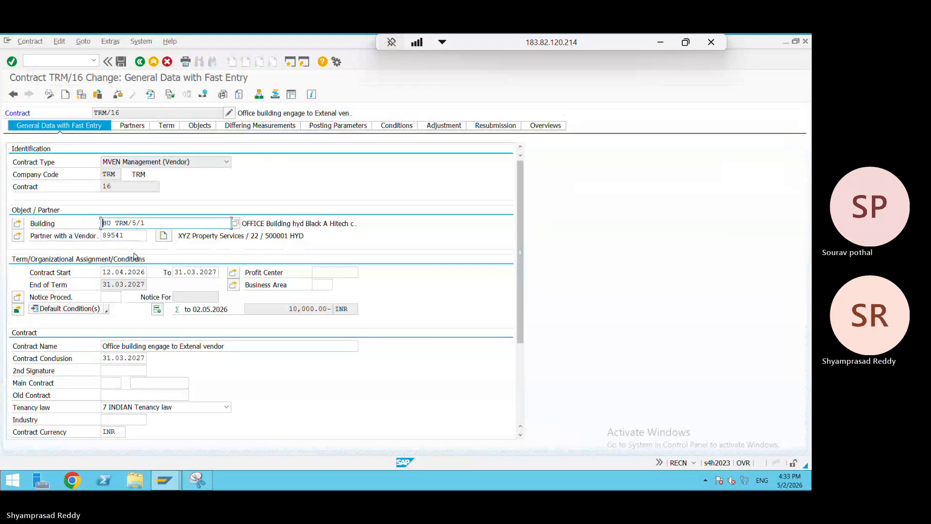
Step: Copy the supplier number from the vendor partner's details in contract TRM/16
left_click_drag(124, 235, 96, 236)
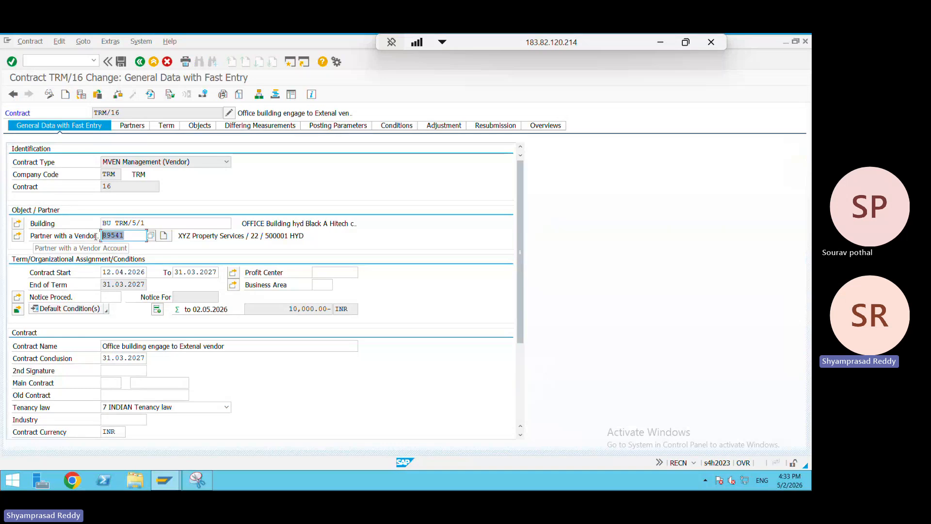
left_click(131, 126)
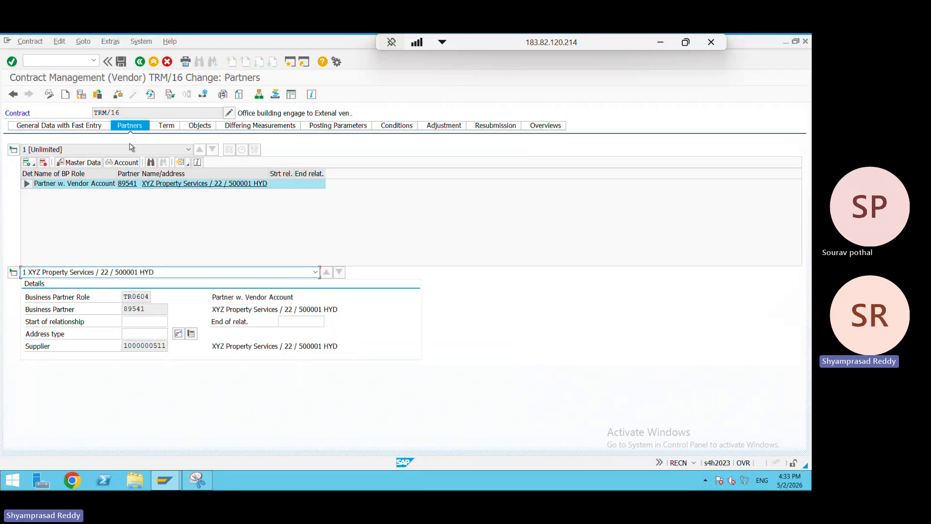
left_click_drag(170, 348, 102, 350)
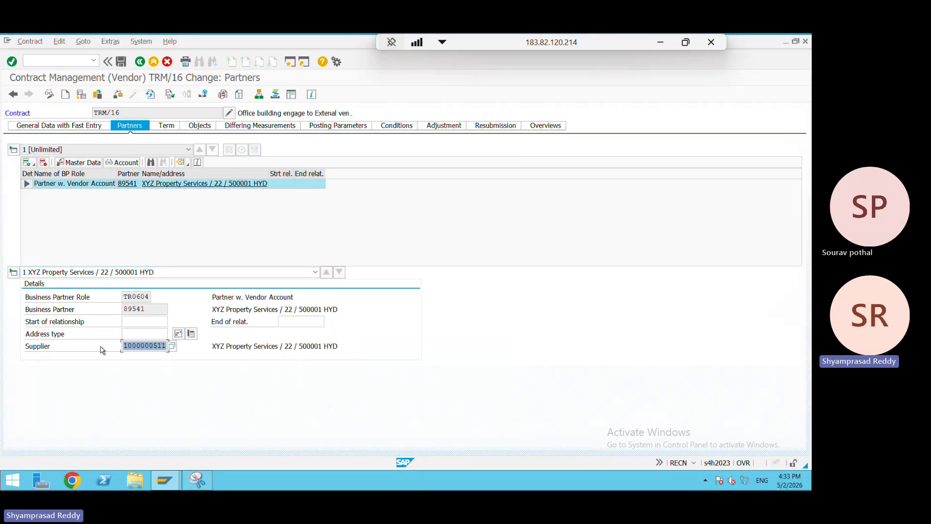
left_click(101, 350)
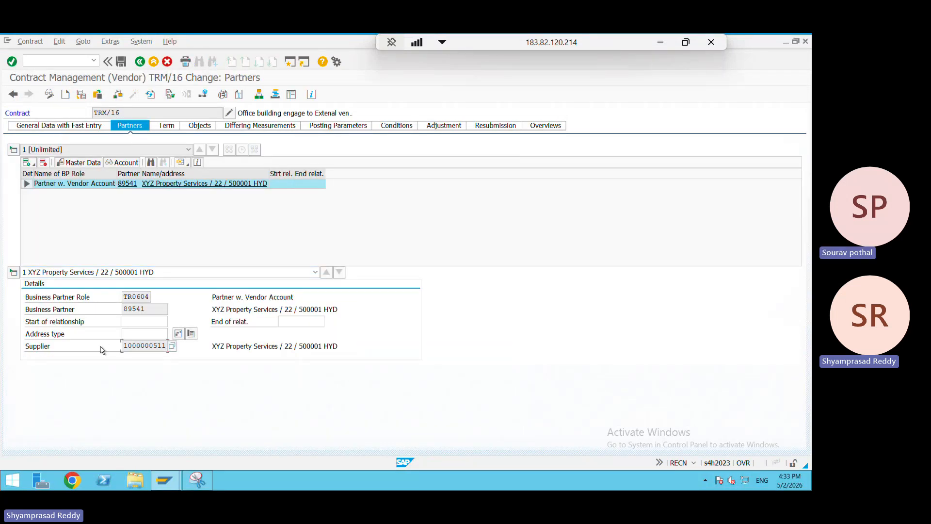
Step: Switch to Google Sheets and enter the note "Check vendor line item display Tcode:FBL1N" in cell A667 of the Management Vendor sheet
left_click(661, 39)
left_click(57, 309)
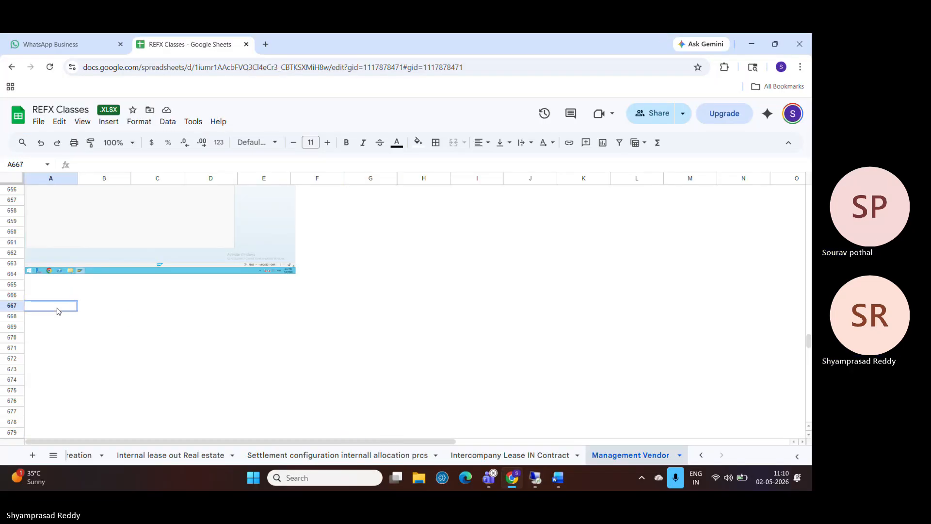
type("Check ")
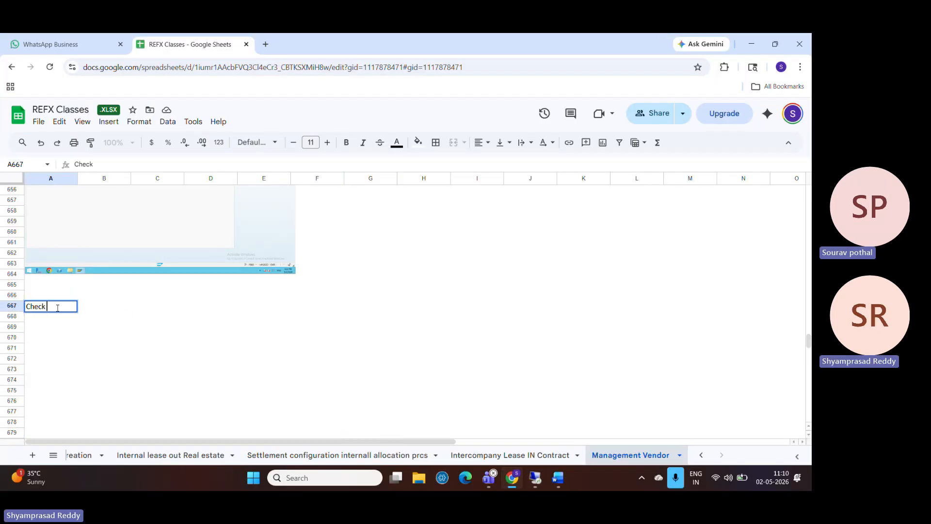
type("vendor line it")
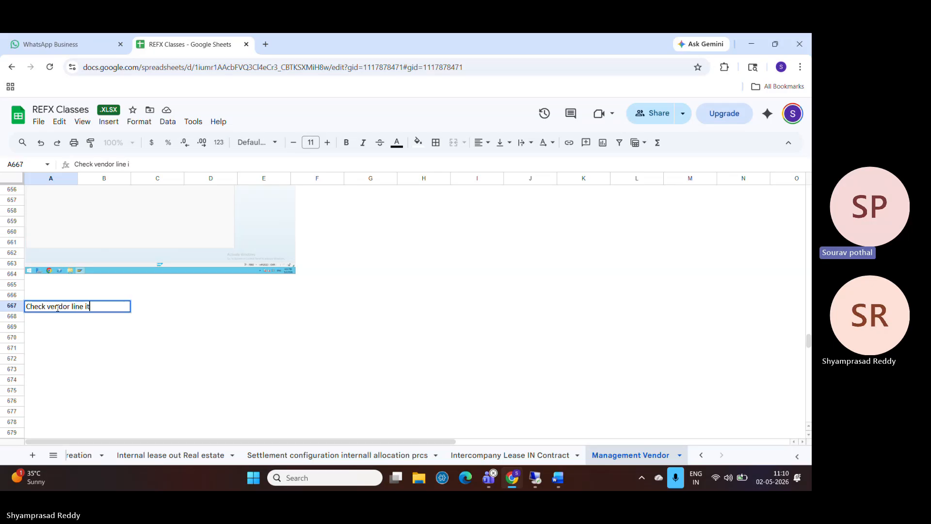
type("em display To")
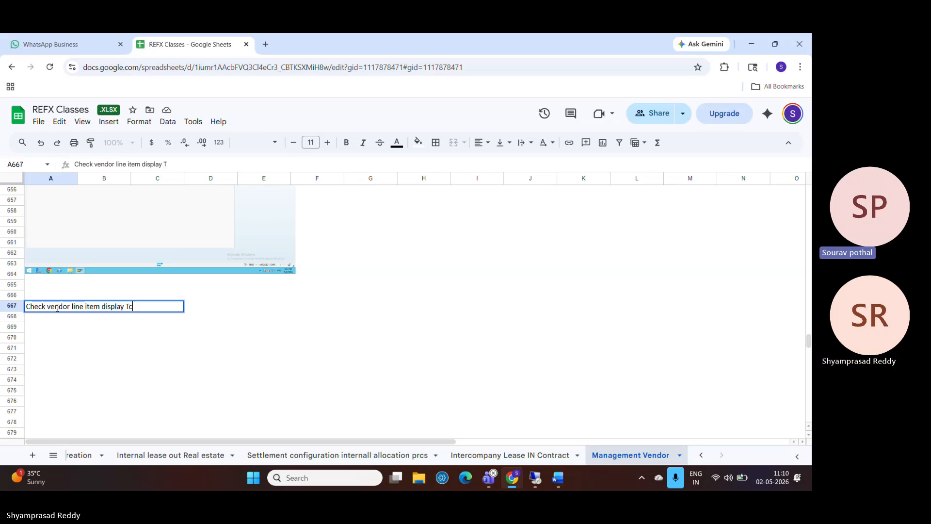
type("ode:FBL1N")
left_click(59, 328)
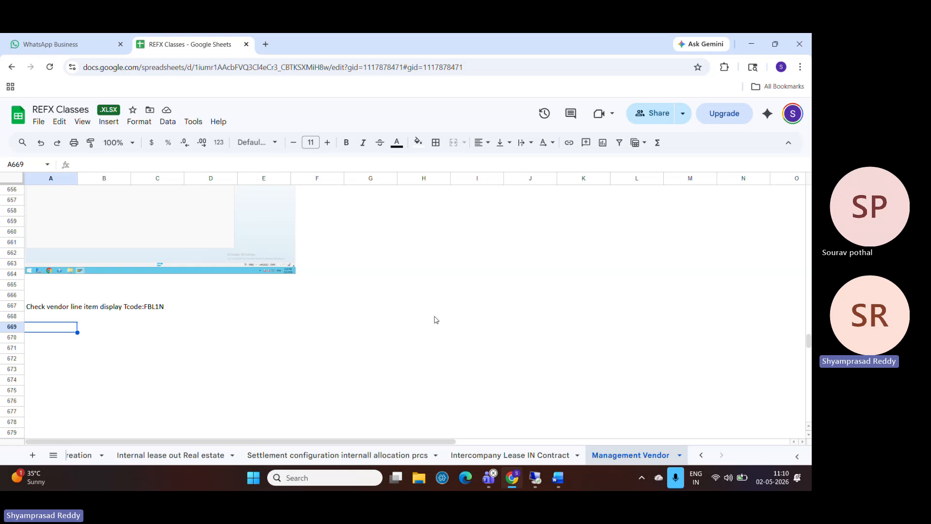
Step: Switch back to the remote SAP session and view the partner-related cash flow display for the contract's conditions
left_click(532, 477)
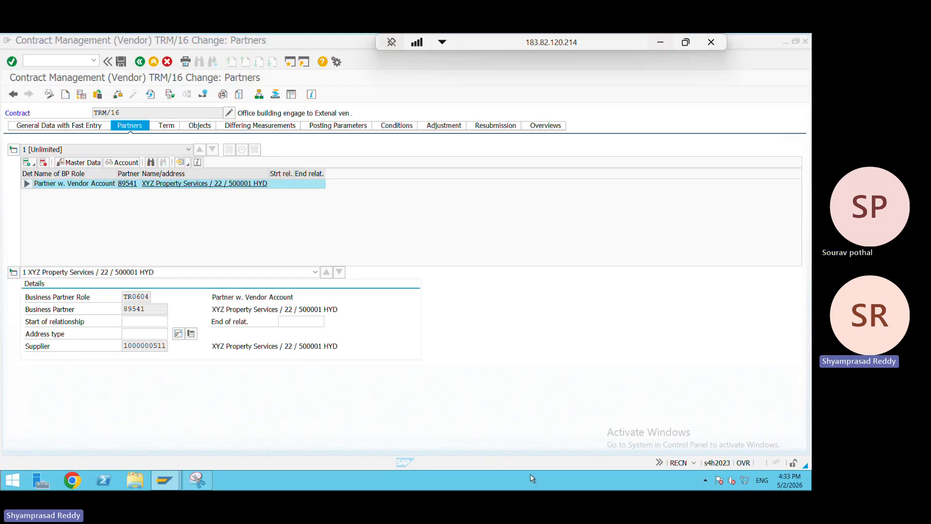
left_click(402, 126)
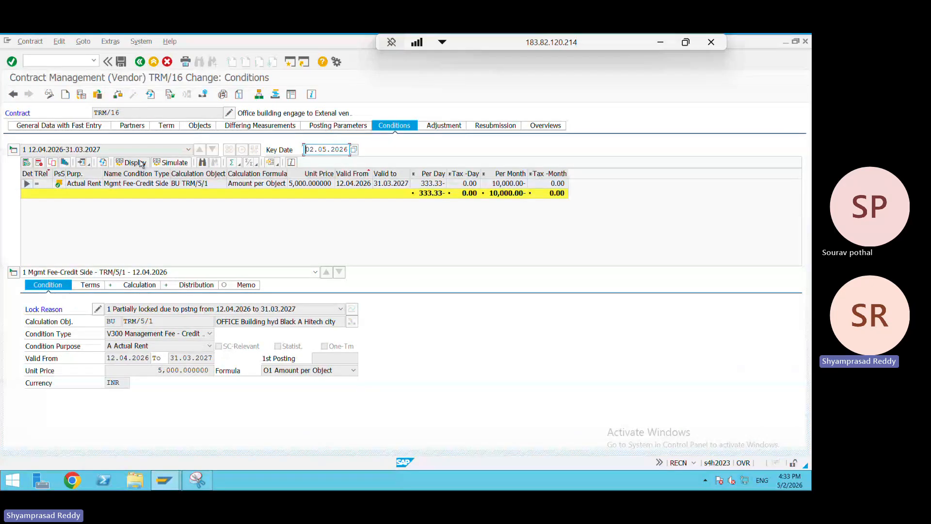
left_click(134, 163)
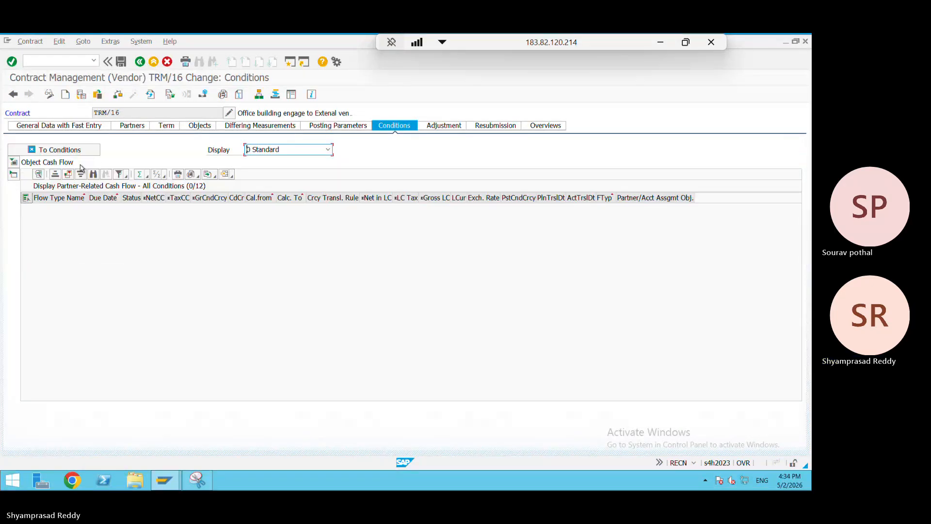
left_click(72, 152)
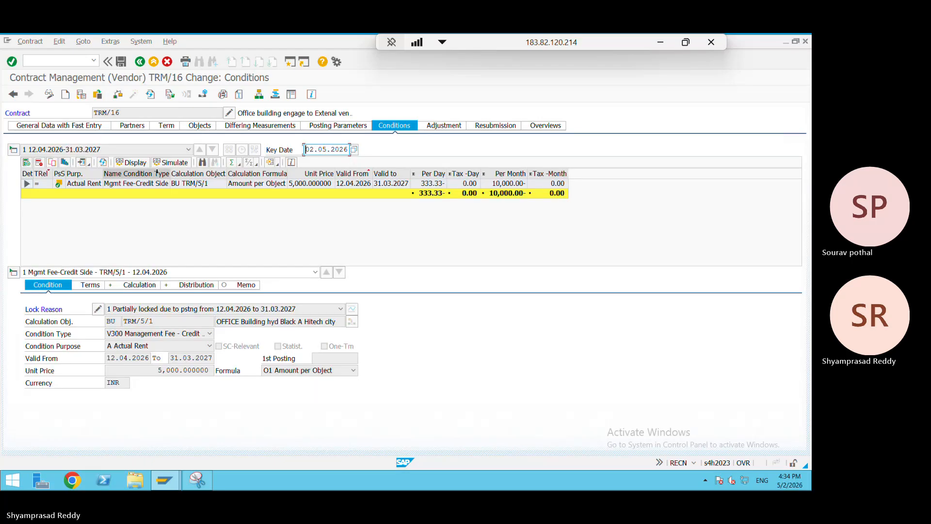
left_click(141, 163)
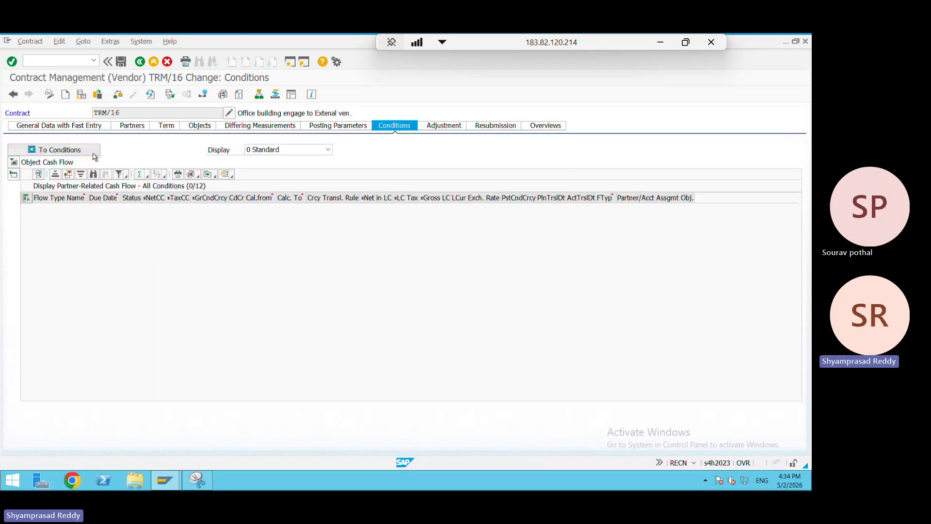
left_click(72, 151)
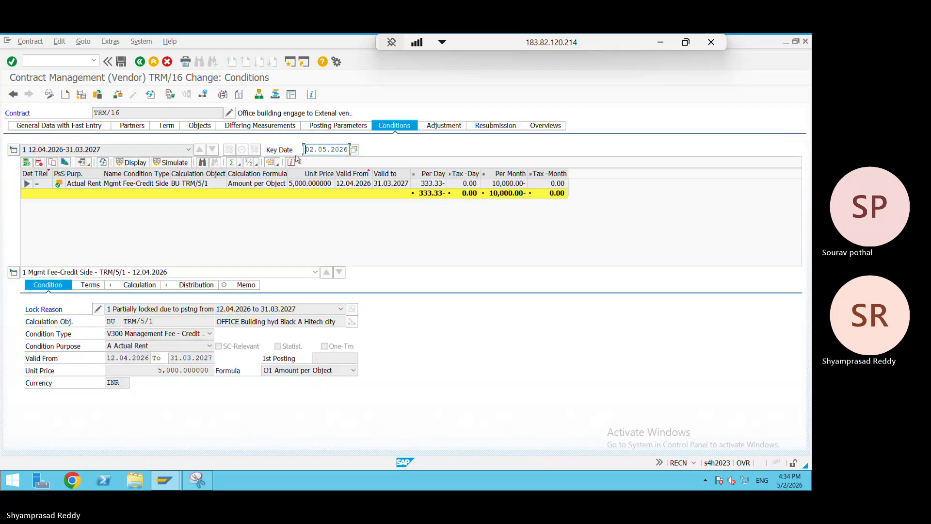
Step: Simulate the contract's cash flow with display option 3 All, examine the rows due 31.05.2026 and 30.06.2026, and exit the contract
left_click(29, 185)
left_click(170, 162)
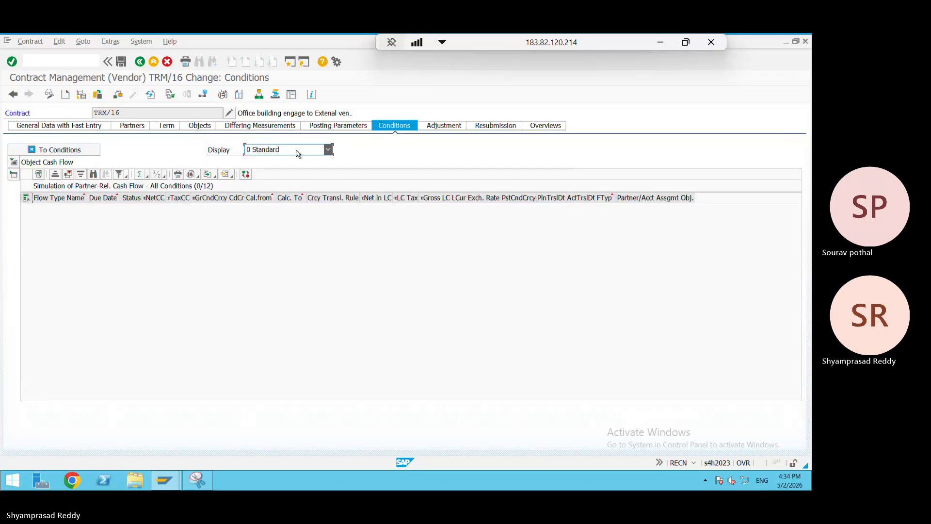
left_click(298, 152)
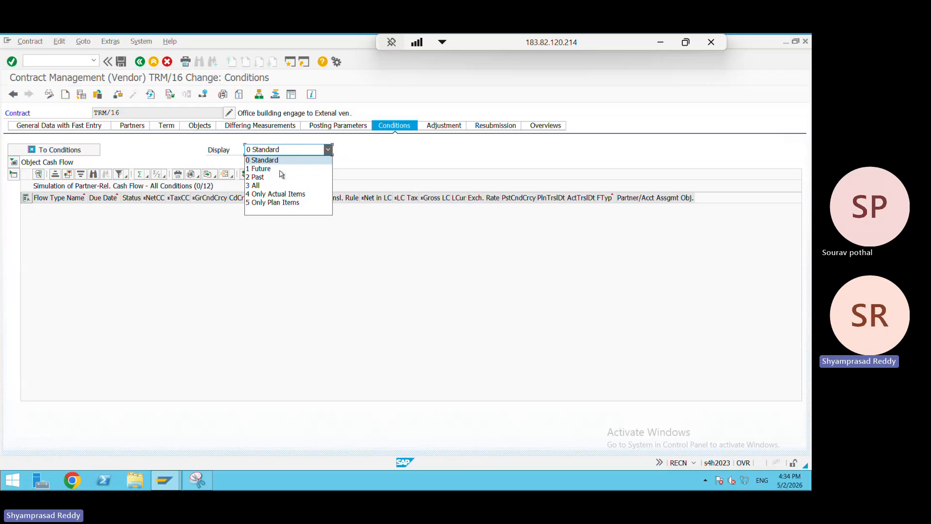
left_click(270, 185)
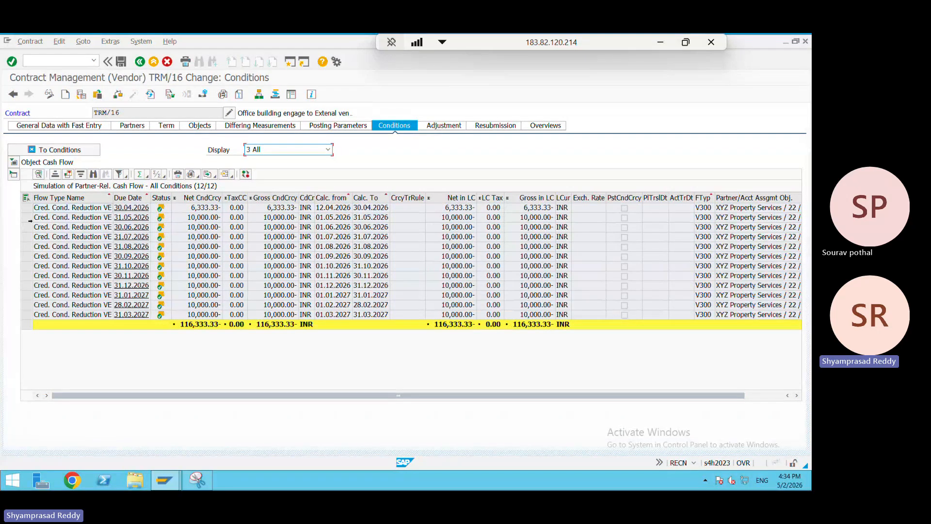
left_click(103, 222)
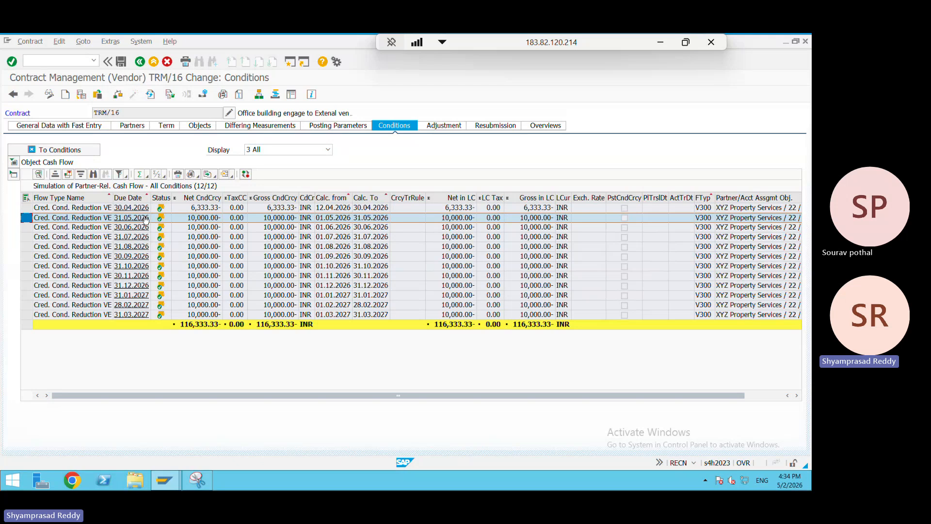
left_click(127, 226)
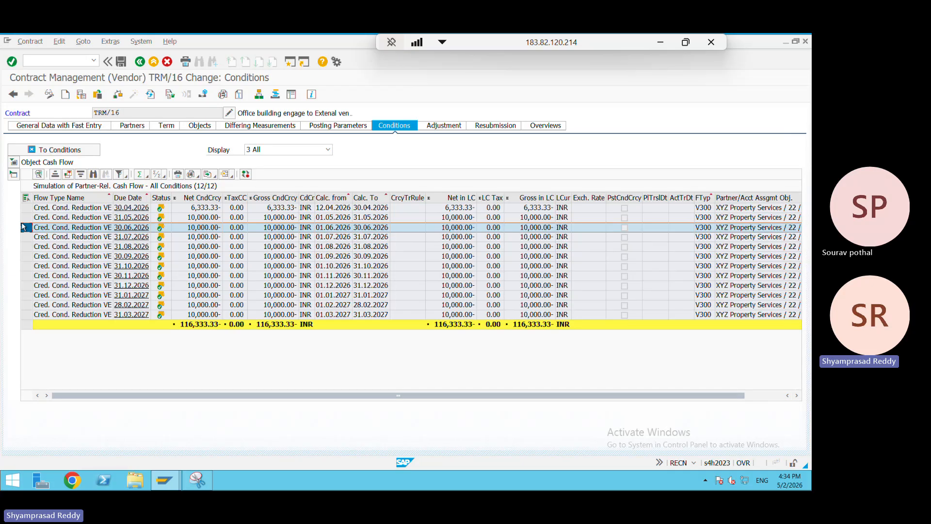
left_click(26, 217)
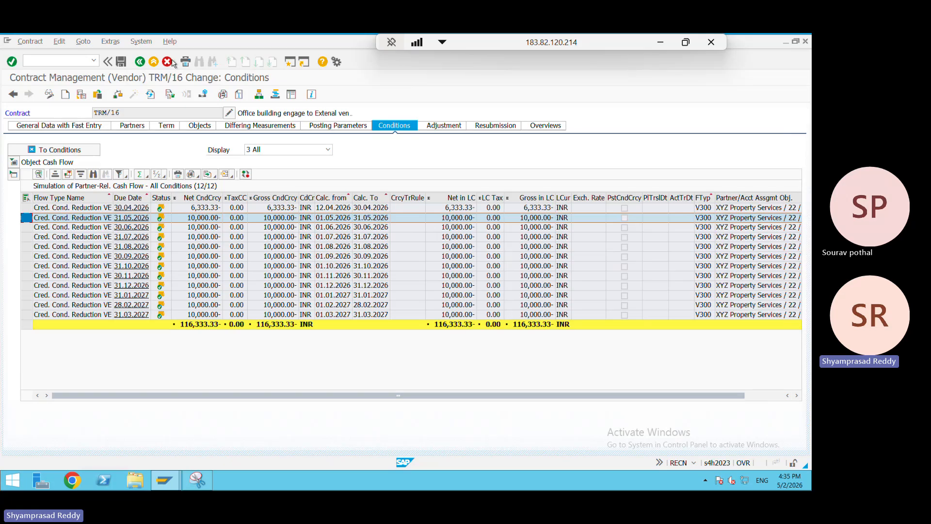
left_click(154, 62)
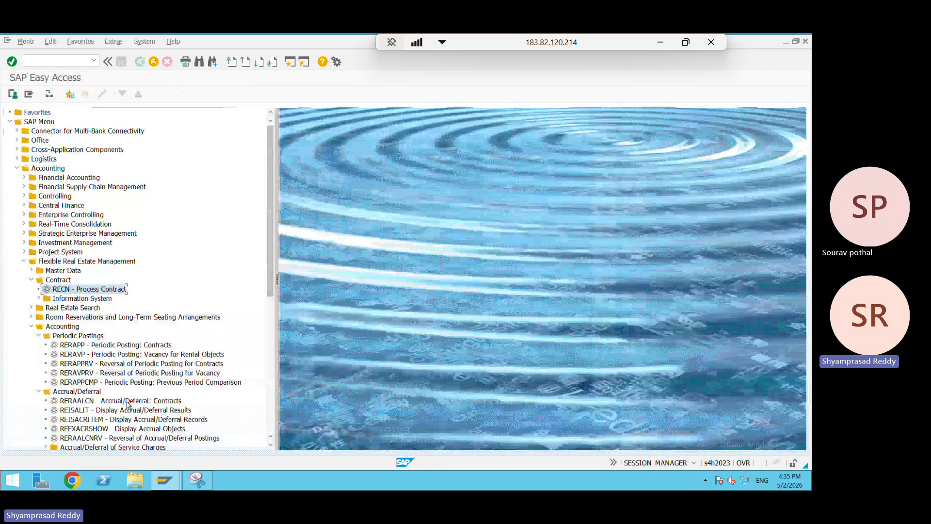
Step: Open the Vendor Line Item Display with transaction code /NFBL1N
left_click(129, 345)
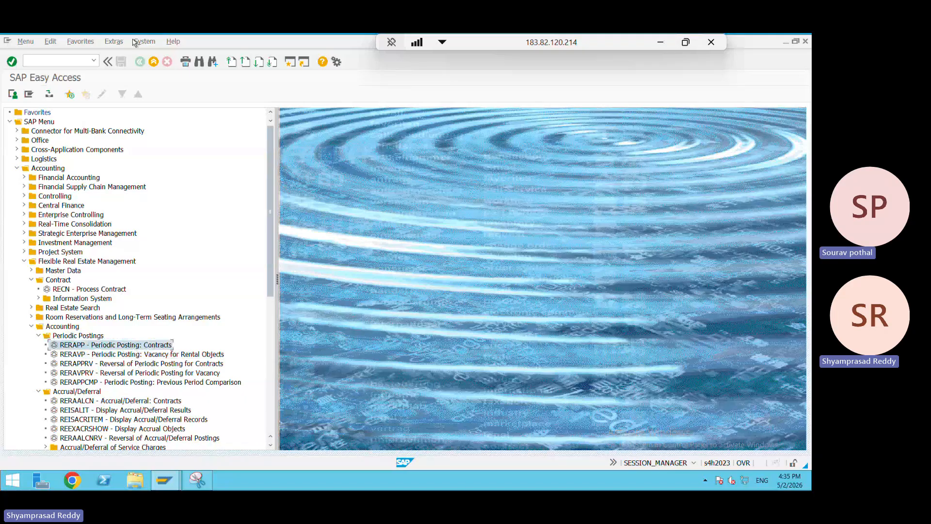
left_click(71, 59)
type("/N")
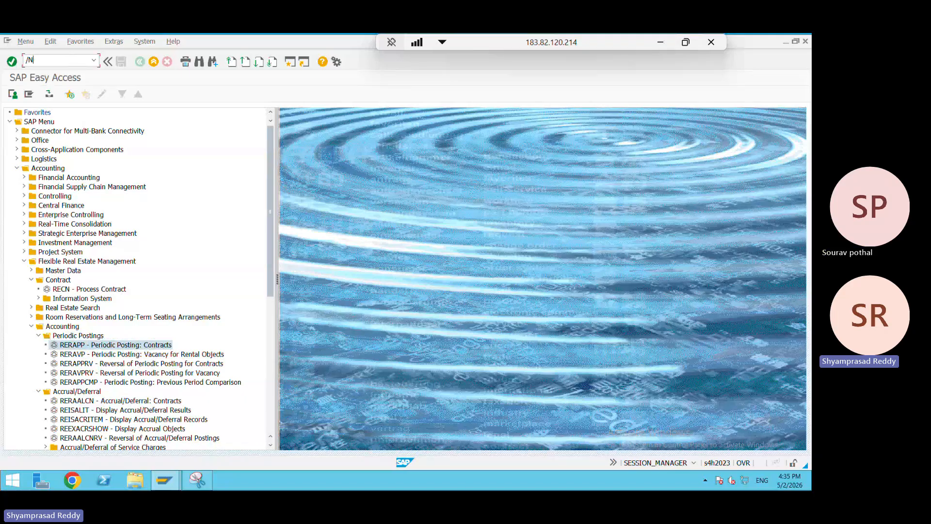
type("FBL1N")
key("Return")
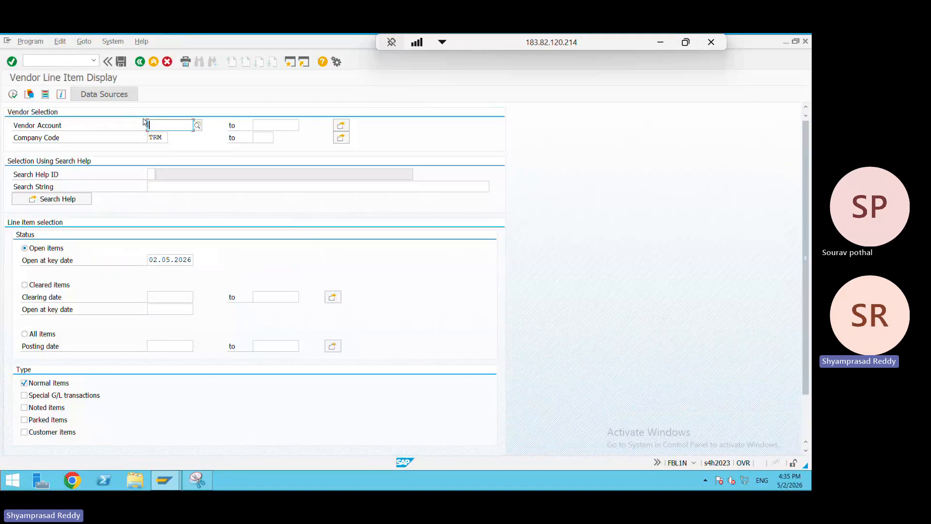
Step: Paste the copied supplier number as the vendor account and set the open items key date to 31.03.2027
key("ctrl+v")
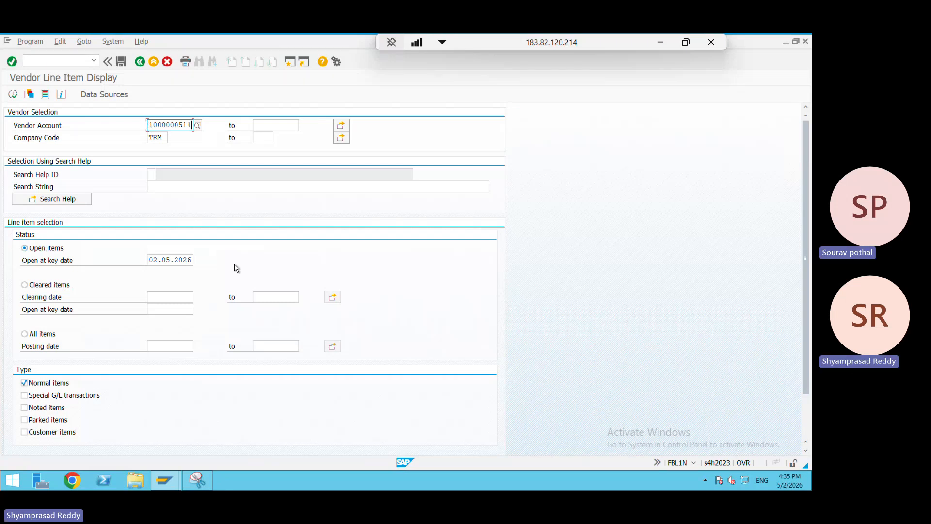
left_click_drag(193, 261, 132, 266)
type("31.03.202")
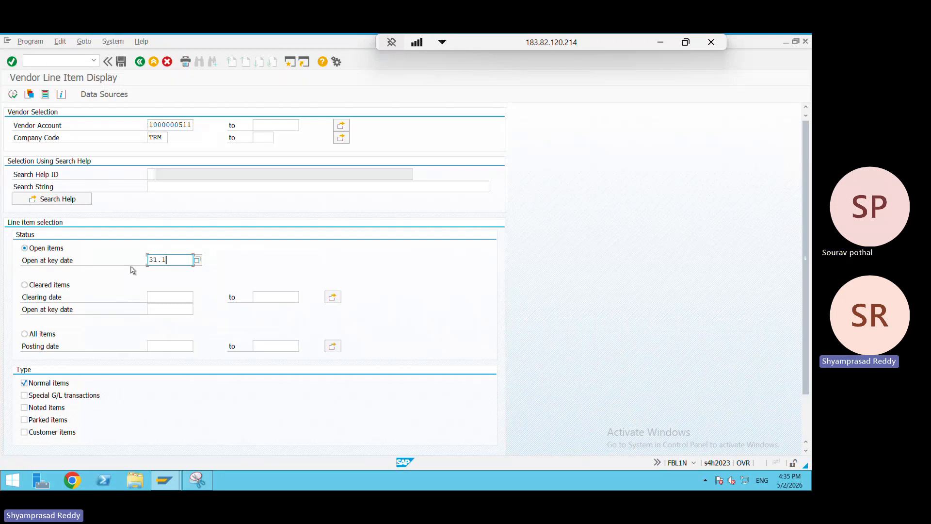
type("6")
key("BackSpace")
type("7")
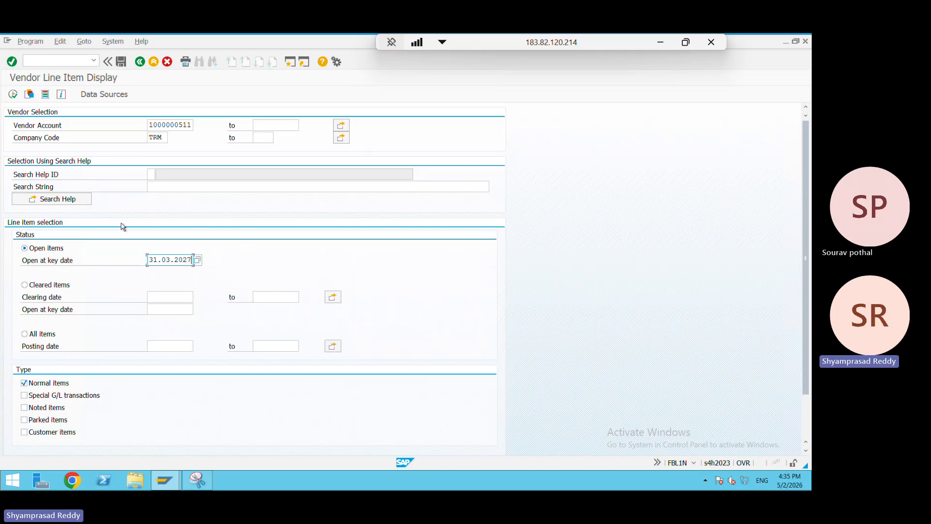
Step: Capture a full-screen snip of the filled-in Vendor Line Item Display selection screen
left_click(199, 479)
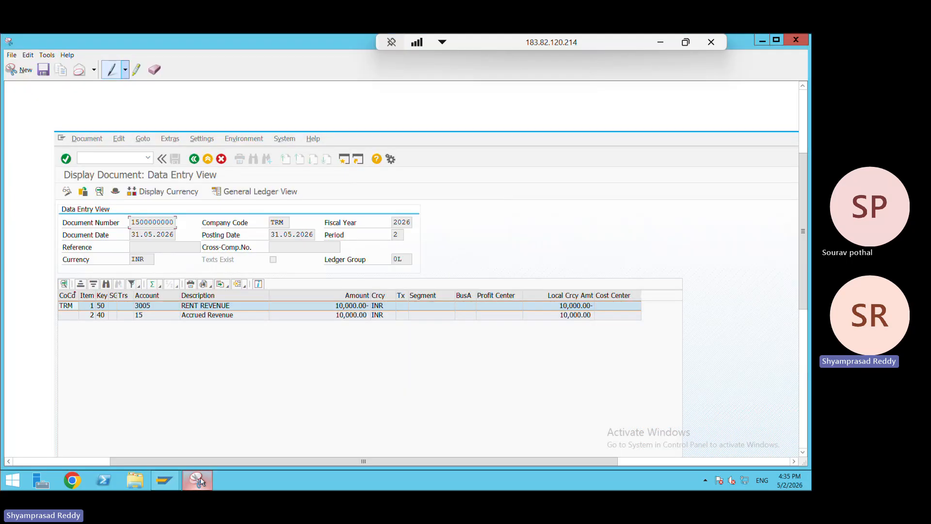
left_click(27, 72)
left_click(384, 141)
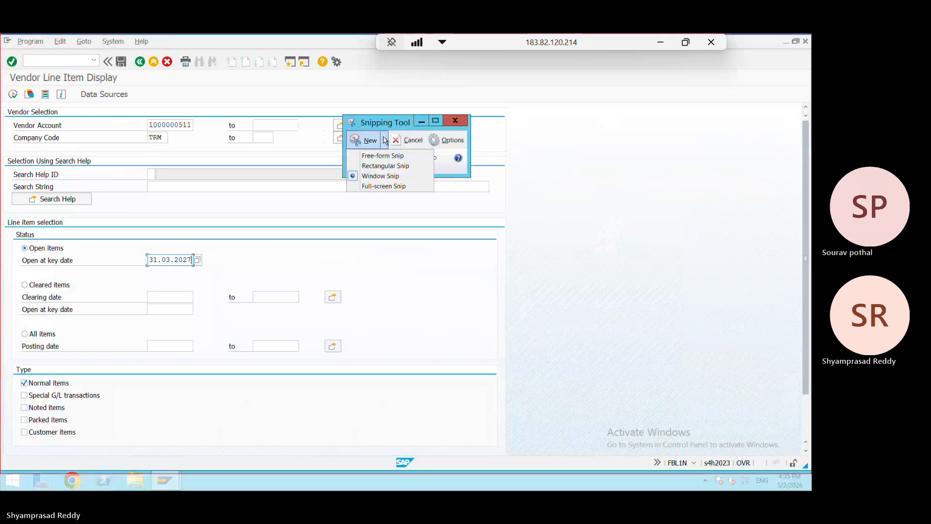
left_click(385, 175)
left_click(384, 175)
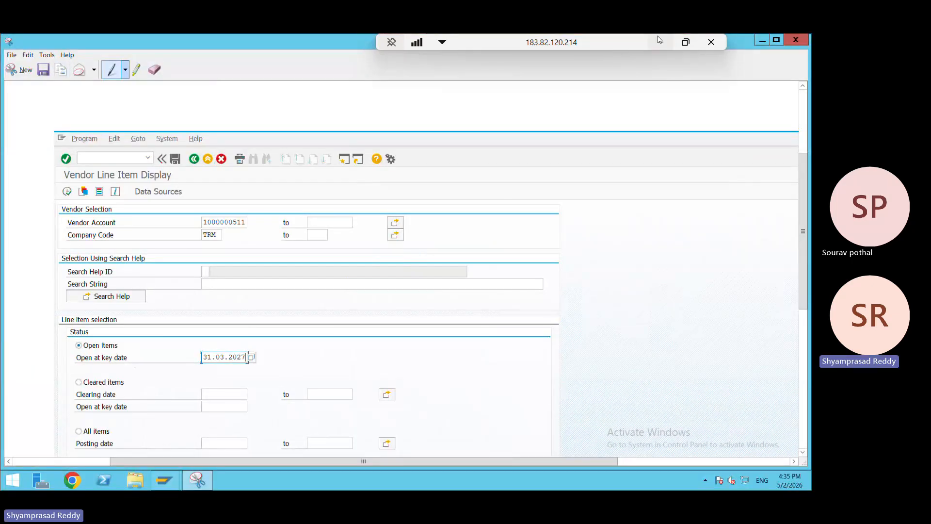
Step: Paste the selection screen screenshot at cell A671 of the Management Vendor sheet, below the FBL1N heading
left_click(660, 40)
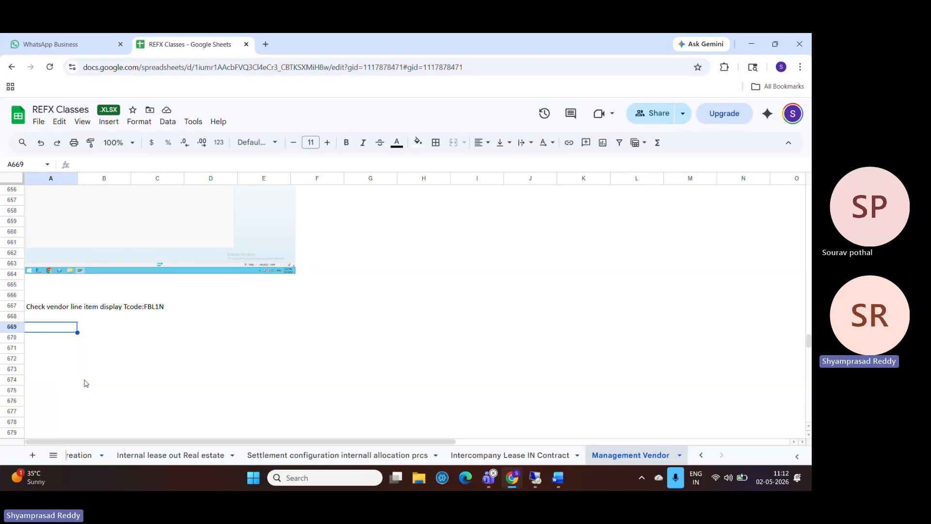
left_click(75, 348)
key("ctrl+v")
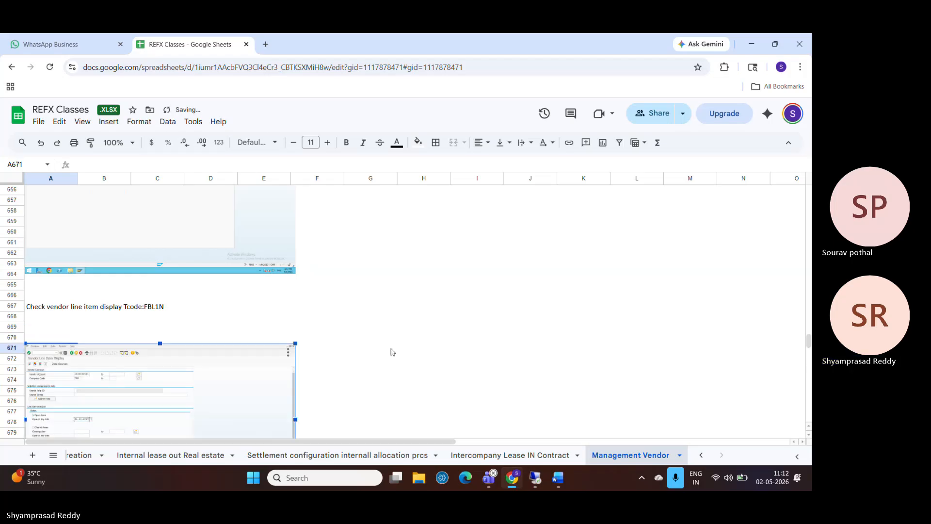
left_click(392, 349)
key("Down")
key("Down")
key("Down")
key("Down")
key("Down")
key("Down")
key("Down")
key("Down")
key("Down")
key("Down")
key("Down")
key("Down")
key("Down")
key("Down")
key("Down")
key("Down")
key("Down")
key("Down")
key("Down")
key("Down")
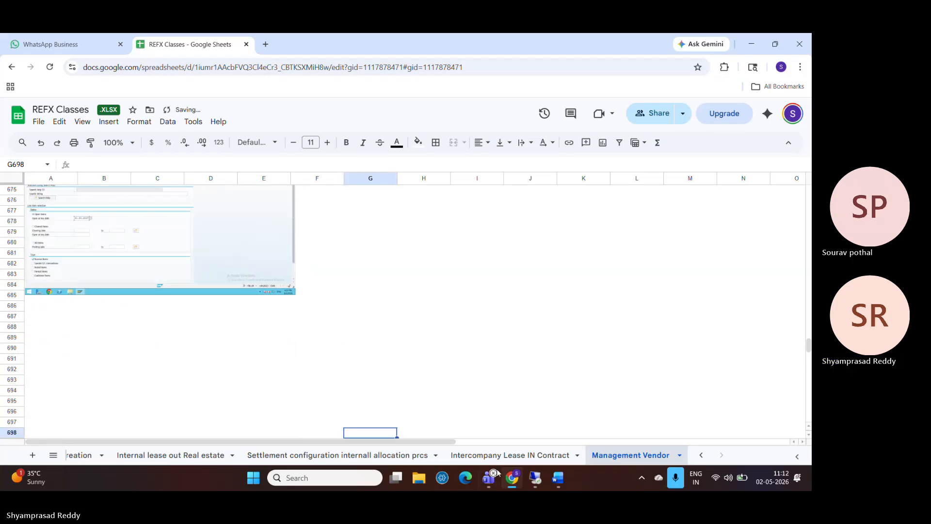
Step: Return to the remote SAP session, execute the vendor line item report and mark the subtotal amount
left_click(535, 475)
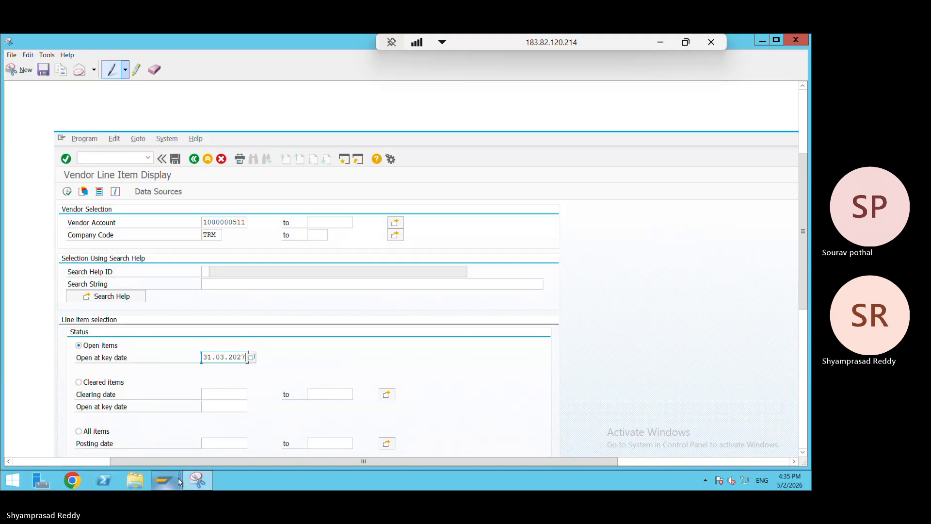
mouse_move(165, 480)
left_click(215, 433)
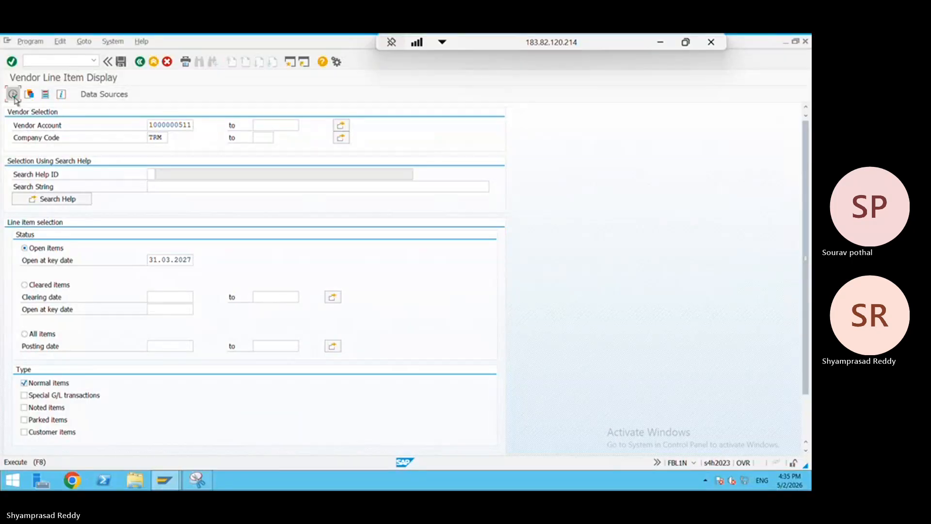
left_click(11, 93)
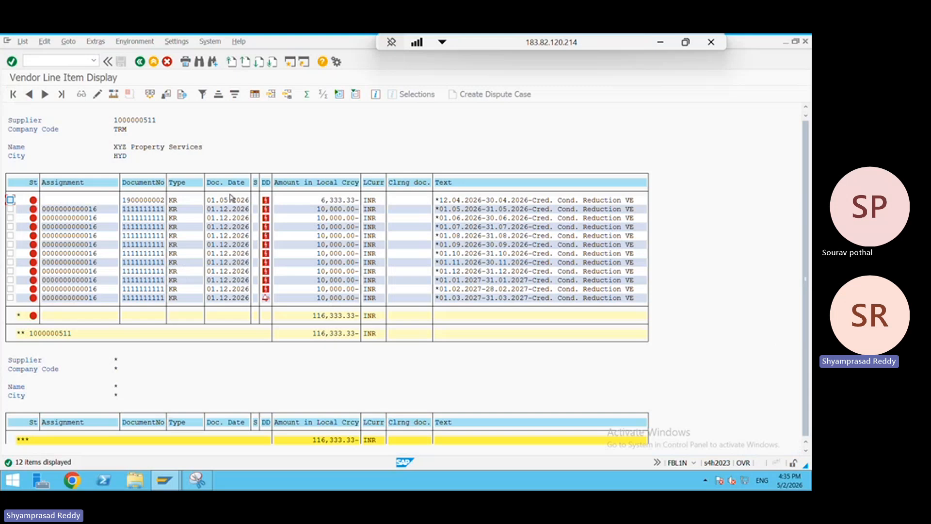
left_click(316, 315)
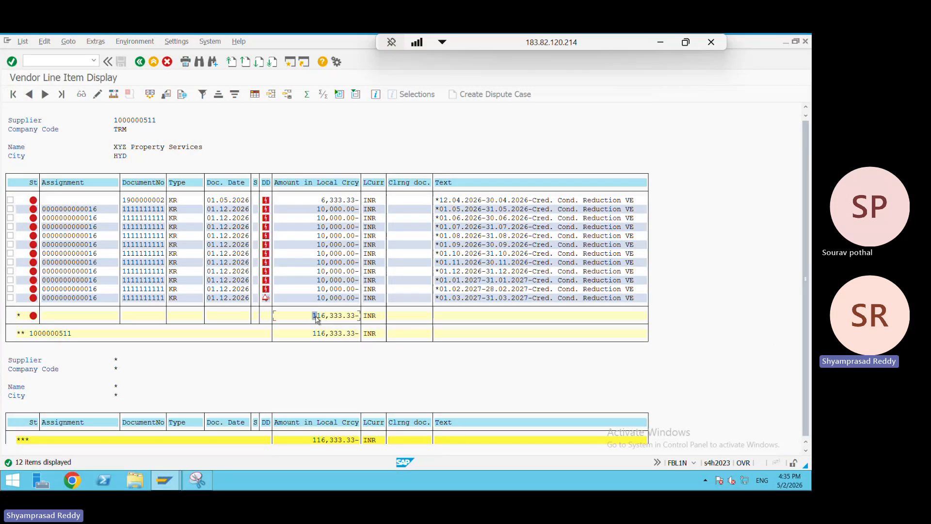
Step: Capture a full-screen snip of the vendor line item list and copy it
left_click(210, 482)
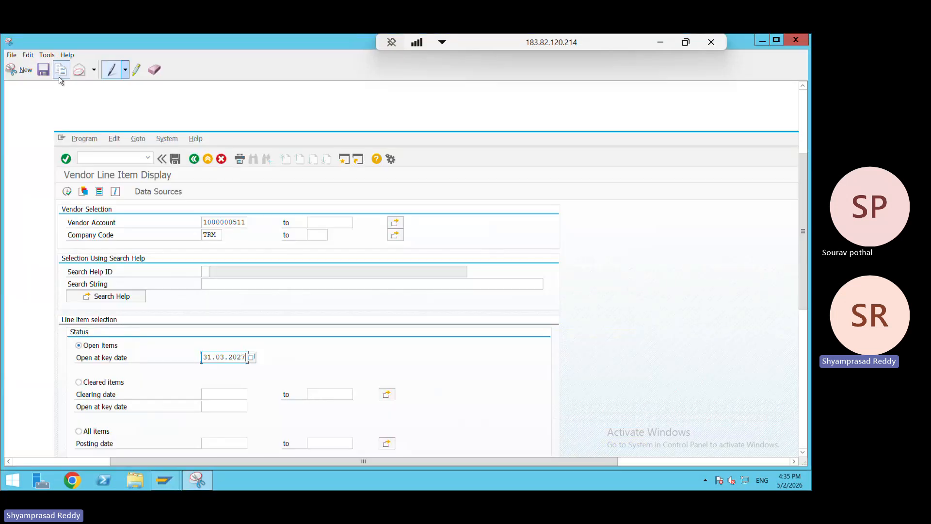
left_click(29, 73)
left_click(384, 140)
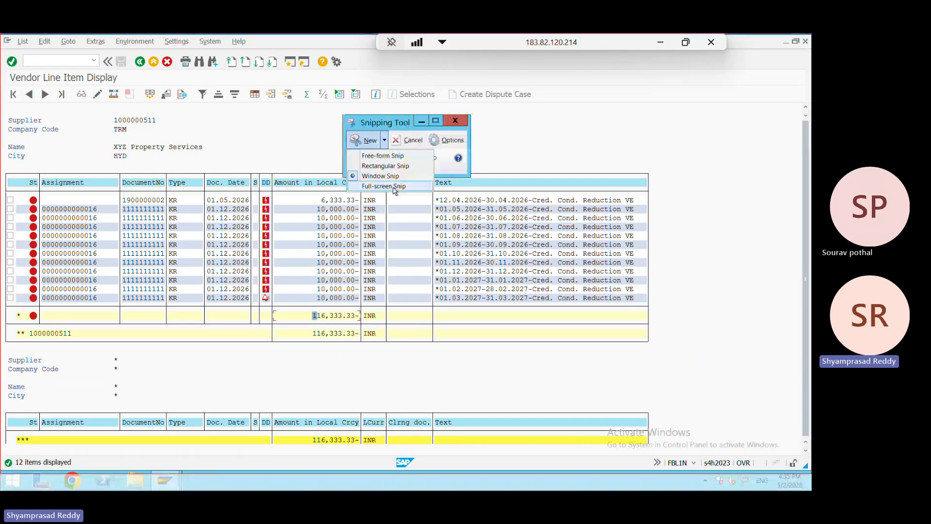
left_click(384, 186)
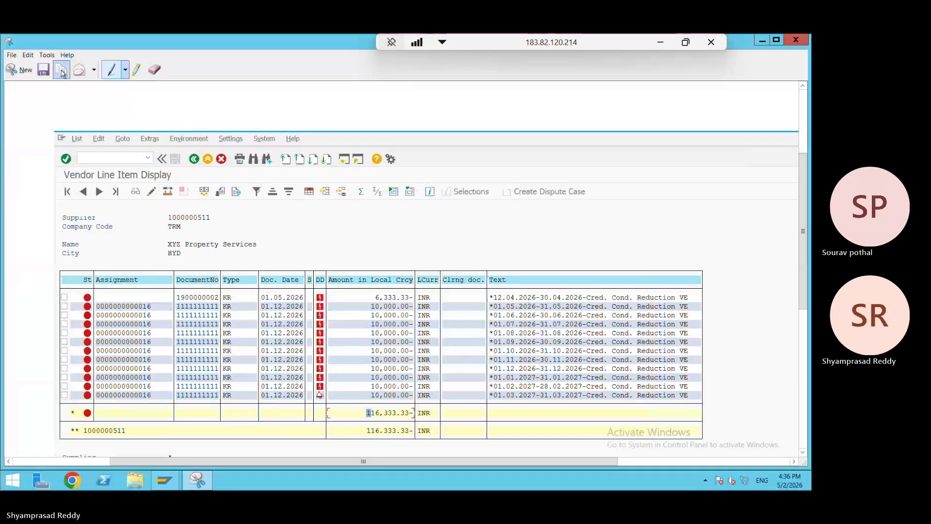
left_click(63, 73)
Step: Paste the line item list screenshot at cell A688 of the Management Vendor sheet, below the selection screen image
left_click(660, 42)
left_click(40, 329)
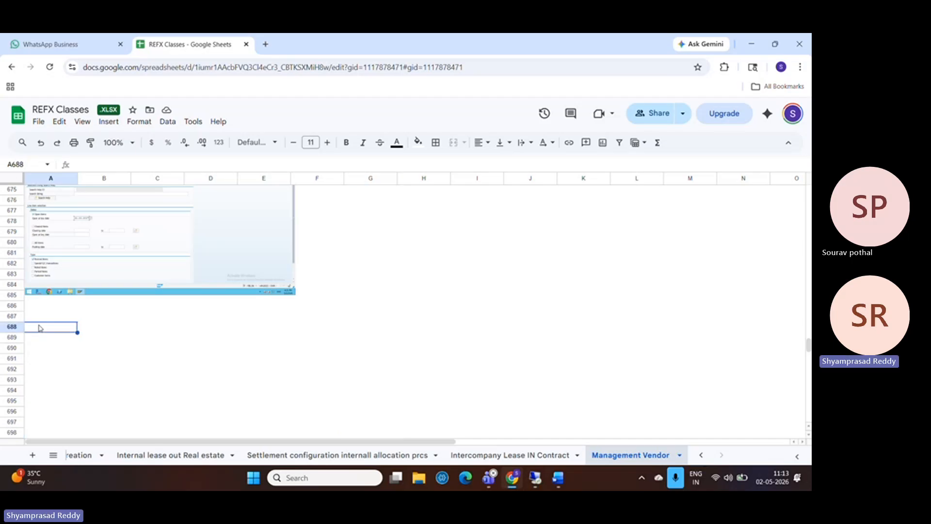
key("ctrl+v")
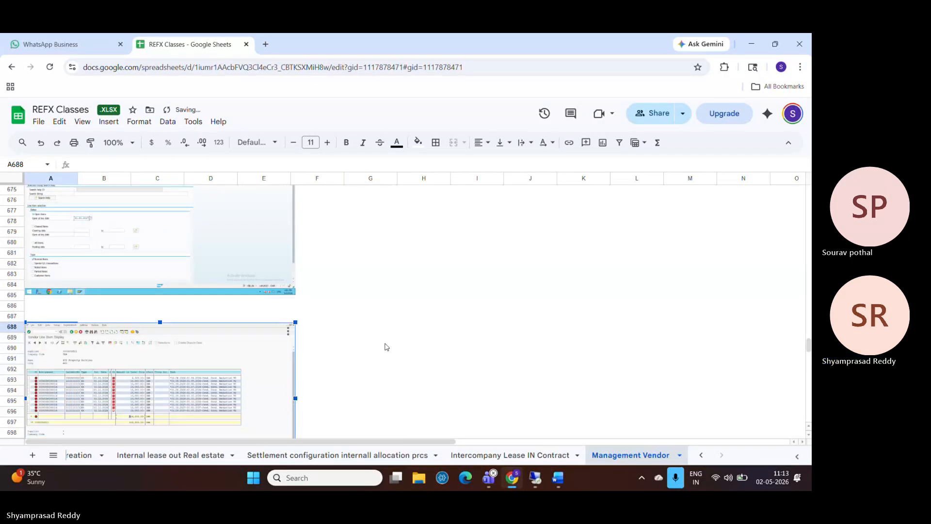
left_click(384, 346)
key("Down")
key("Down")
key("Down")
key("Down")
key("Down")
key("Down")
key("Down")
key("Down")
key("Down")
key("Down")
key("Down")
key("Down")
key("Down")
key("Down")
key("Down")
key("Down")
key("Down")
key("Down")
key("Down")
key("Down")
key("Down")
key("Down")
key("Down")
key("Down")
key("Down")
key("Down")
key("Down")
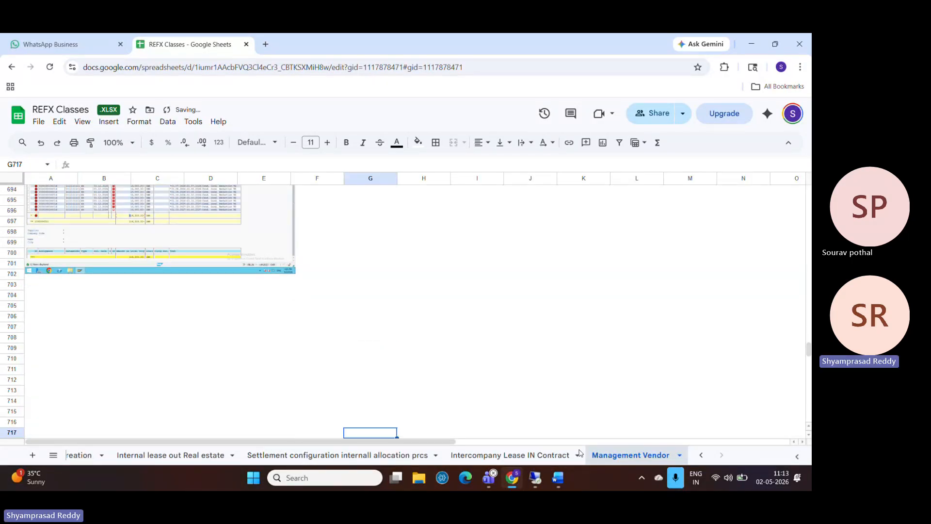
Step: Copy the supplier number from the SAP line item list and open Post Outgoing Payments with transaction code /NF-53
left_click(535, 478)
left_click(225, 428)
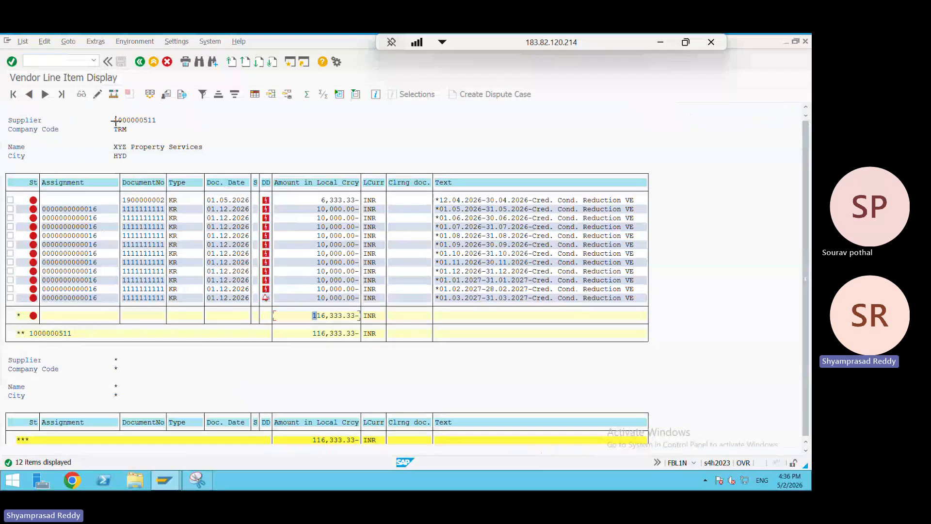
left_click_drag(108, 117, 167, 121)
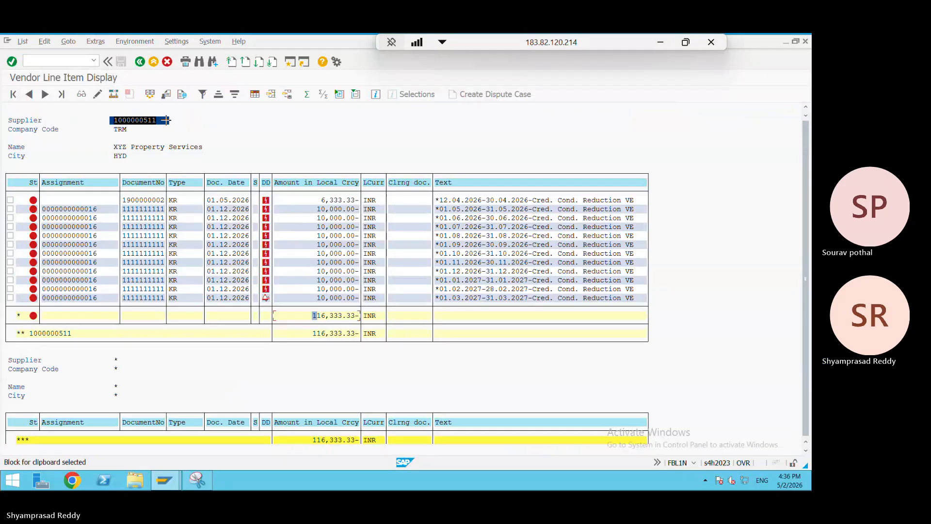
key("ctrl+c")
left_click(58, 62)
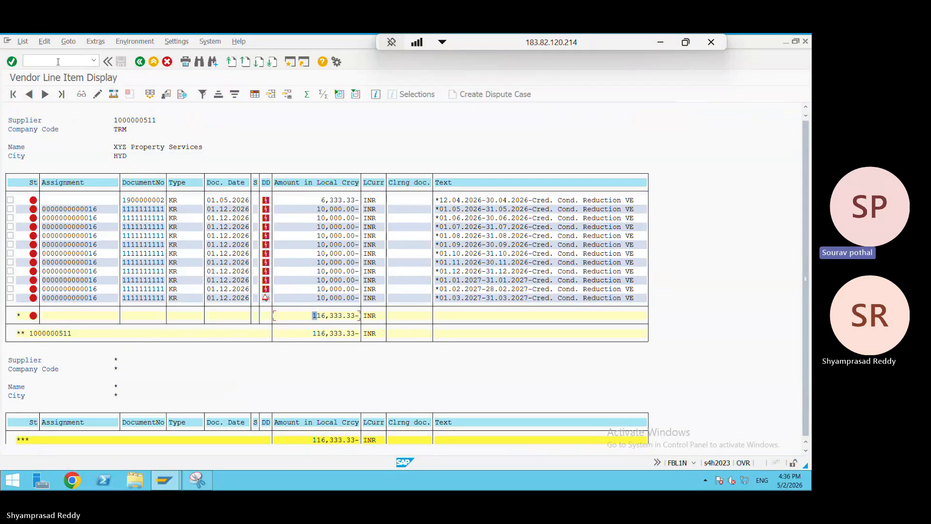
type("/NF-")
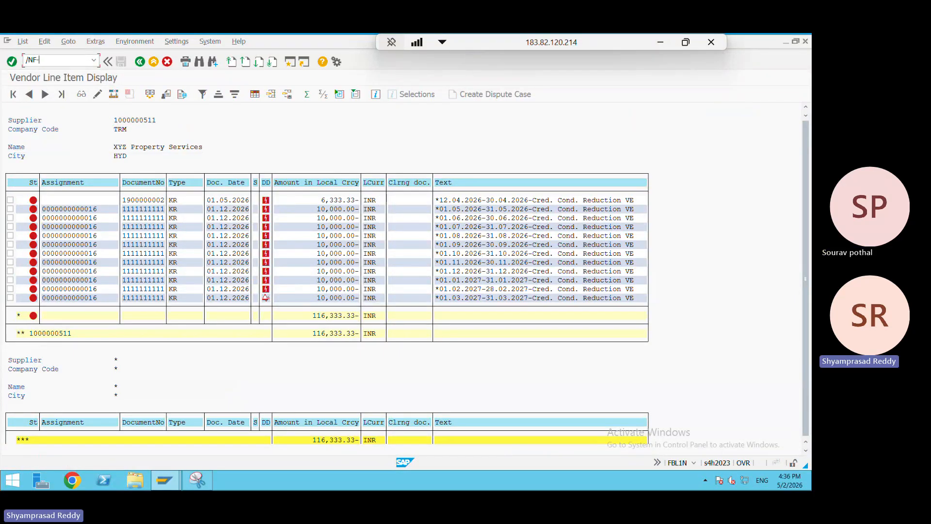
type("53")
key("Return")
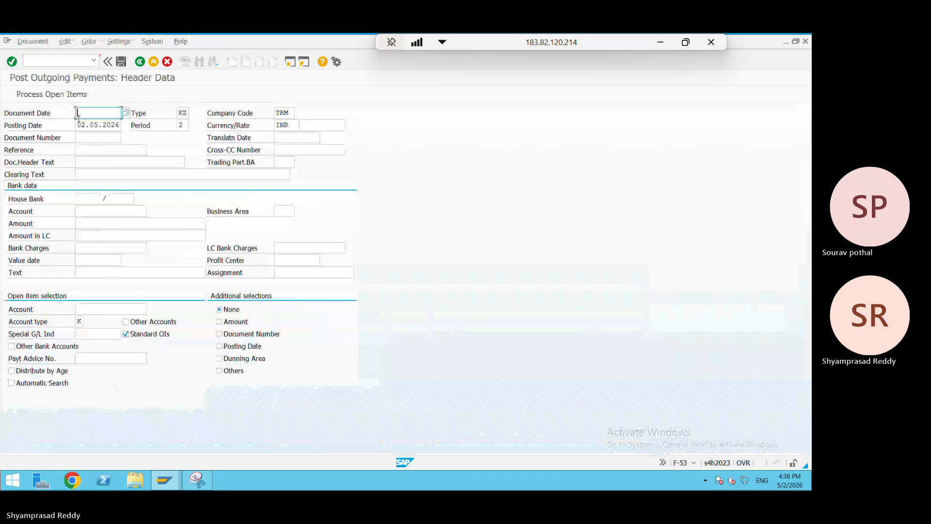
Step: Set the document date of the outgoing payment to 02.05.2026
left_click(78, 114)
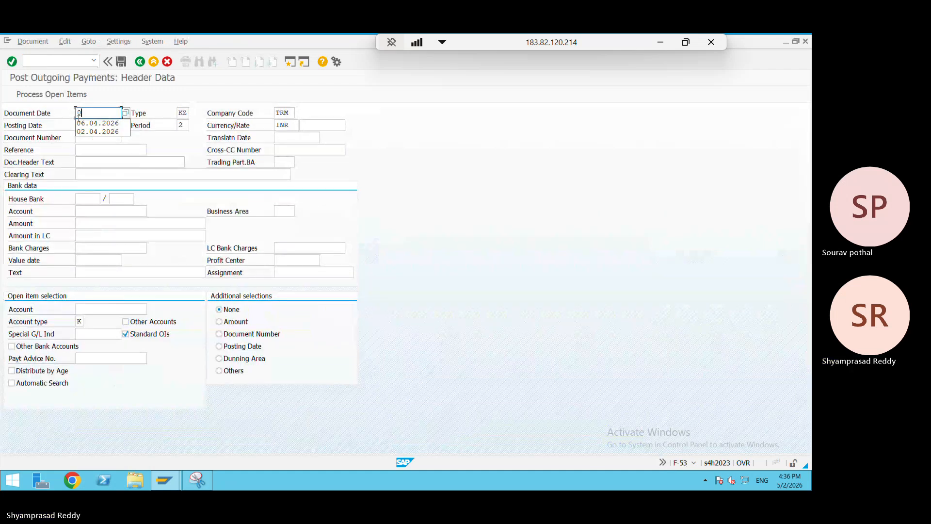
type("2.06.")
key("BackSpace")
key("BackSpace")
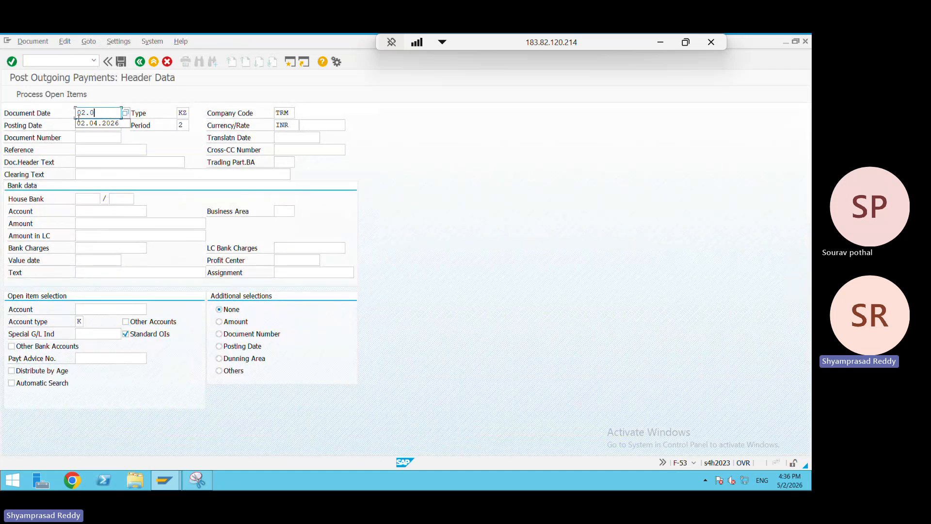
type("5.2026")
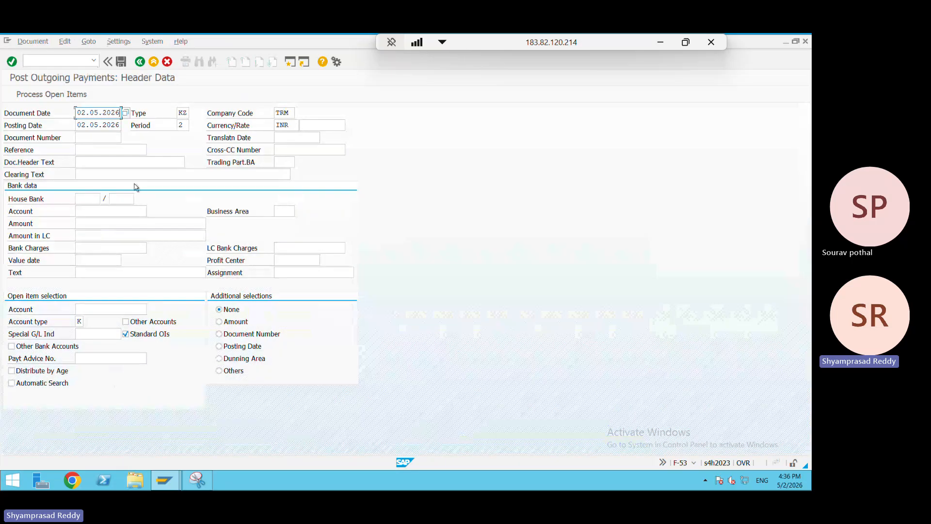
Step: Choose HDFC OUT as the bank account and enter the copied supplier number as the open item account
left_click(78, 198)
left_click(98, 206)
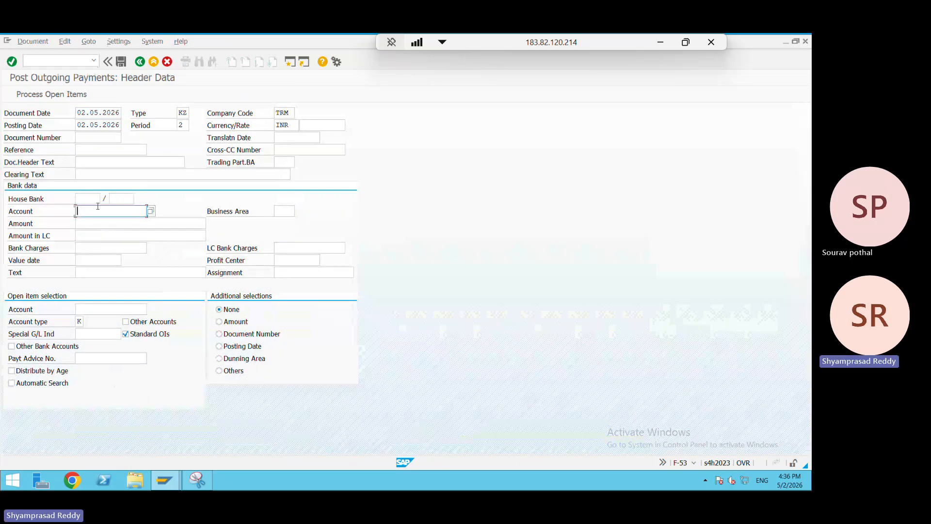
left_click(151, 210)
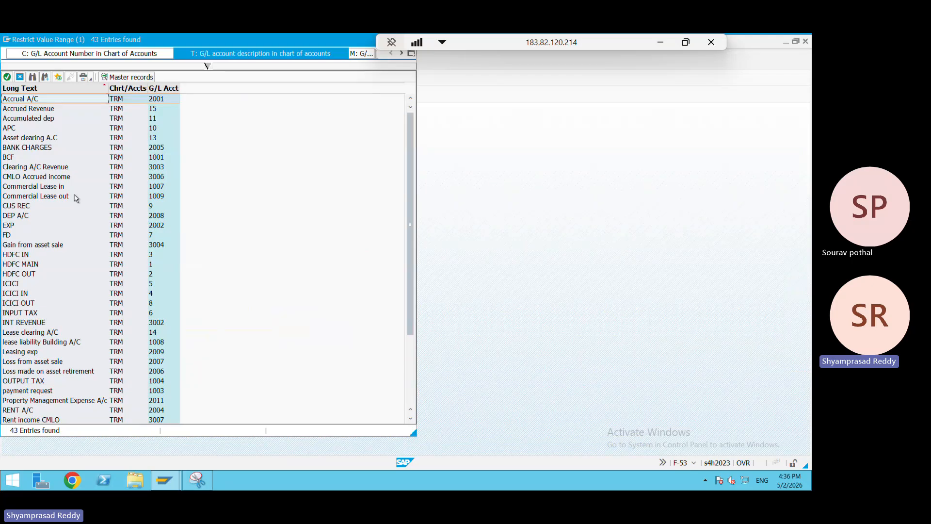
double_click(26, 274)
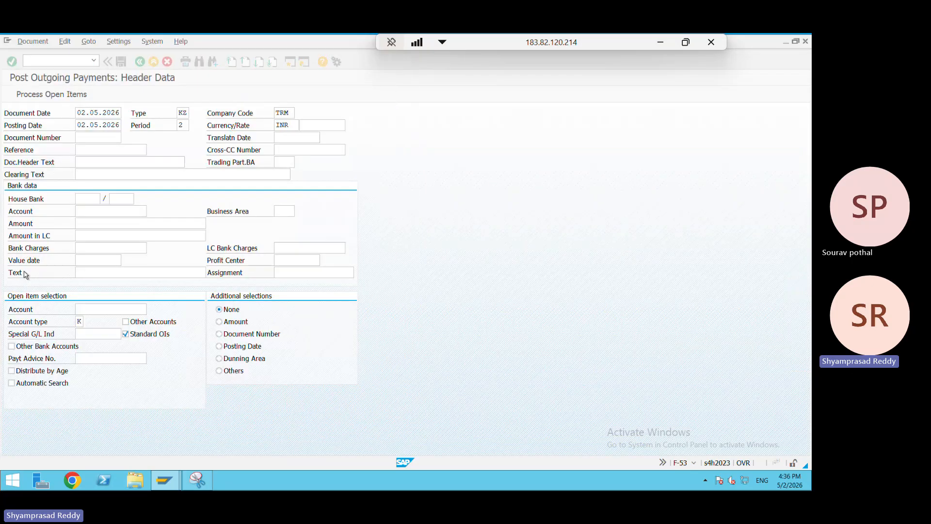
left_click(116, 309)
type("100000511")
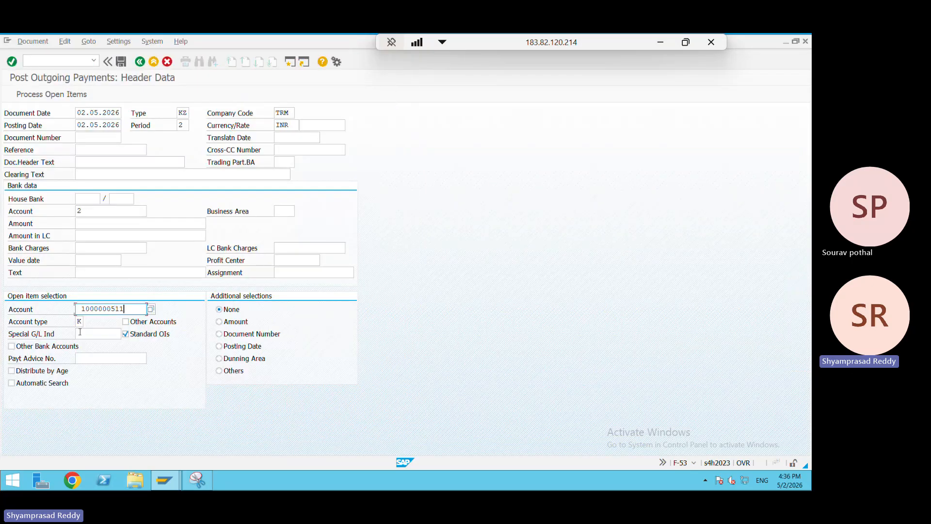
key("Return")
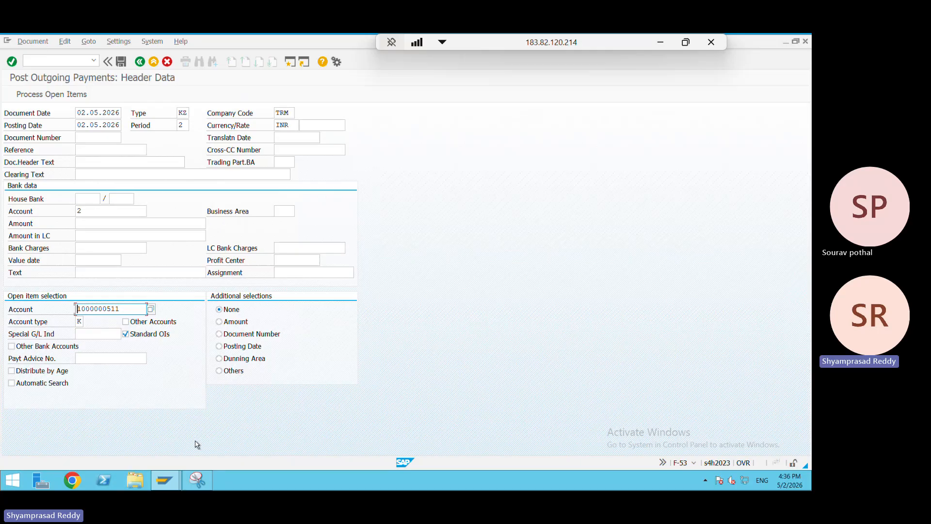
Step: Capture a full-screen snip of the Post Outgoing Payments header data
left_click(197, 480)
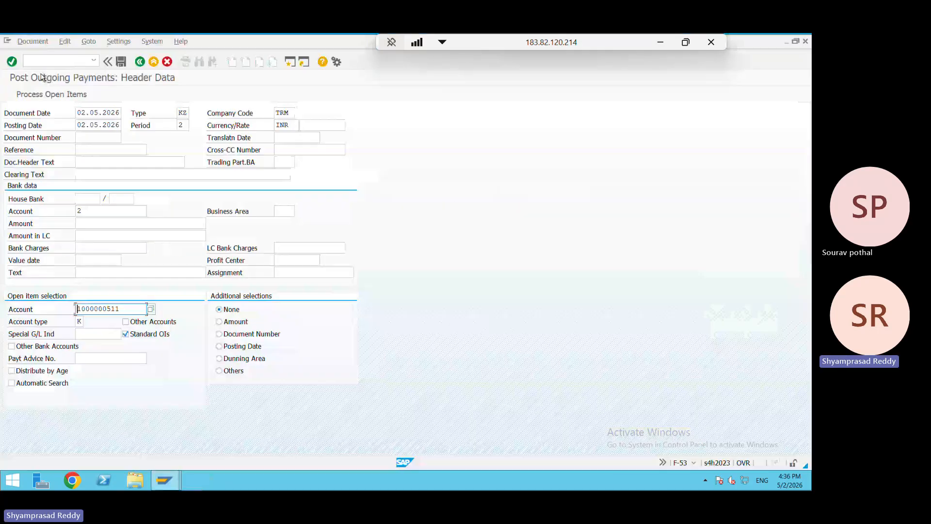
left_click(385, 140)
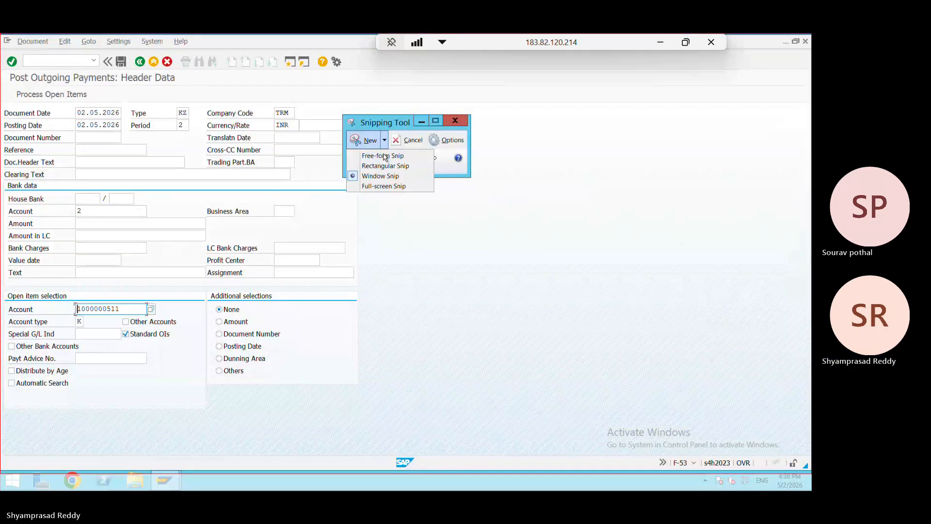
left_click(397, 187)
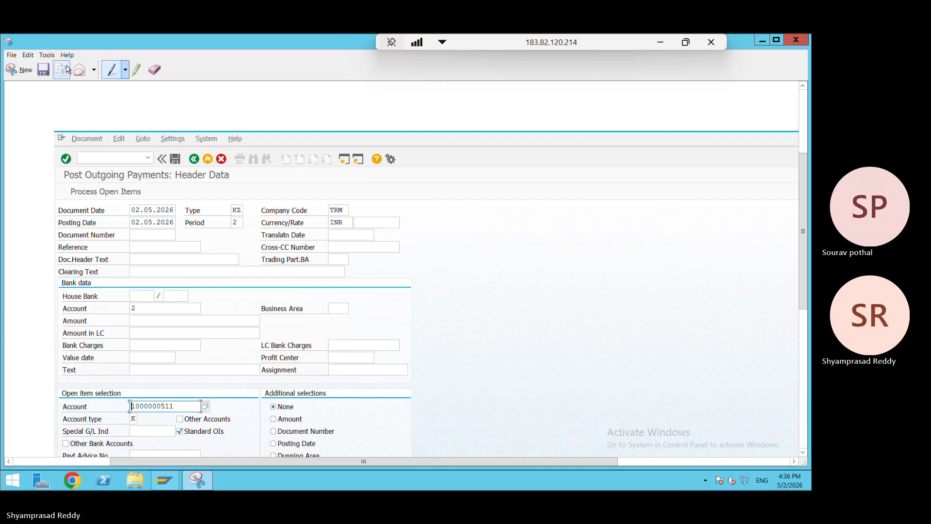
Step: Switch to the Google Sheets document and enter the heading "Clear vendor invoice Tcode:F-53" in cell A706
left_click(660, 42)
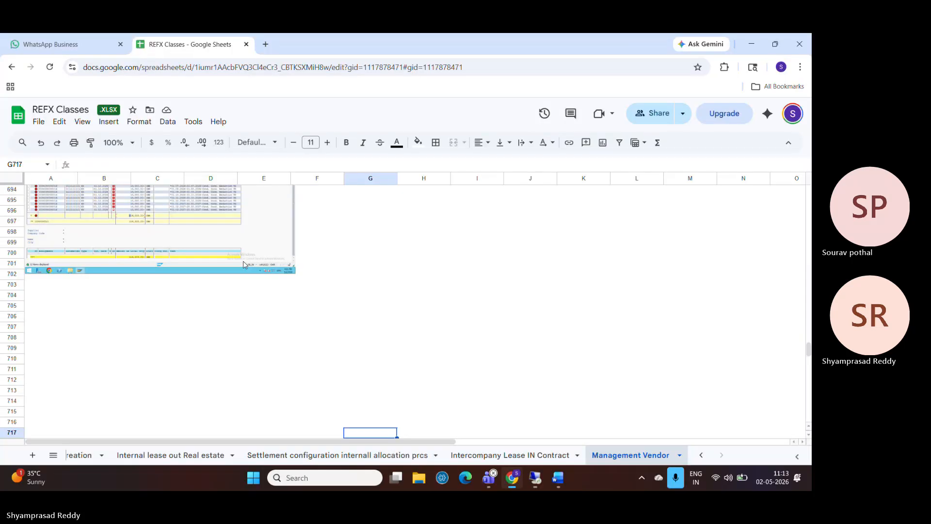
left_click(36, 298)
left_click(47, 318)
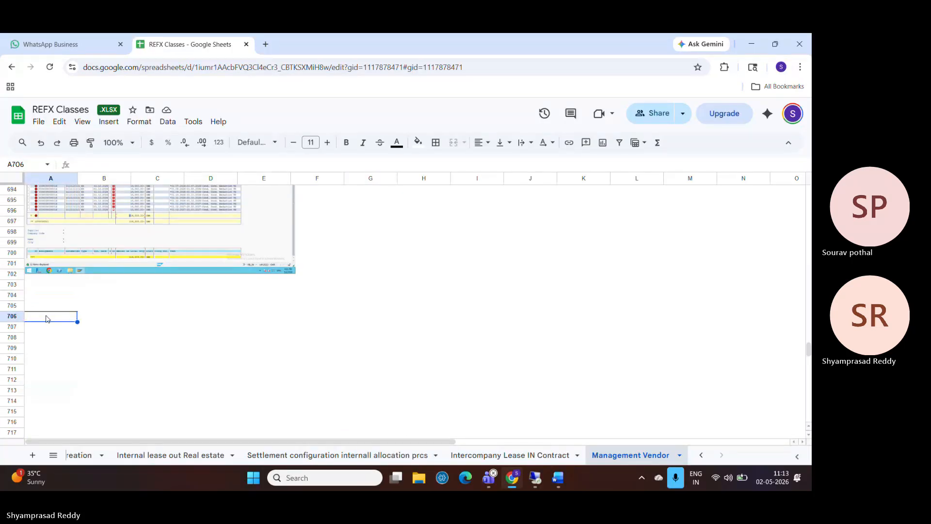
type("Clear bend")
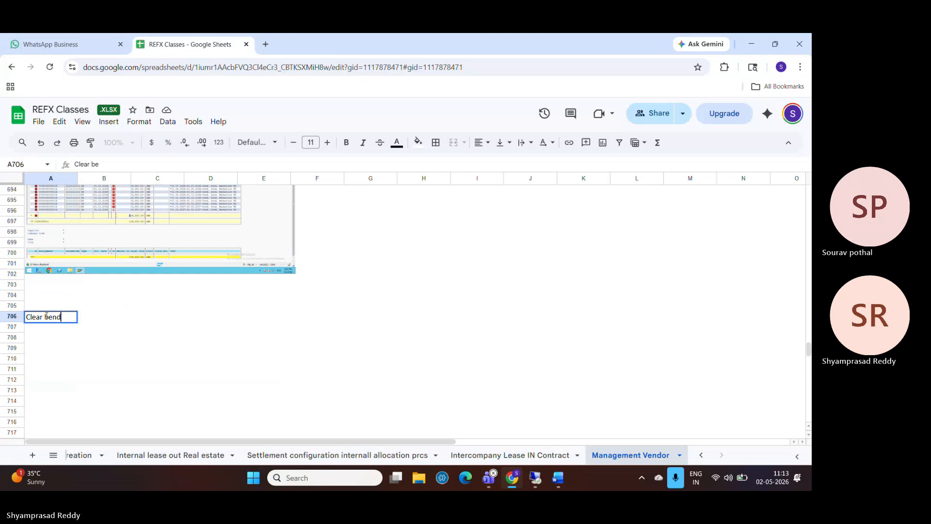
key("BackSpace")
key("BackSpace")
key("BackSpace")
key("BackSpace")
type("venmd")
key("BackSpace")
key("BackSpace")
type("dor invoice Tcode\":")
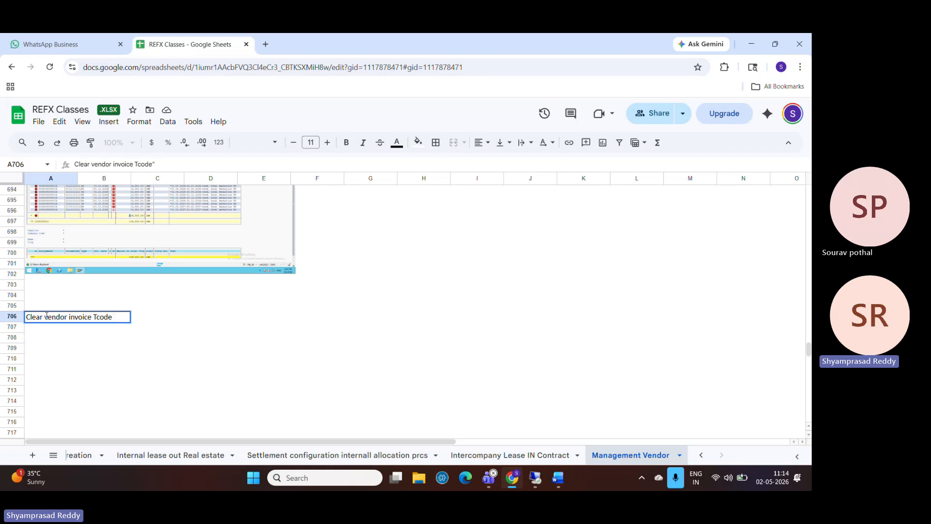
type("F-53")
left_click(55, 327)
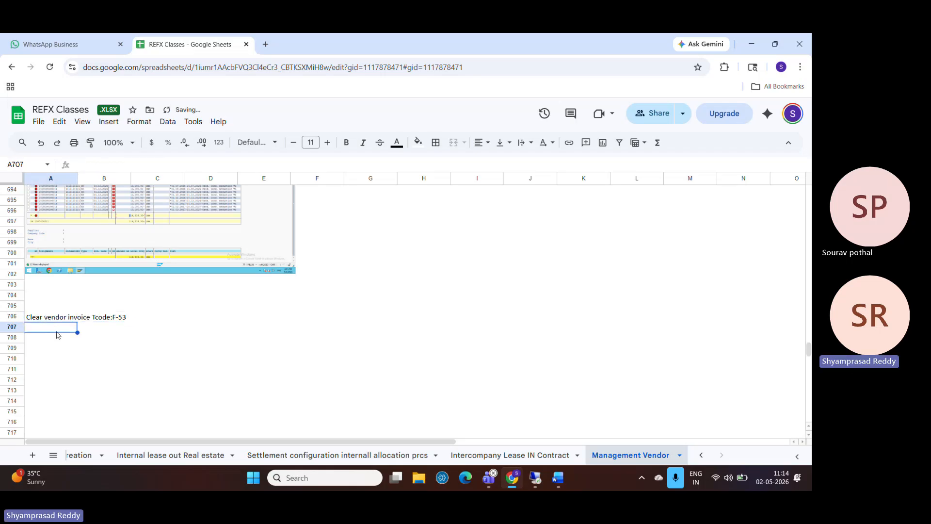
Step: Paste the payment header screenshot at cell A708, below the F-53 heading
left_click(61, 342)
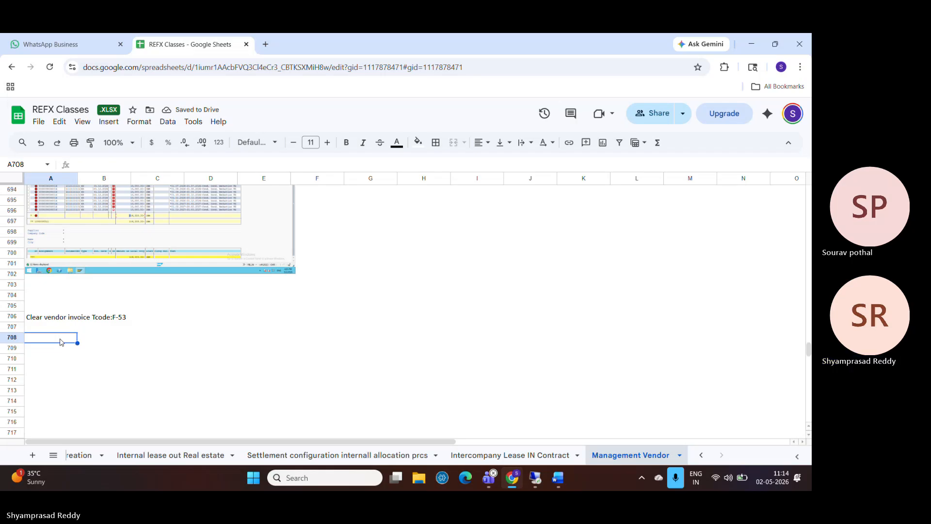
key("ctrl+v")
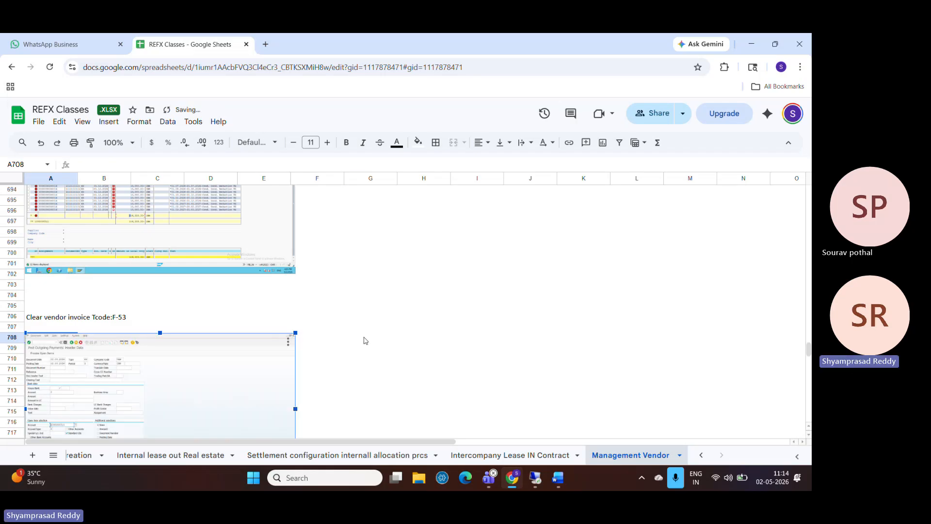
left_click(365, 345)
key("Down")
key("Down")
key("Down")
key("Down")
key("Down")
key("Down")
key("Down")
key("Down")
key("Down")
key("Down")
key("Down")
key("Down")
key("Down")
key("Down")
key("Down")
key("Down")
key("Down")
key("Down")
key("Down")
key("Down")
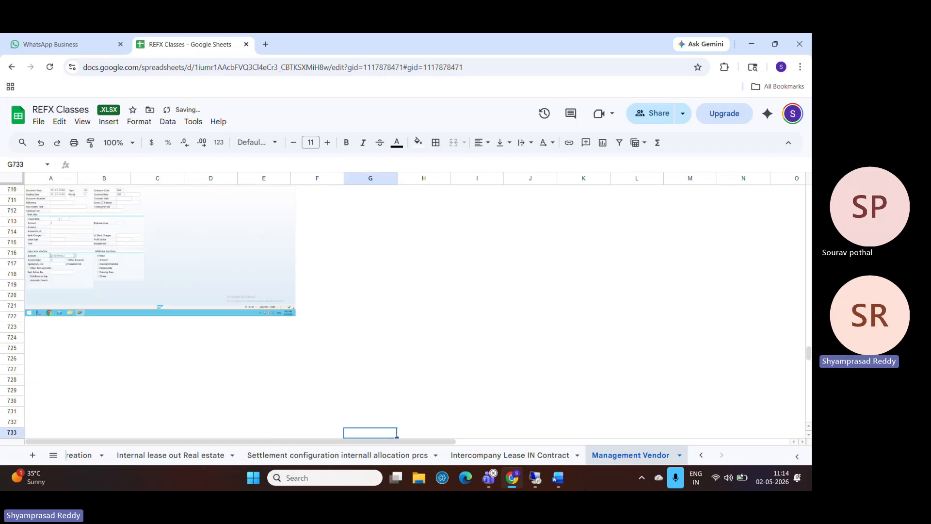
Step: Return to the SAP Post Outgoing Payments session, set the value date to 02.05.2027 and process the supplier's open items
left_click(548, 484)
left_click(538, 482)
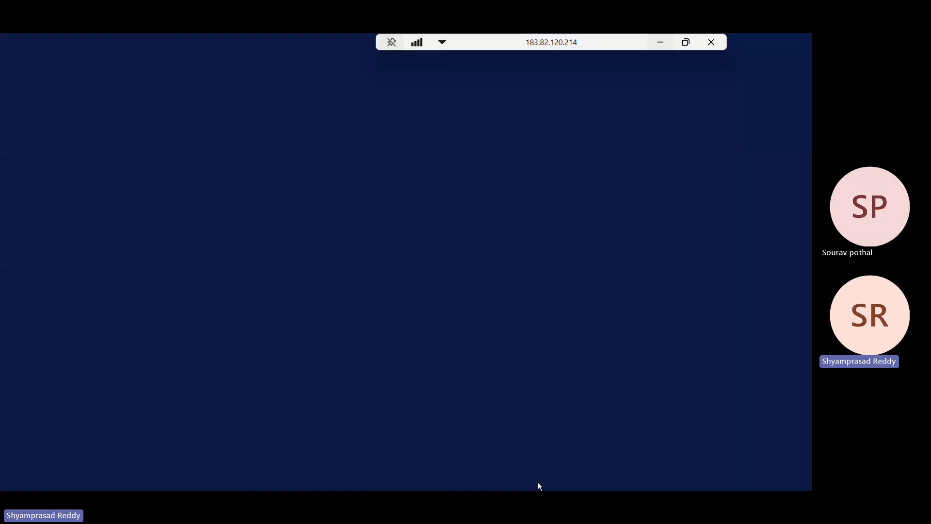
mouse_move(165, 480)
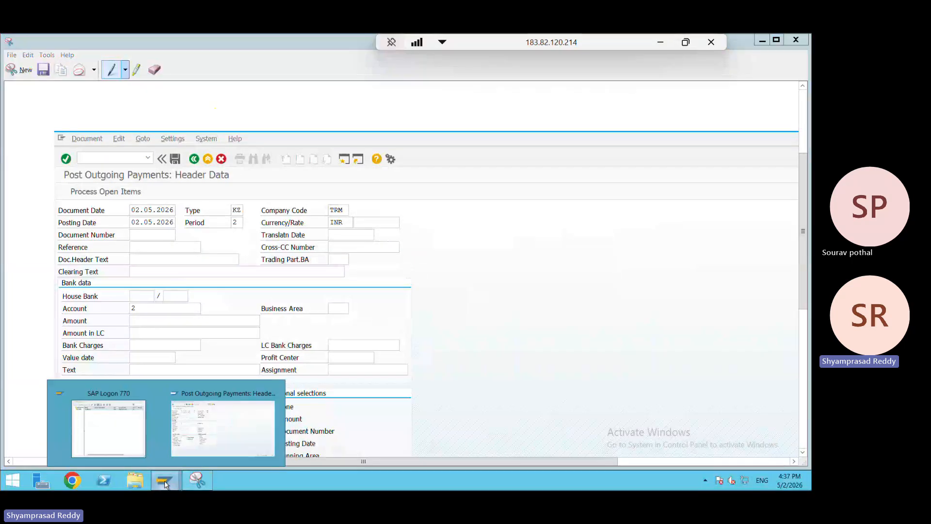
left_click(227, 426)
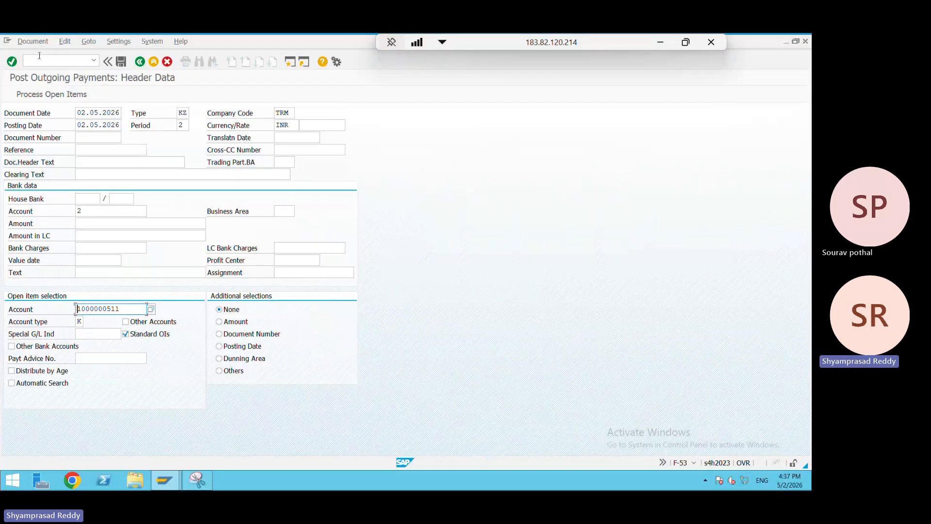
left_click(29, 96)
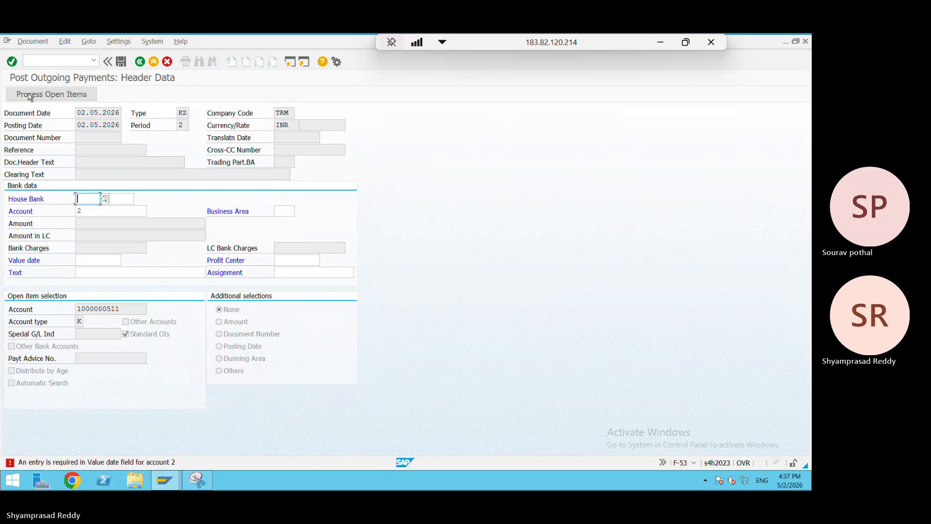
left_click(91, 253)
left_click(91, 259)
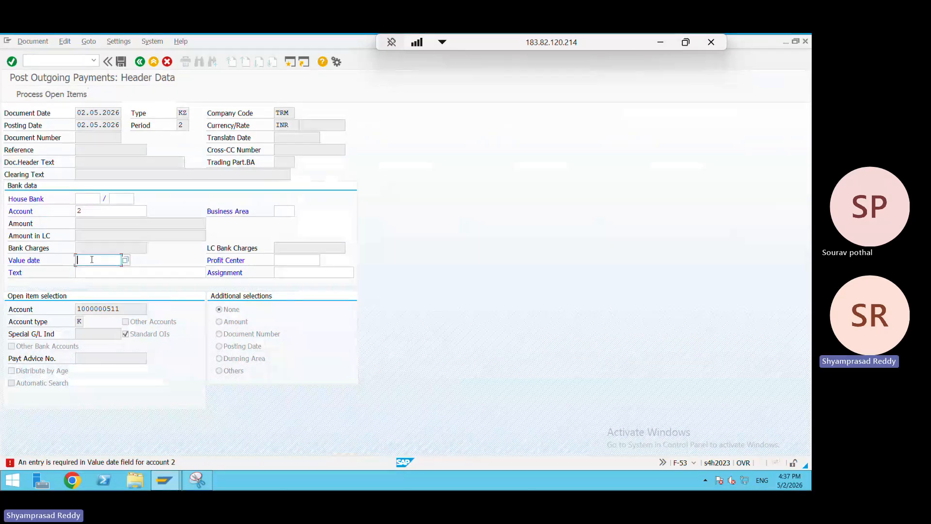
type("0")
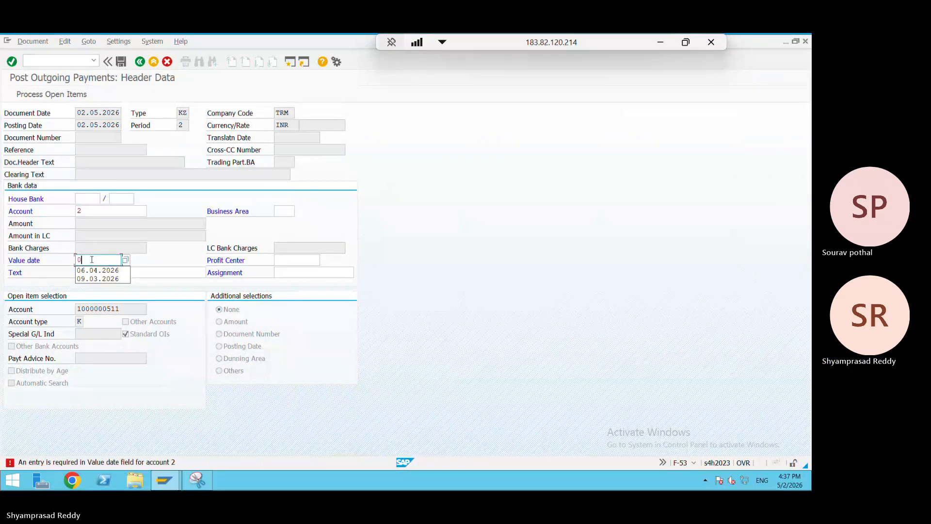
type("2.05.2027")
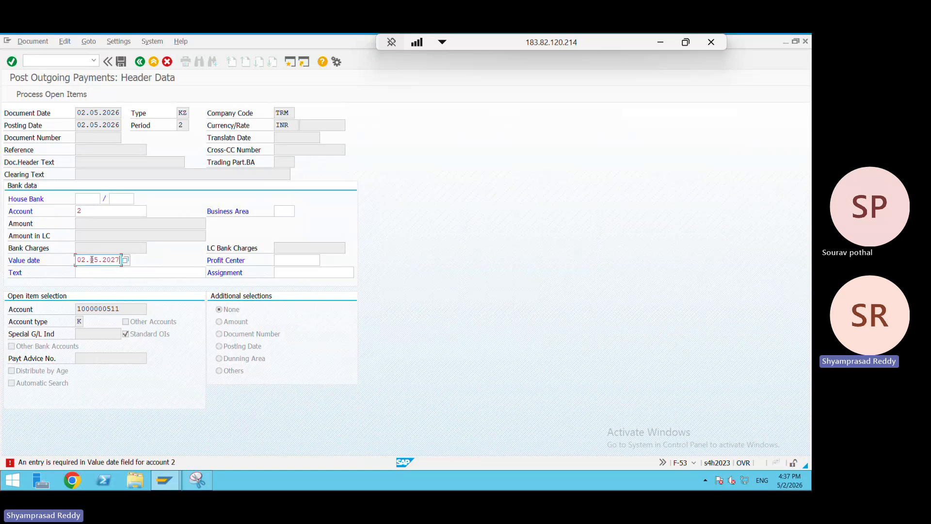
key("Return")
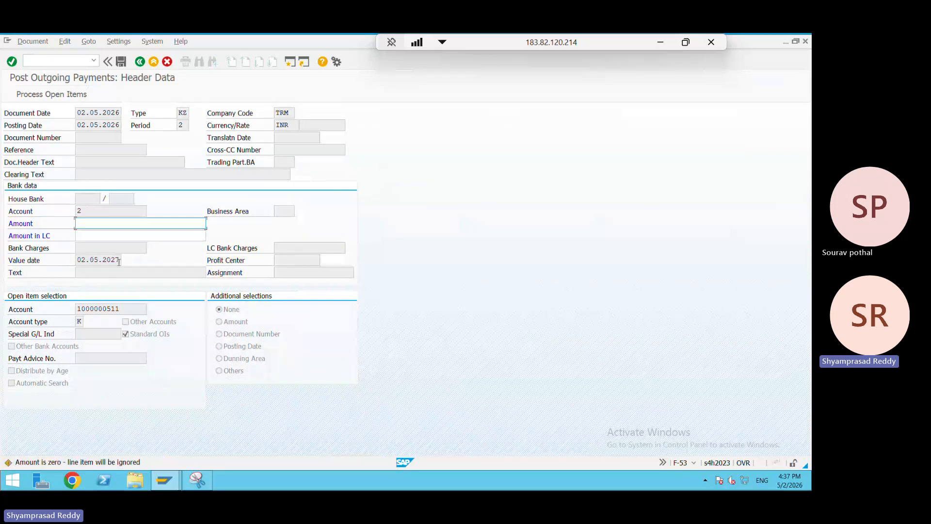
key("shift+F4")
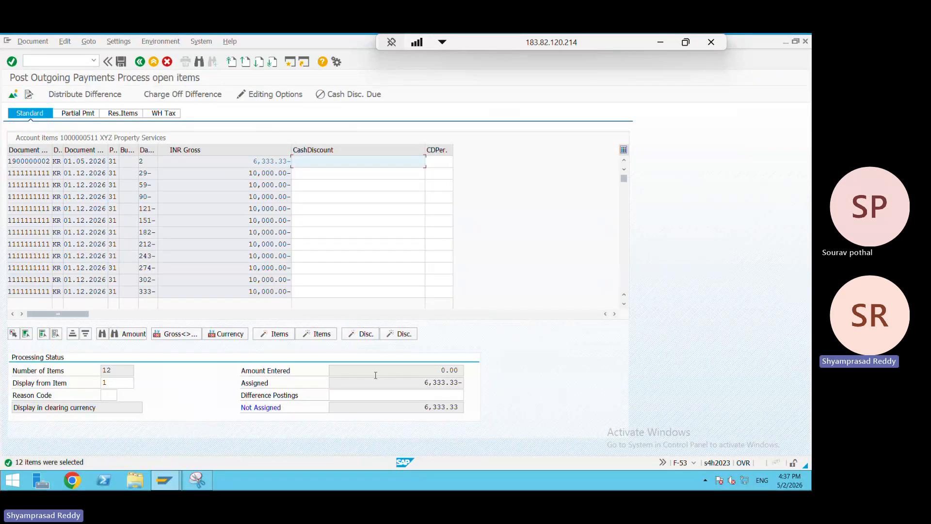
Step: Select and activate all of the supplier's open items, and copy the not assigned amount
left_click(45, 335)
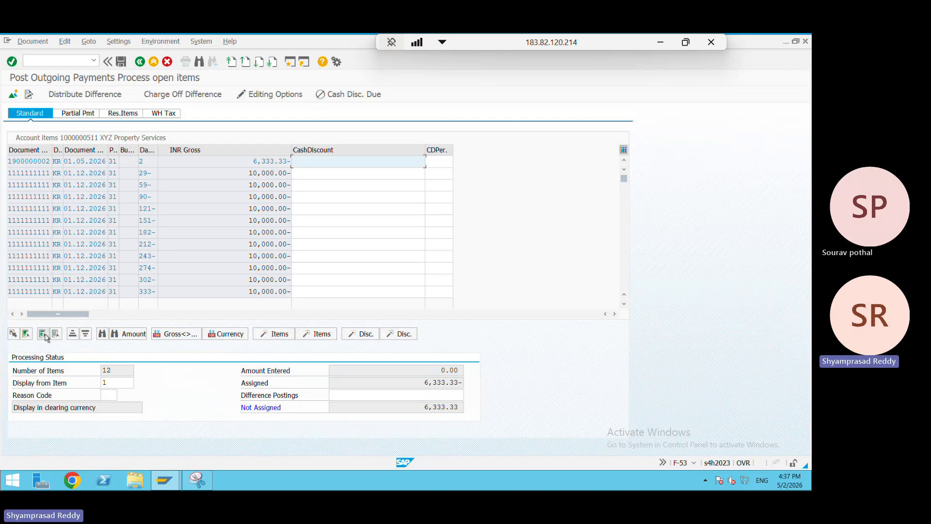
left_click(276, 334)
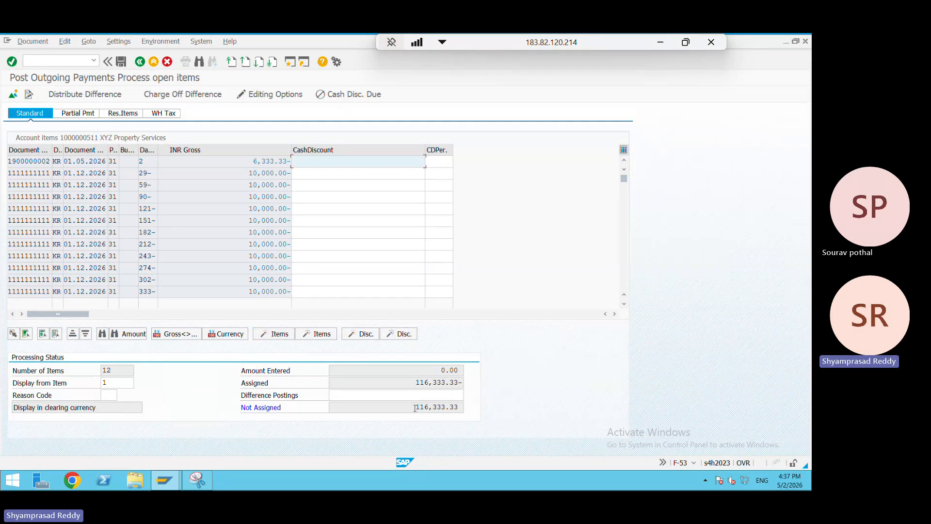
double_click(436, 407)
key("ctrl+c")
left_click(480, 402)
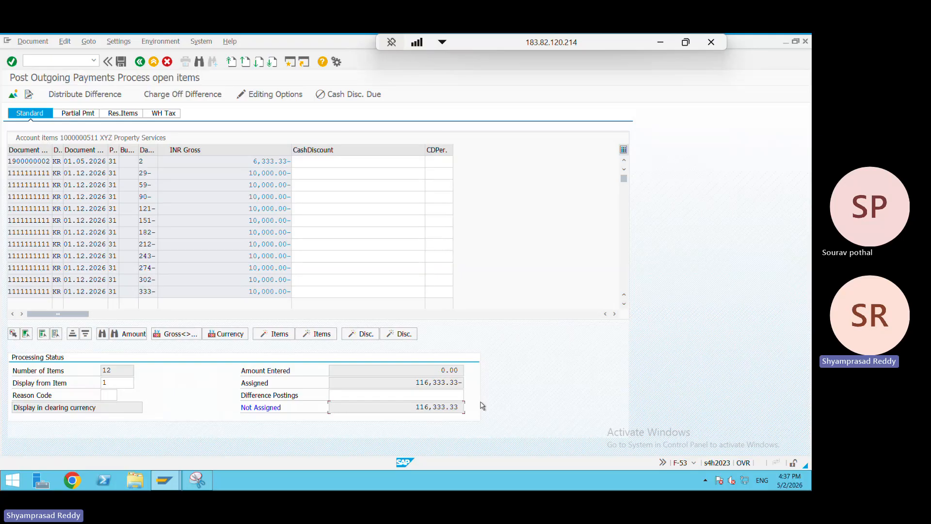
Step: Charge off the difference to a new line item with posting key 50 and the HDFC OUT account from chart of accounts TRM
left_click(191, 101)
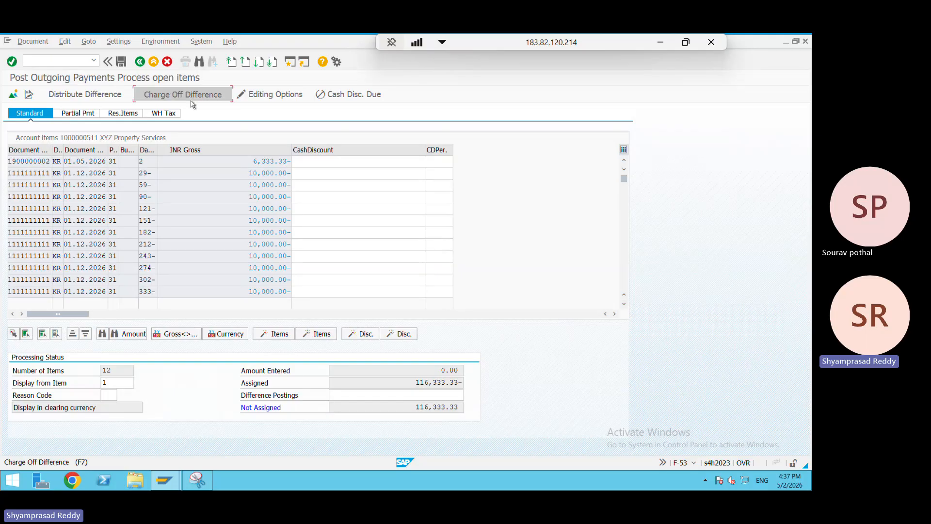
type("4")
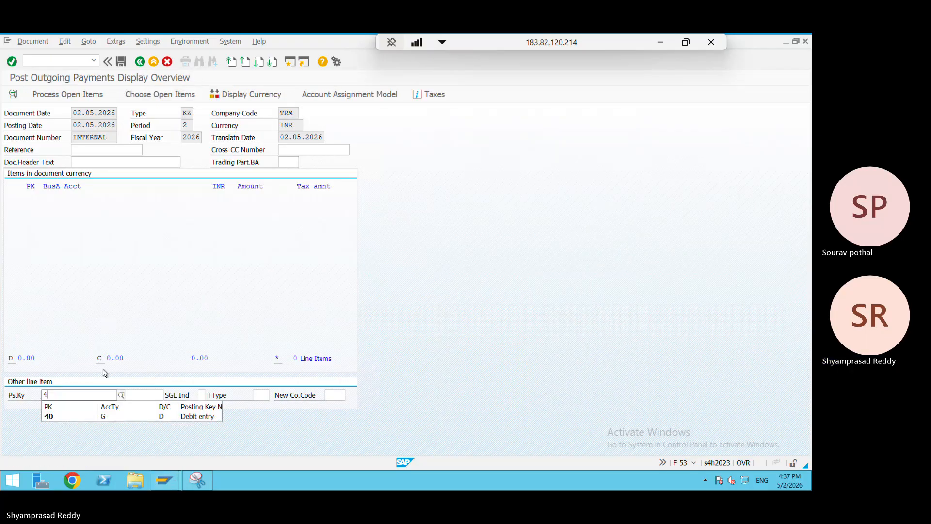
key("BackSpace")
type("50")
left_click(148, 397)
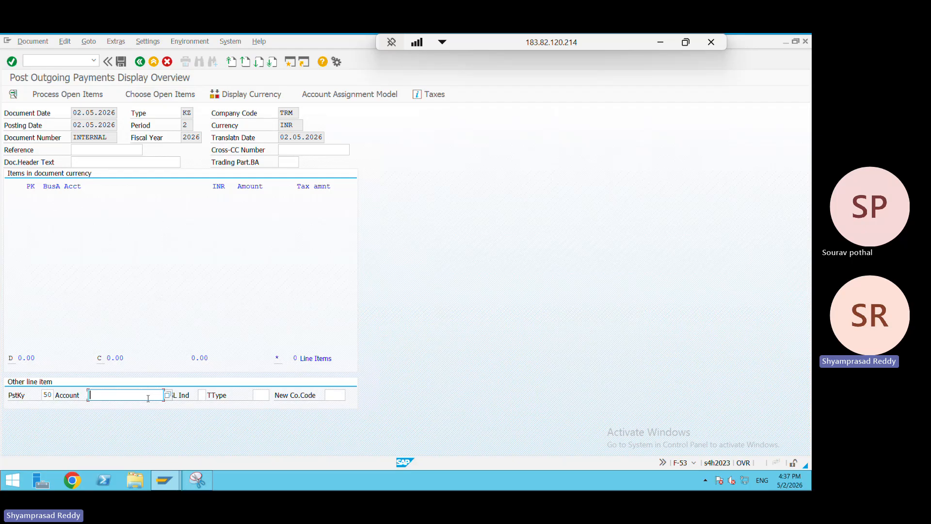
key("F4")
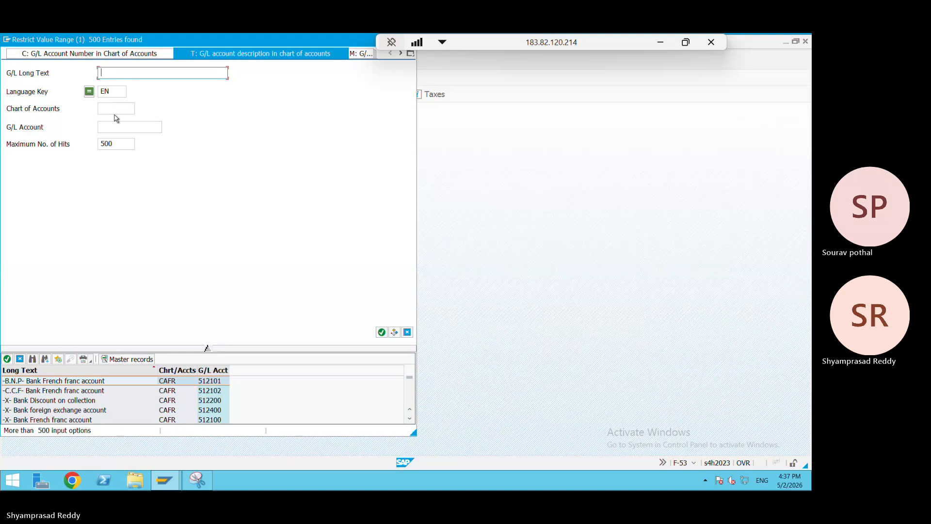
left_click(118, 111)
type("TRM")
key("Return")
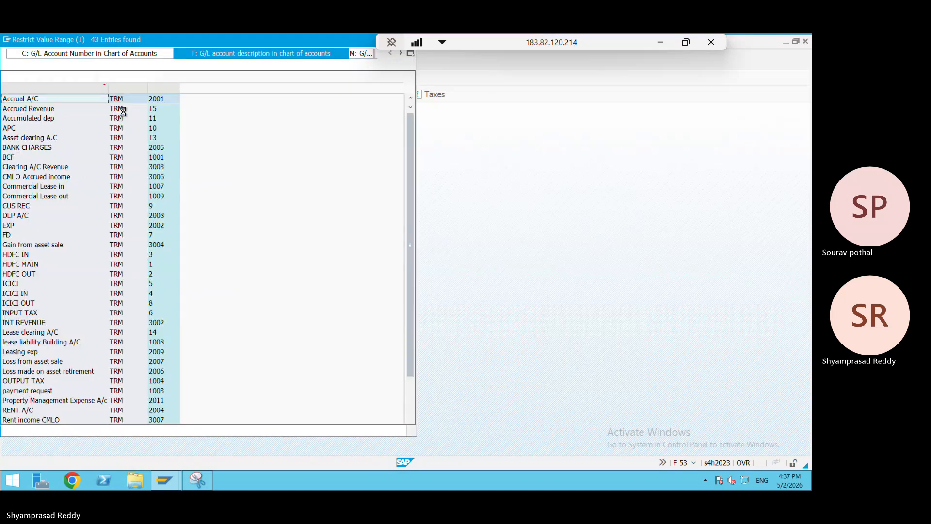
double_click(44, 274)
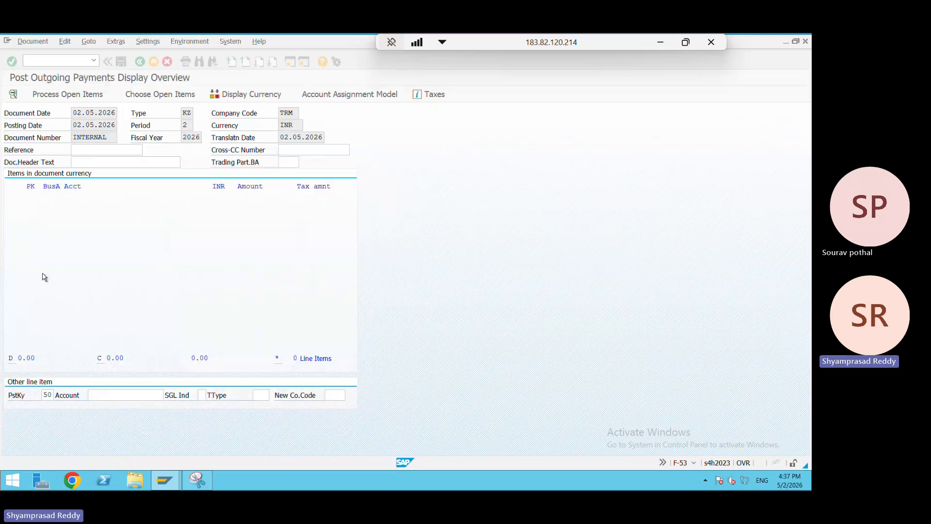
key("Return")
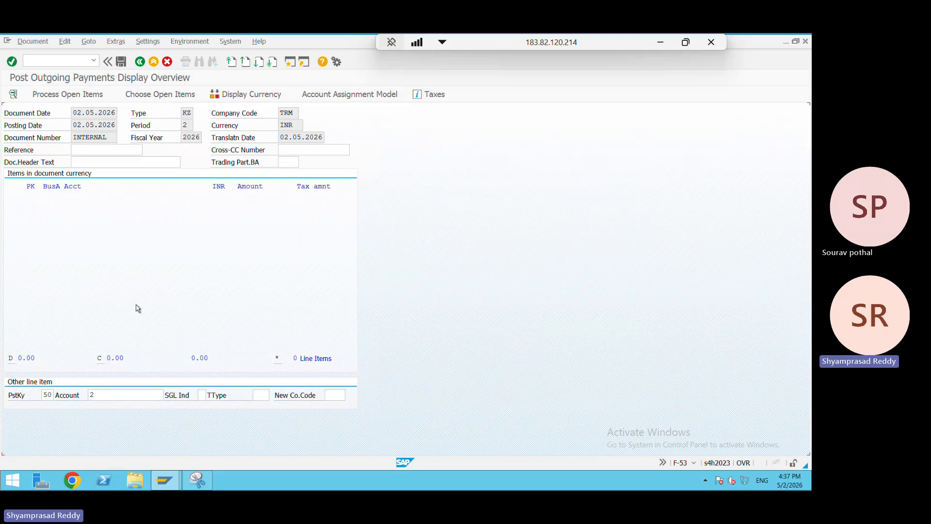
Step: Enter the copied amount 116,333.33 and value date 02.05.2026 for the HDFC OUT credit item
key("ctrl+v")
key("Tab")
key("Tab")
key("Down")
key("Down")
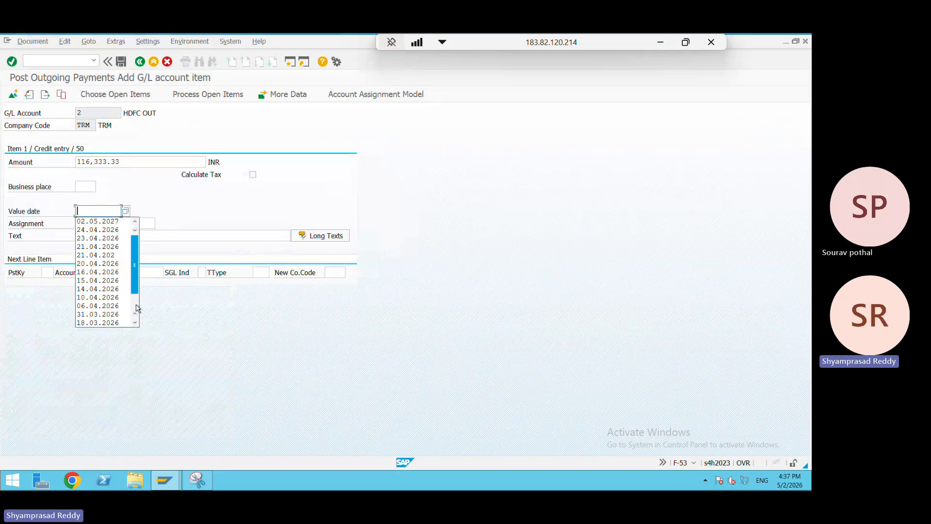
type("02.05.2026")
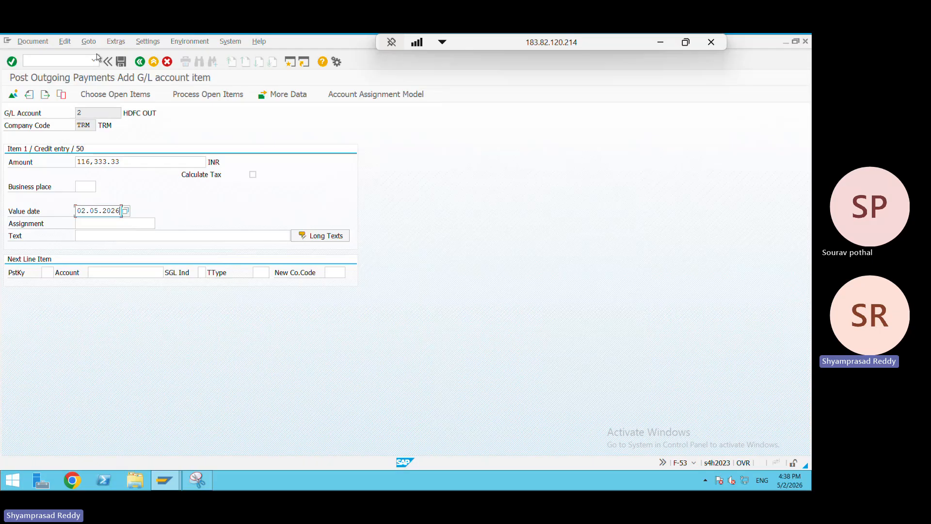
Step: Simulate the outgoing payment document
key("F10")
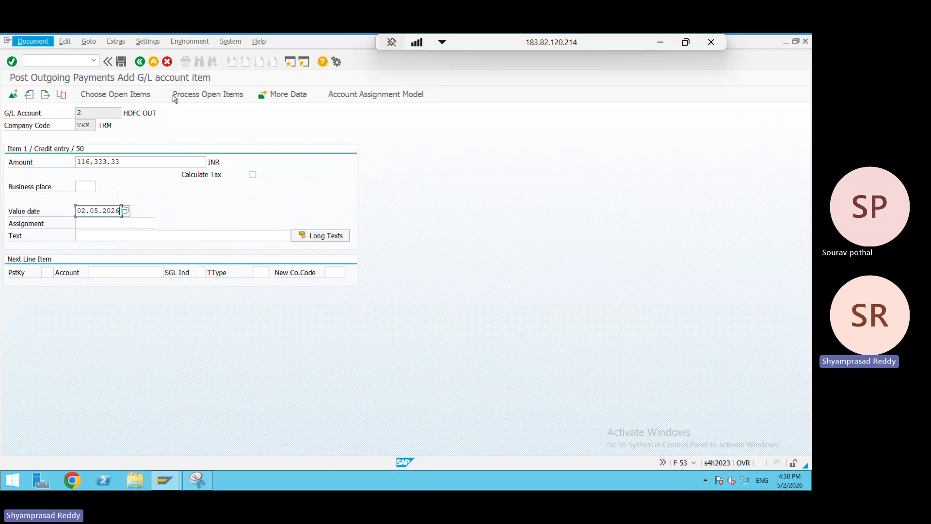
key("Down")
left_click(42, 84)
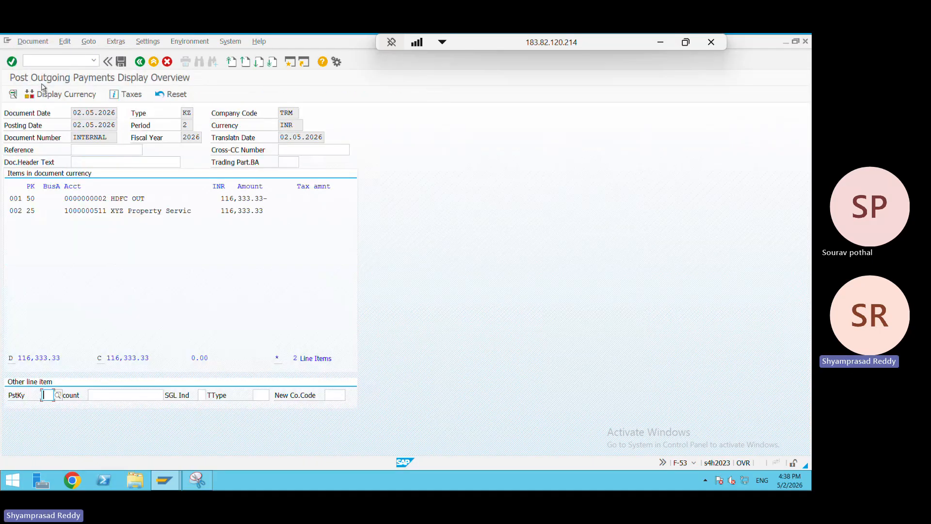
Step: Capture a full-screen snip of the simulated payment's display overview
left_click(197, 480)
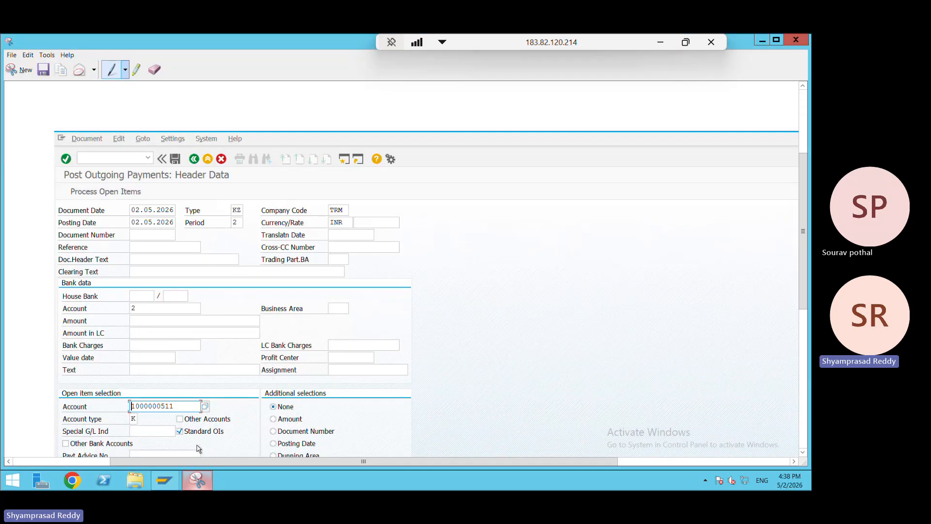
left_click(24, 71)
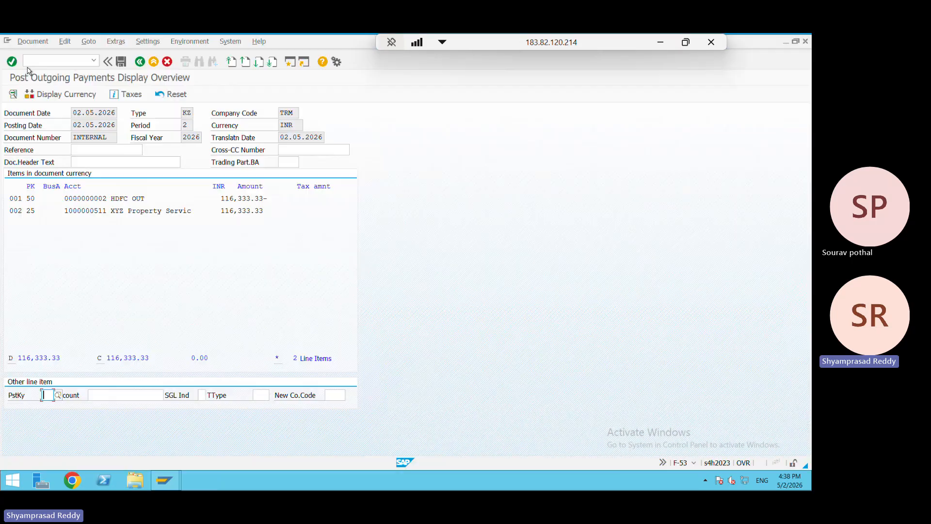
key("Escape")
left_click(384, 140)
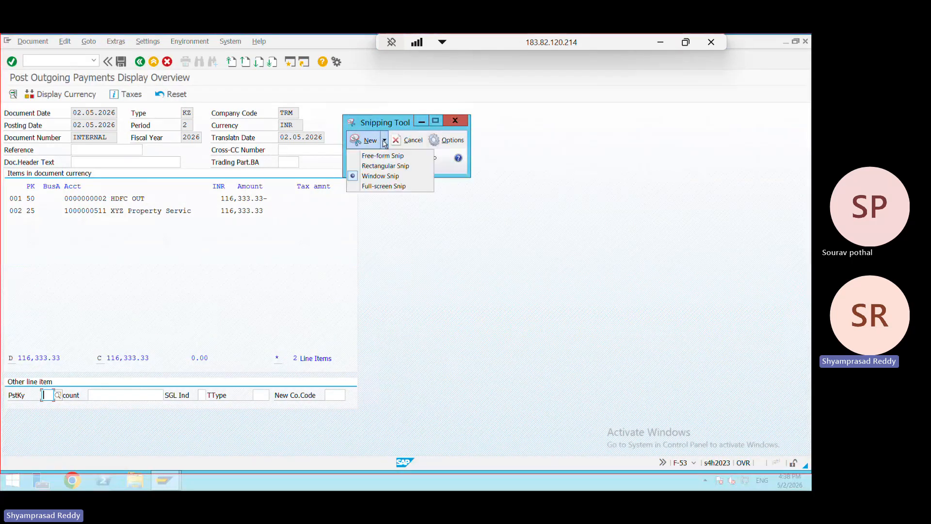
left_click(389, 186)
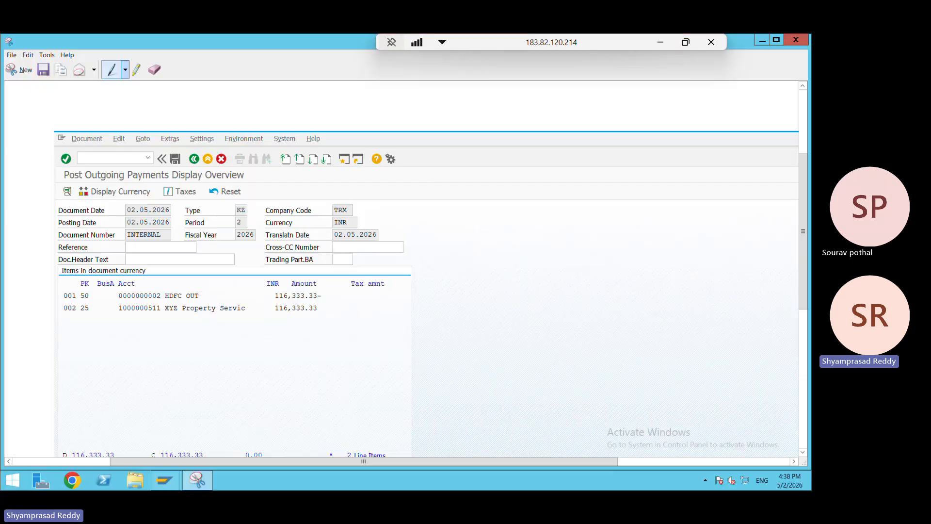
Step: Copy the simulated payment snip and paste it into the Management Vendor sheet at cell A724 below the previous screenshot
left_click(71, 72)
left_click(511, 225)
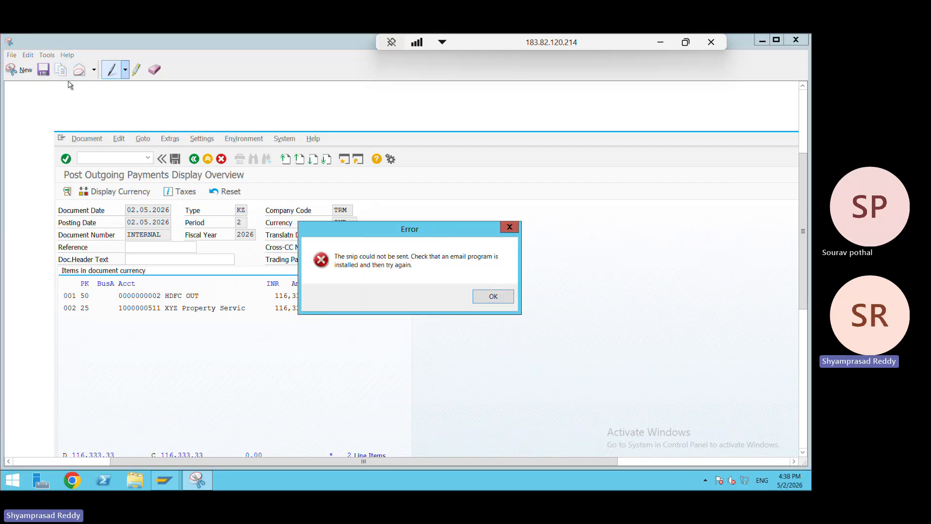
left_click(508, 227)
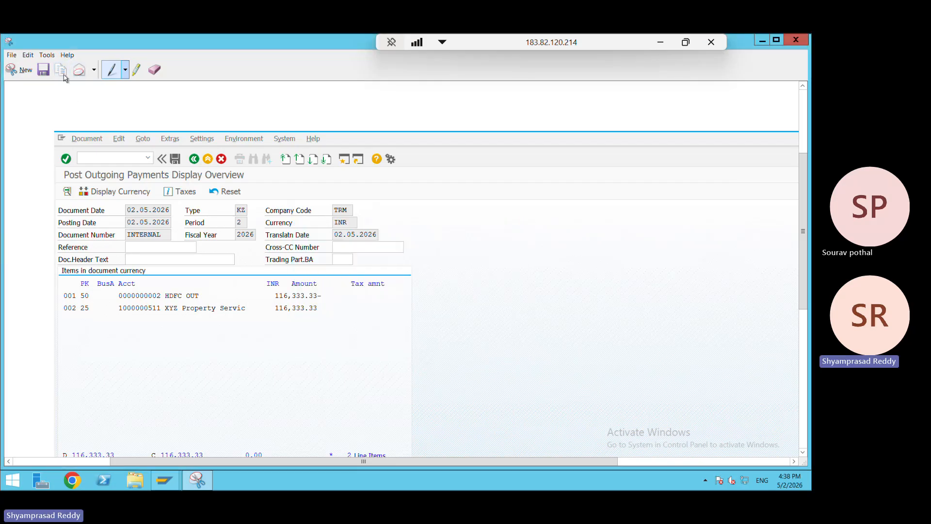
left_click(660, 42)
left_click(513, 479)
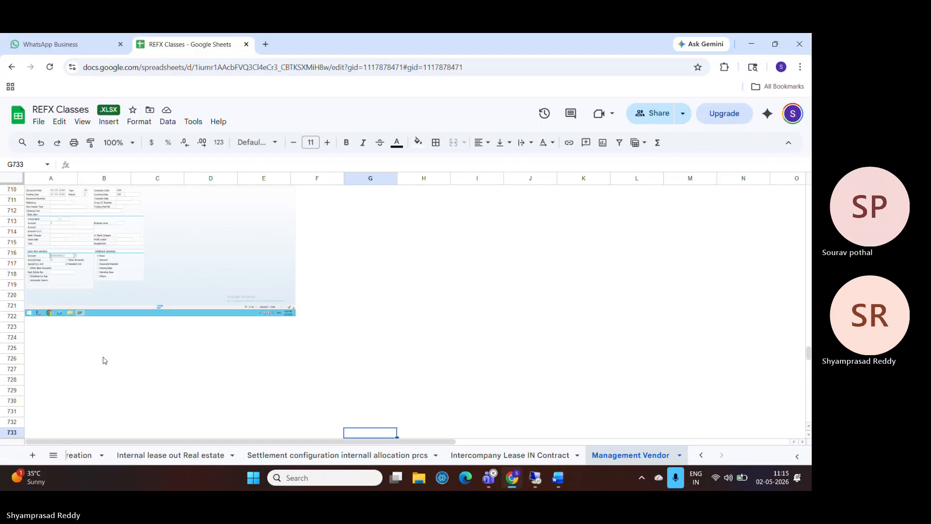
left_click(33, 334)
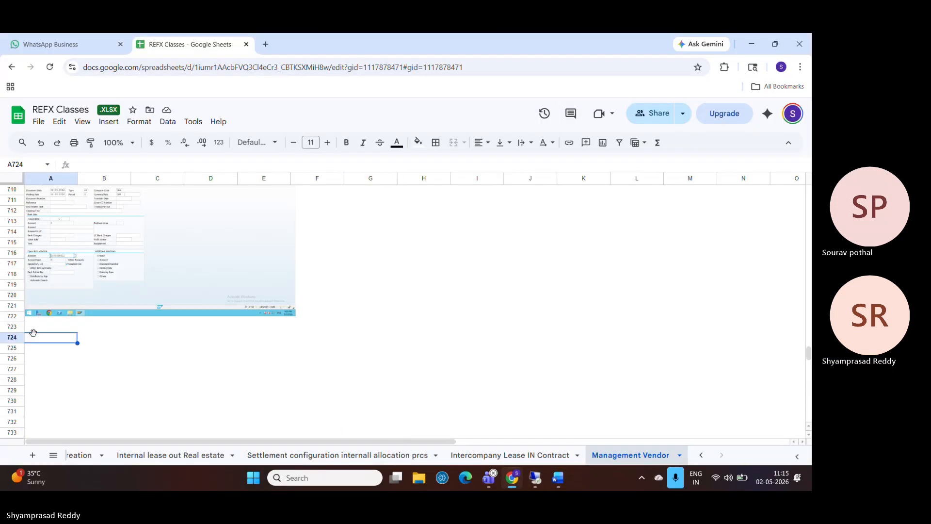
key("ctrl+v")
left_click(433, 382)
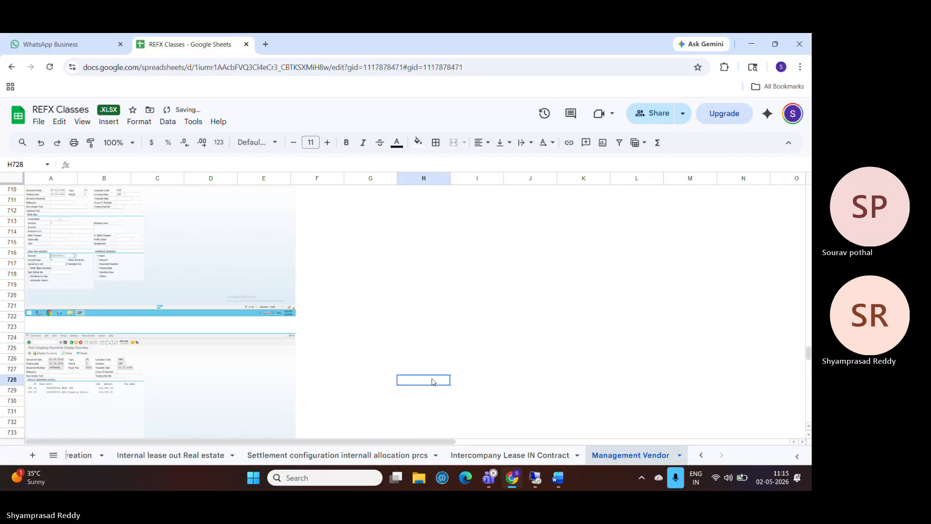
Step: Return to the simulated outgoing payment in SAP, post it, and display the posted document
left_click(536, 478)
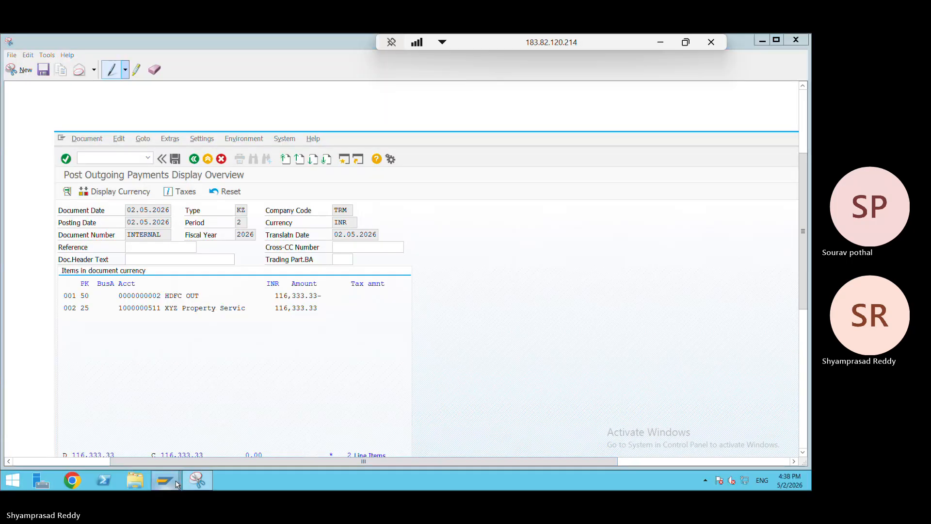
mouse_move(177, 484)
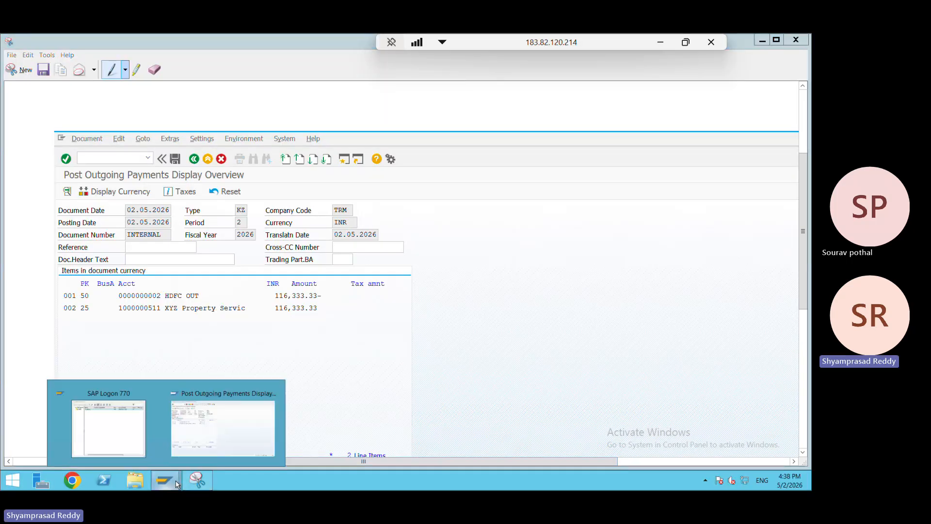
left_click(184, 446)
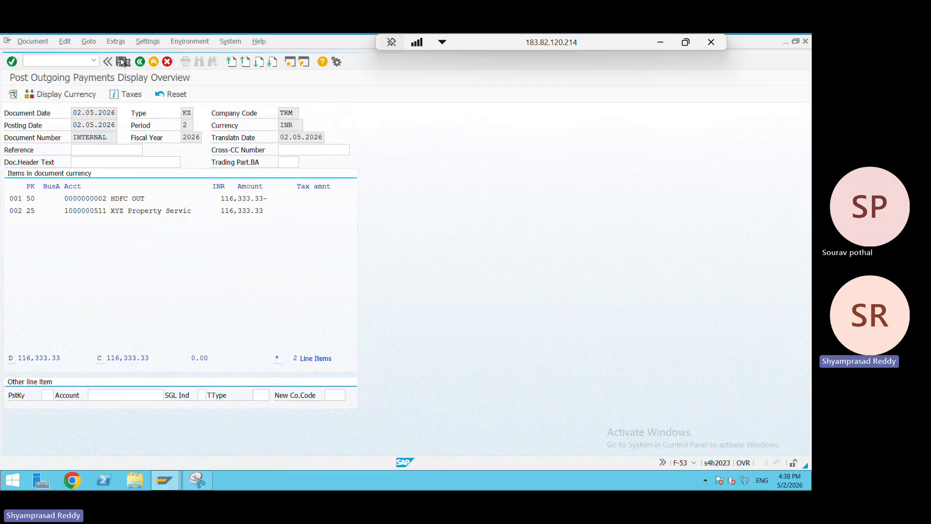
left_click(123, 62)
left_click(32, 41)
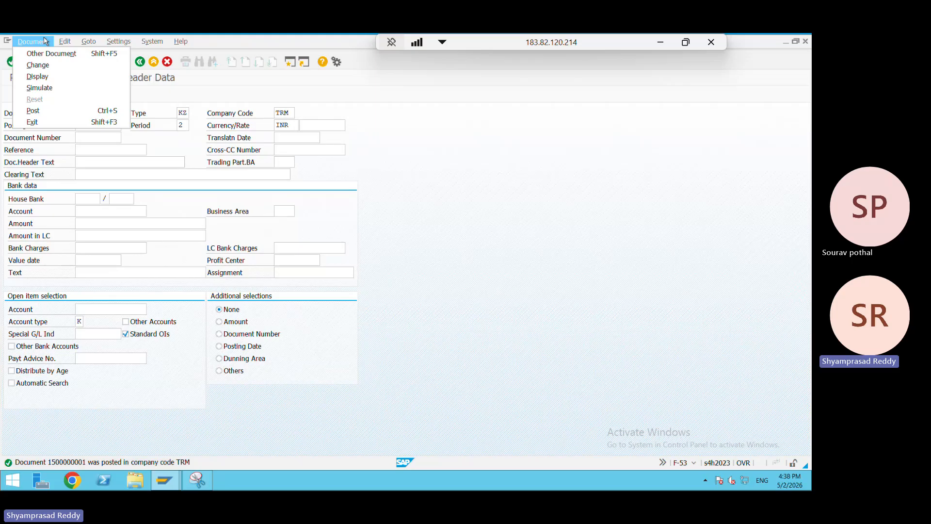
left_click(38, 77)
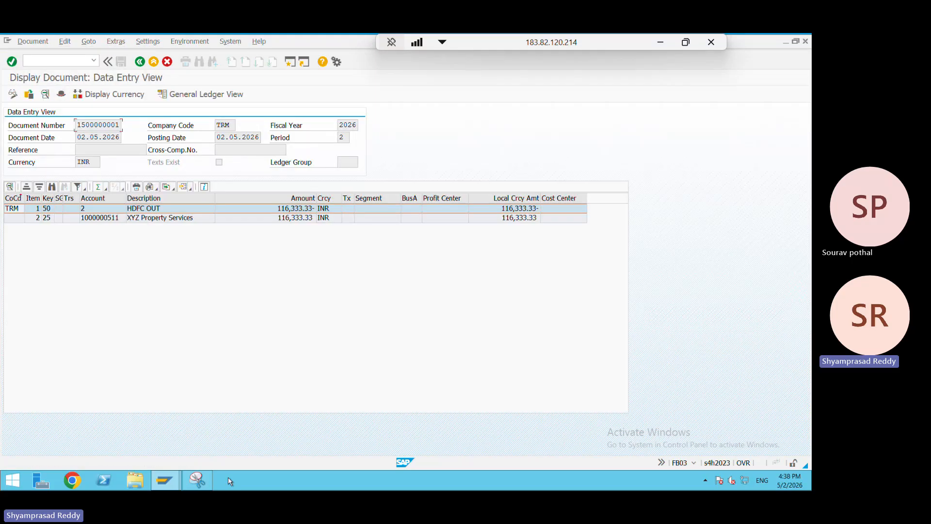
Step: Capture a full-screen snip of the posted payment document's data entry view
left_click(197, 481)
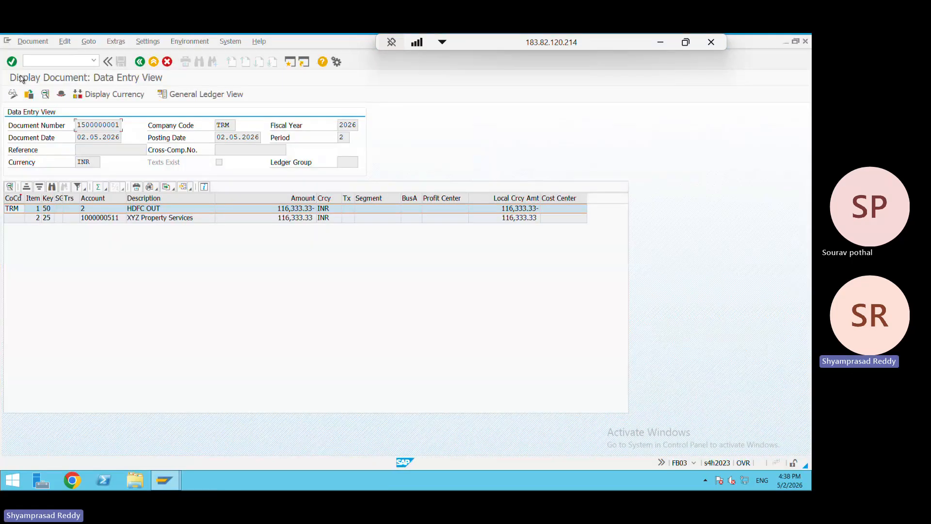
left_click(384, 140)
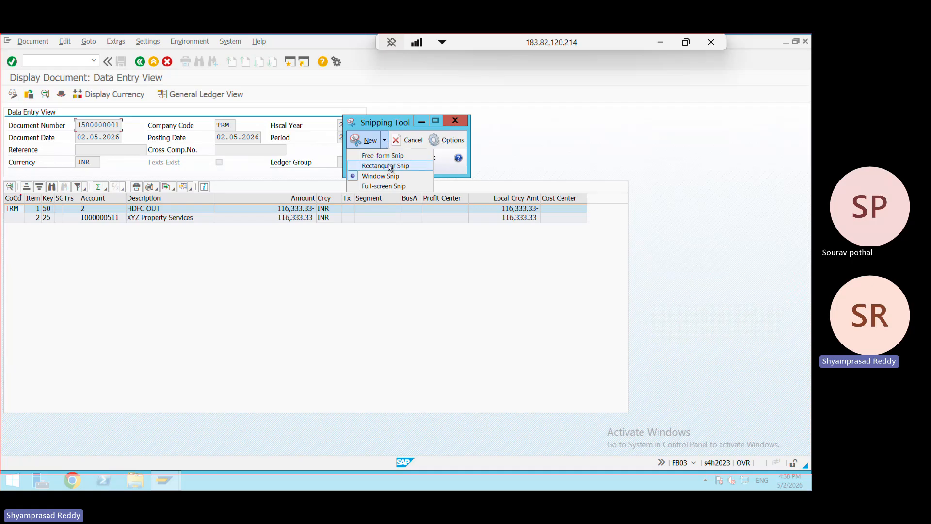
left_click(389, 187)
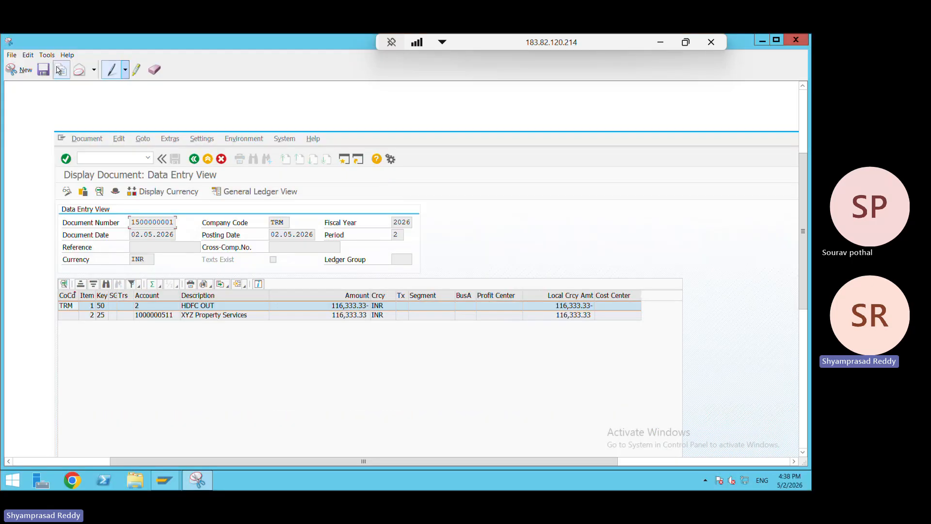
Step: Paste the posted document snip into the Management Vendor sheet at cell A740, below the simulation screenshot
left_click(659, 38)
key("Down")
key("Down")
key("Down")
key("Down")
key("Down")
key("Down")
key("Down")
key("Down")
key("Down")
key("Down")
key("Down")
key("Down")
key("Down")
key("Down")
key("Down")
key("Down")
key("Down")
key("Down")
key("Down")
key("Down")
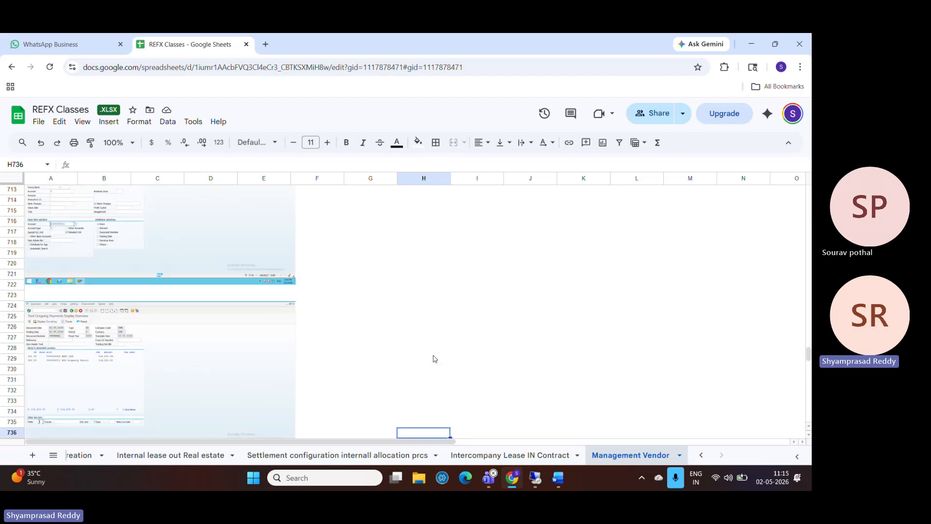
left_click(57, 315)
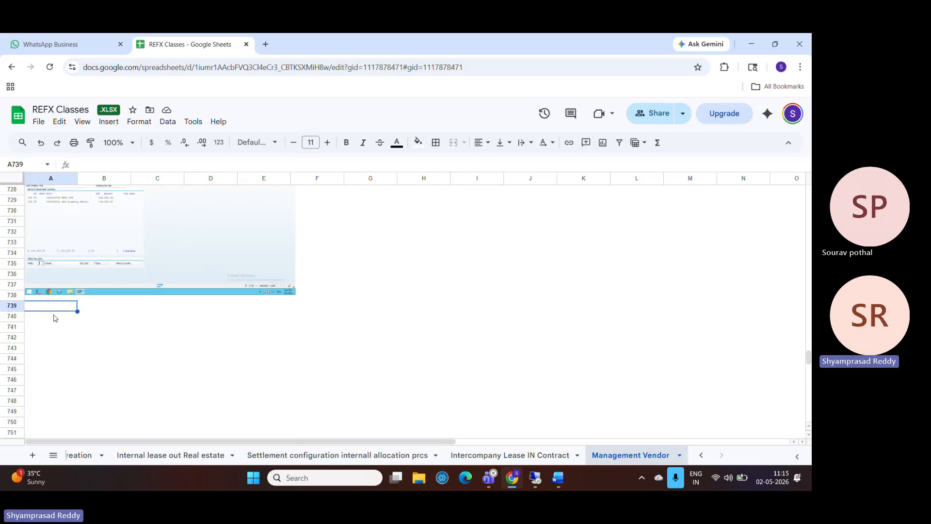
key("ctrl+v")
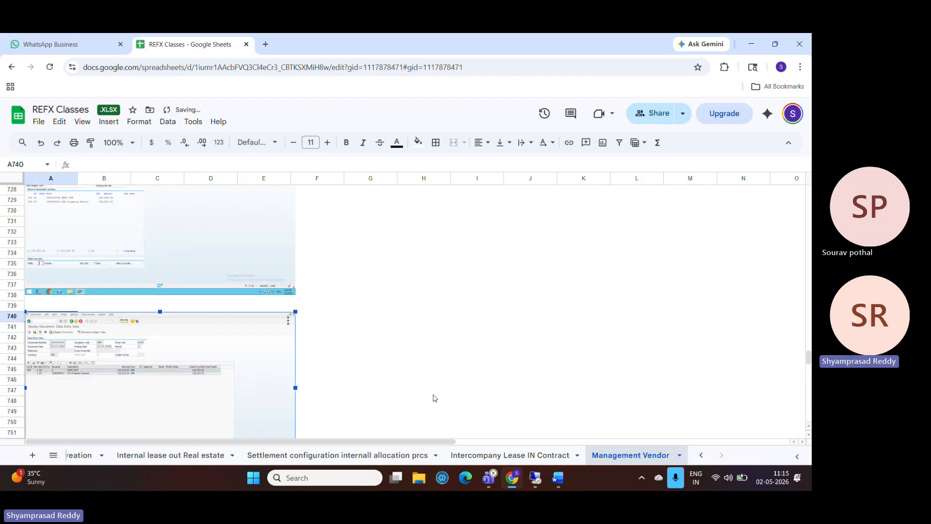
Step: Open the Management vendor Contract Word document from the REFX DATA folder in File Explorer
left_click(419, 479)
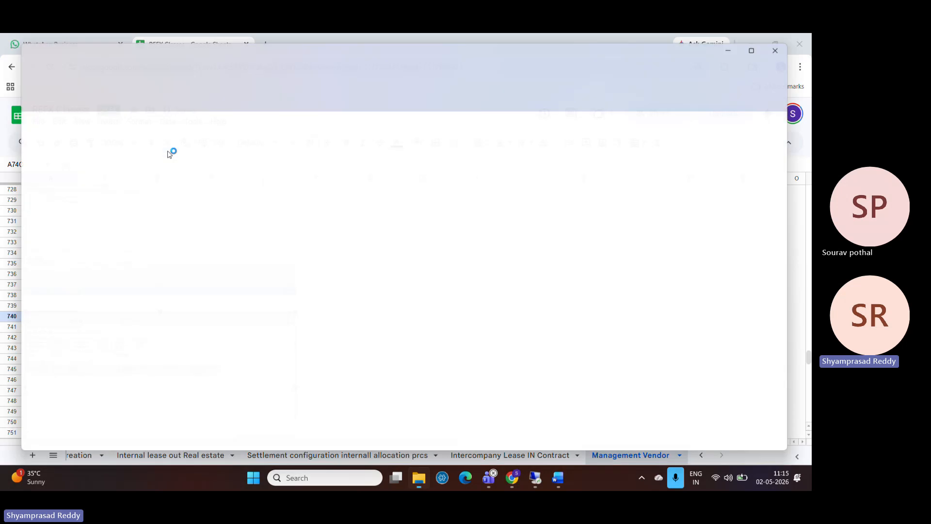
left_click(59, 200)
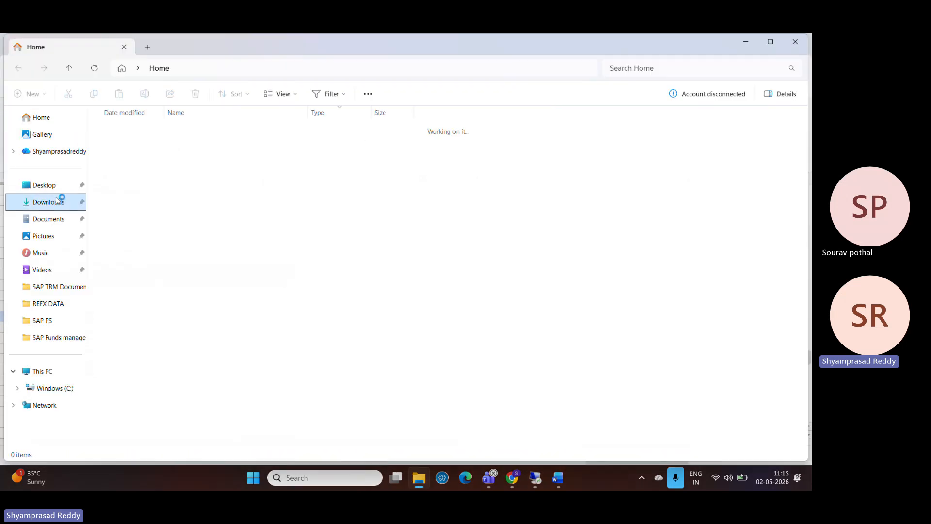
left_click(55, 306)
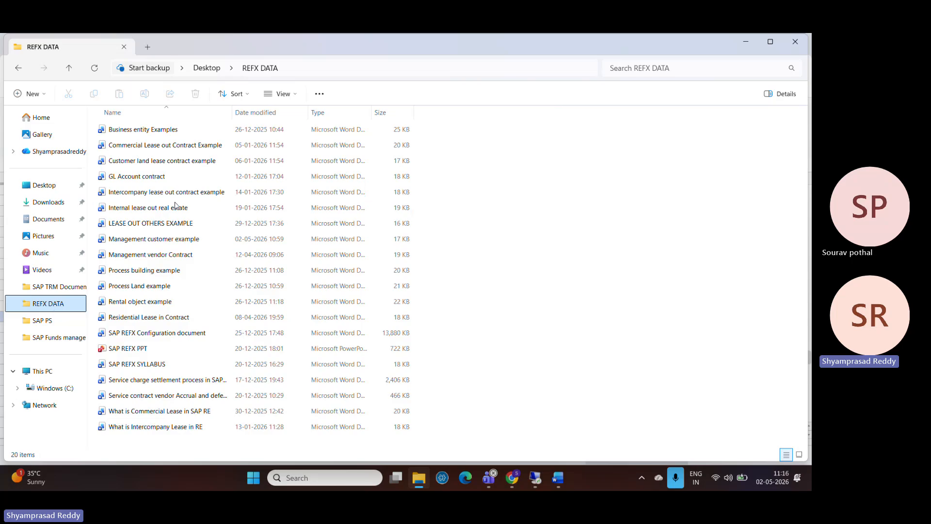
double_click(177, 256)
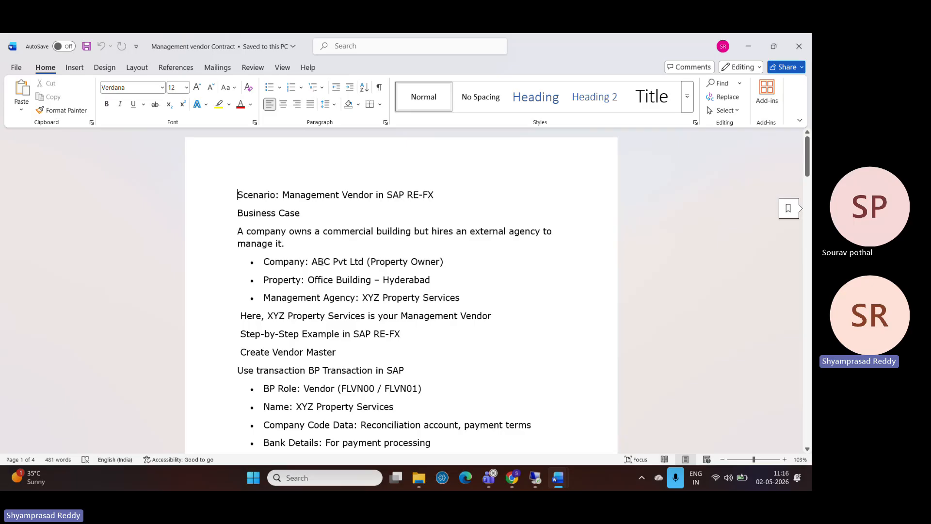
Step: Review the document's business case, vendor master creation and assignment of the management vendor to the building
key("Down")
key("Down")
key("Down")
key("Down")
key("Down")
key("Down")
key("Down")
key("Down")
key("Down")
key("Down")
key("Down")
key("Down")
key("Down")
key("Down")
key("Down")
key("Down")
key("Down")
key("Down")
key("Down")
key("Down")
key("Down")
key("Down")
key("Down")
key("Down")
key("Down")
key("Down")
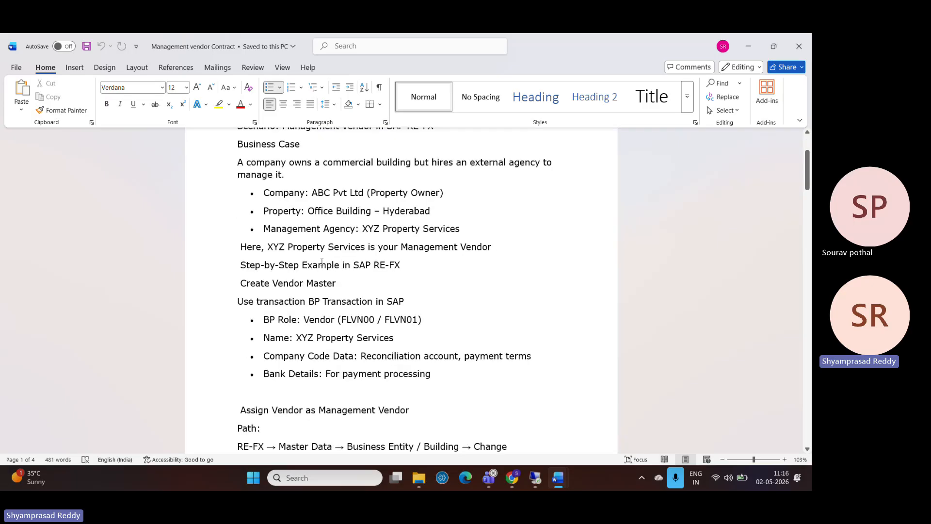
key("Up")
key("Up")
key("Up")
key("Up")
key("Up")
key("Up")
key("Up")
key("Up")
key("Up")
key("Up")
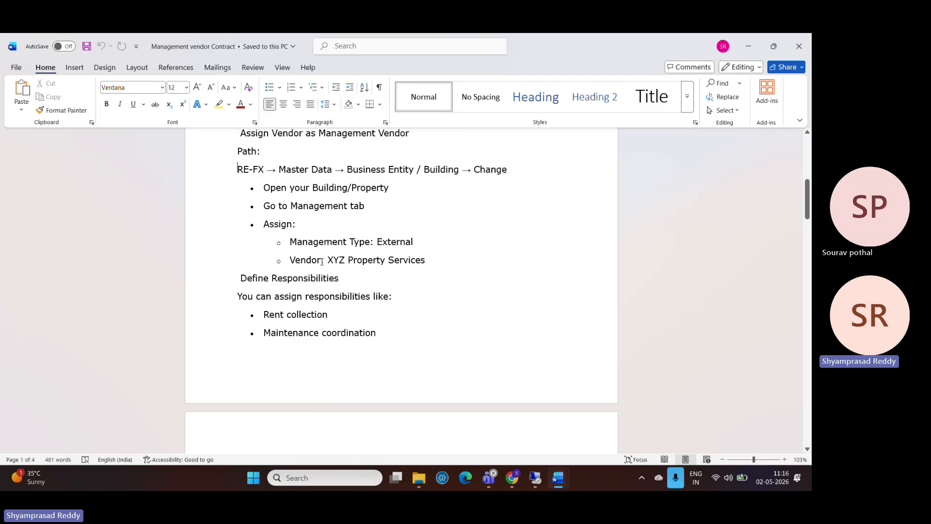
key("Down")
key("Down")
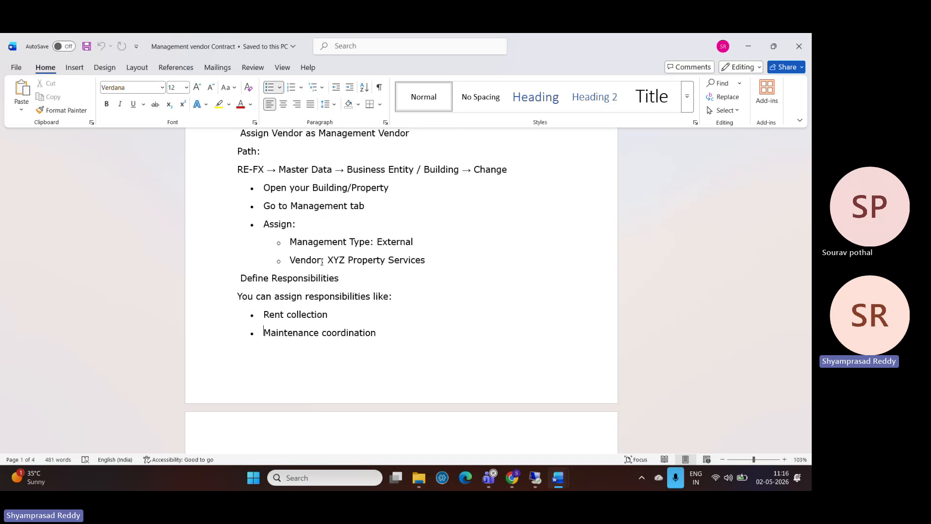
Step: Review the vendor's responsibilities, the MIRO invoice posting example and the F110 payment entry in the document
scroll(322, 262, "down", 1)
key("Down")
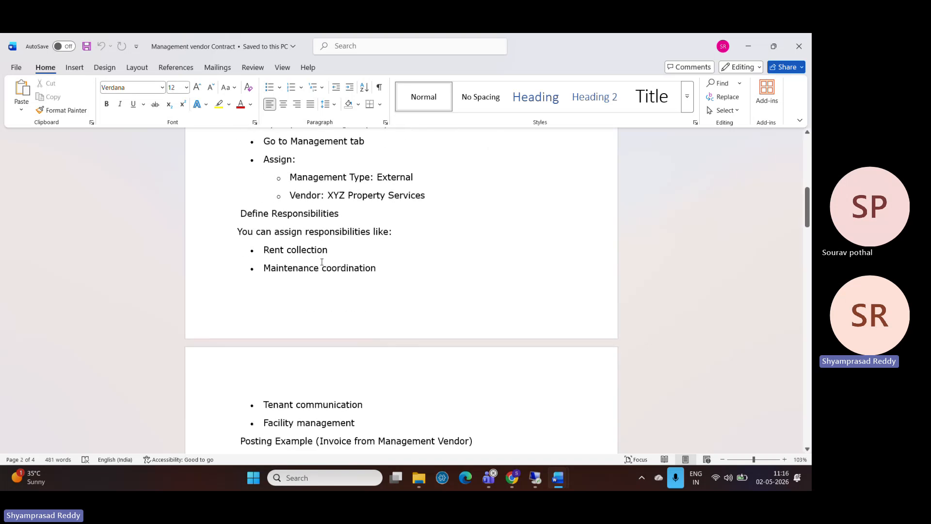
key("Down")
key("Down")
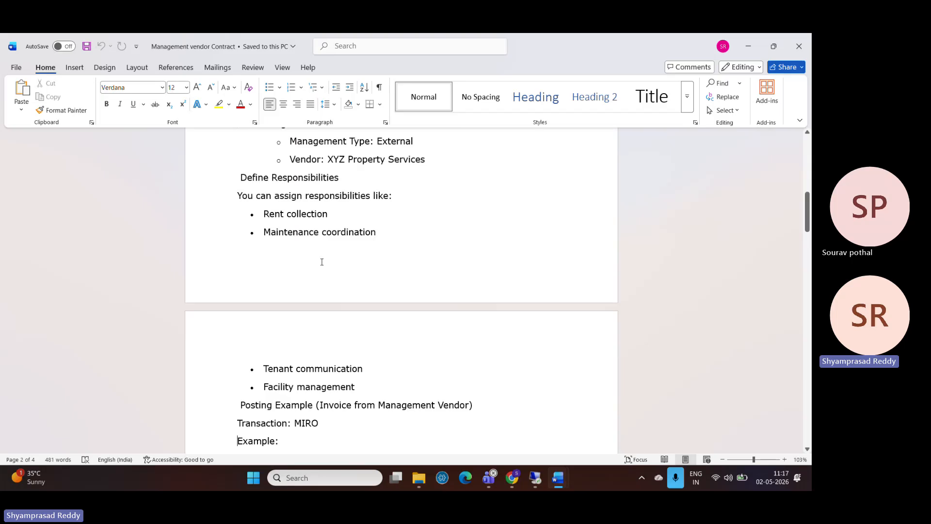
key("Down")
key("Down")
key("Down")
key("Down")
key("Down")
key("Down")
key("Down")
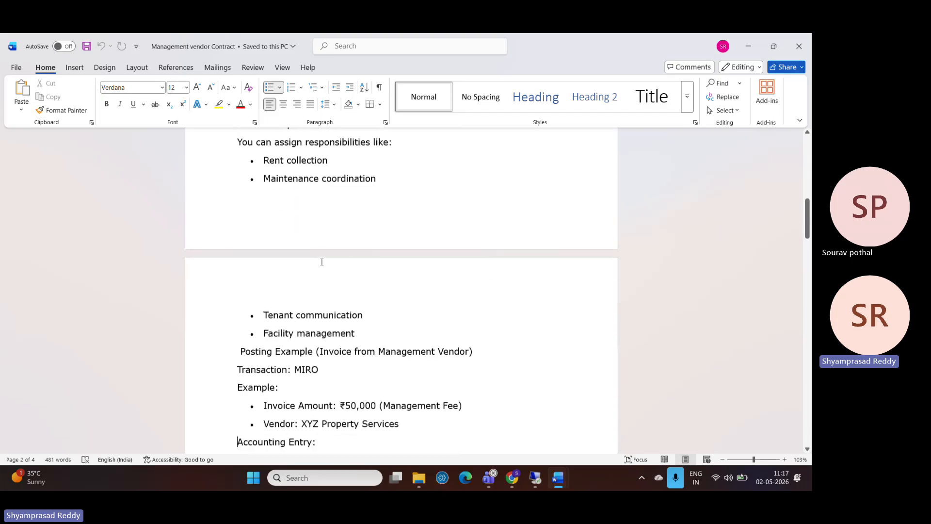
key("Down")
key("Down")
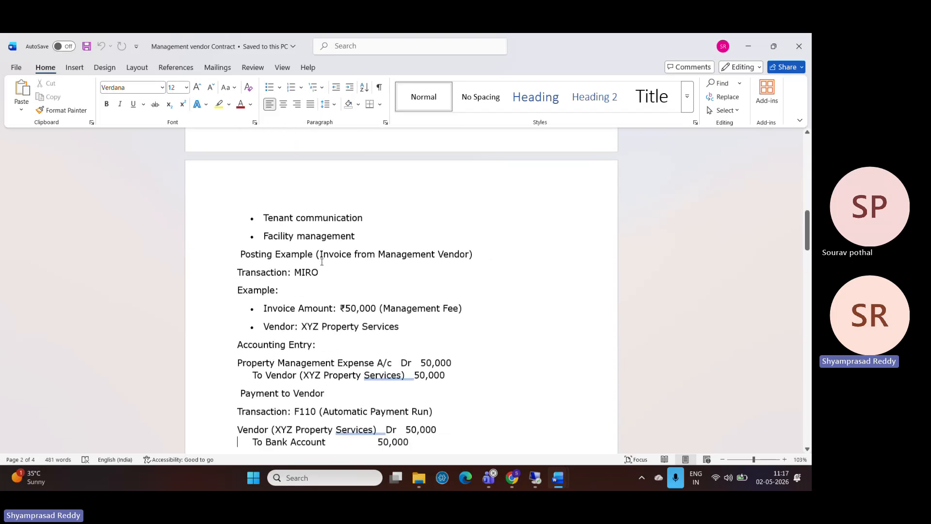
key("Down")
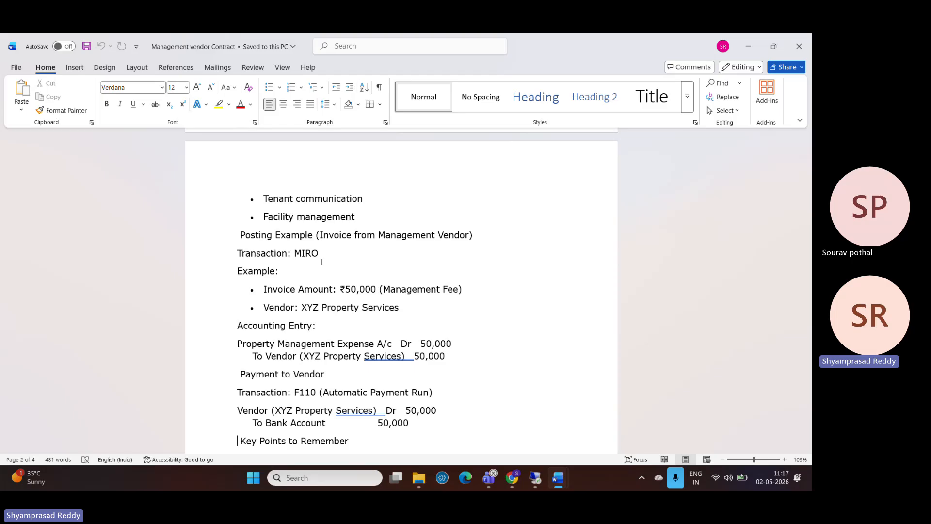
Step: Read the document's key points to remember and the benefits of using a management vendor
key("ctrl+v")
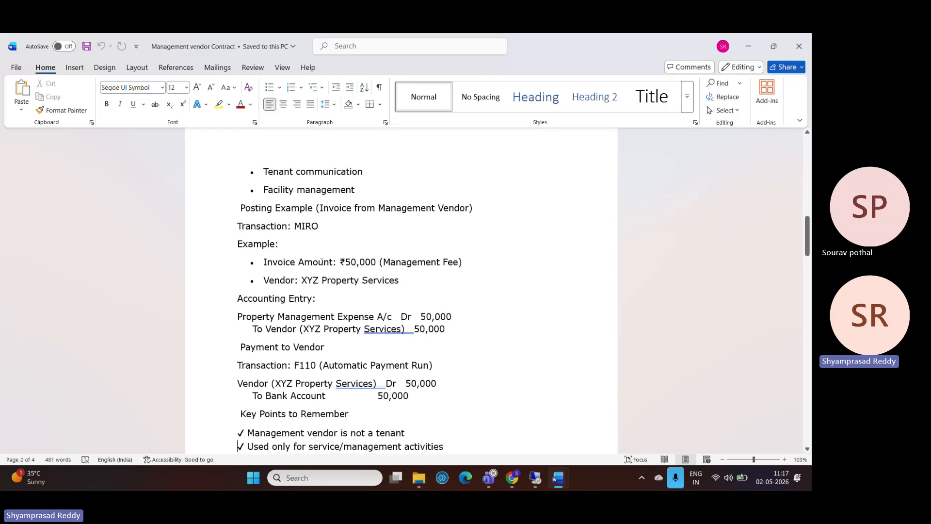
scroll(322, 262, "down", 1)
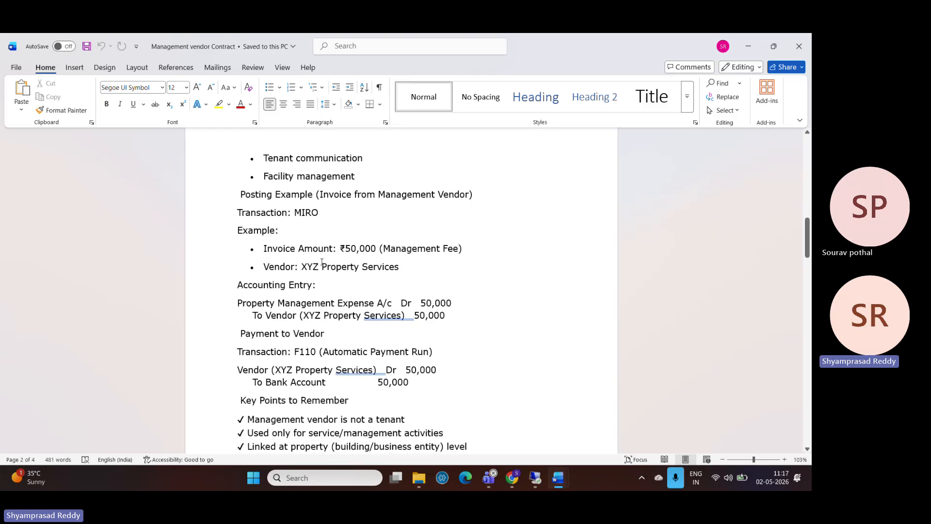
scroll(322, 262, "down", 2)
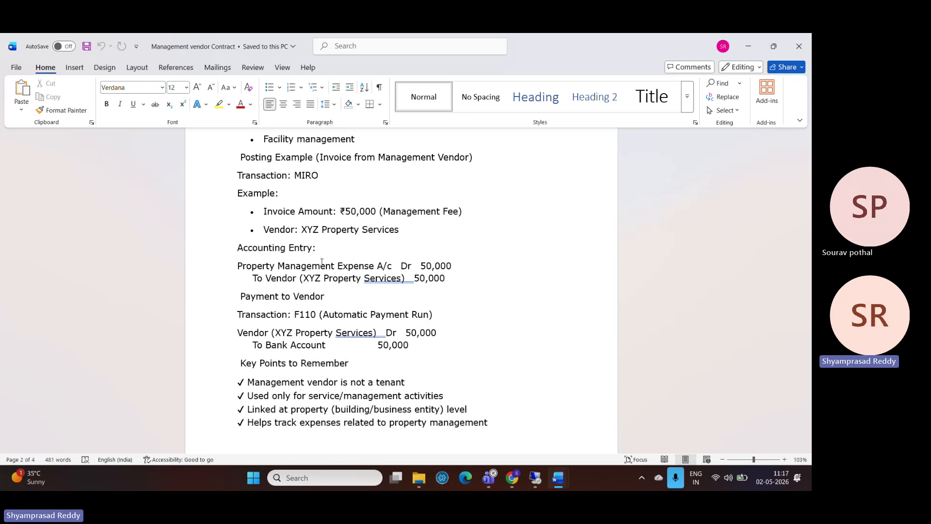
scroll(321, 262, "down", 5)
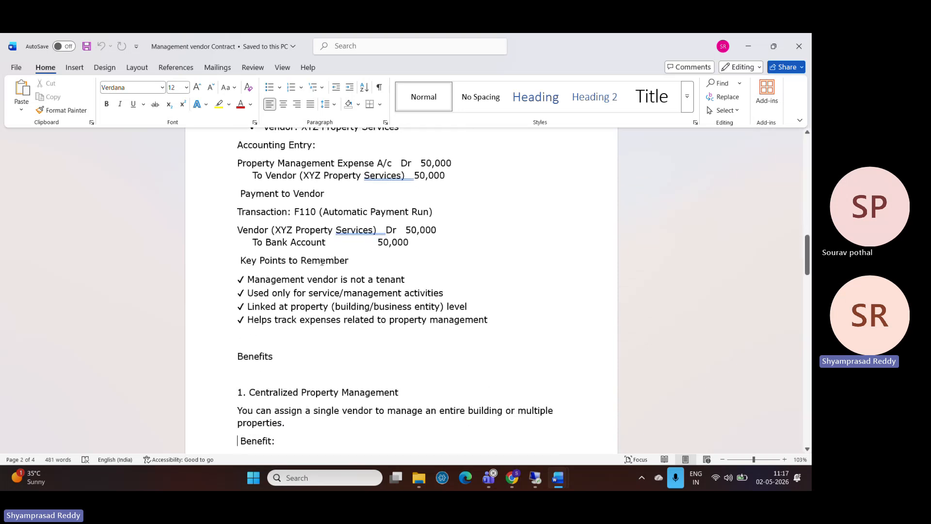
scroll(321, 262, "down", 10)
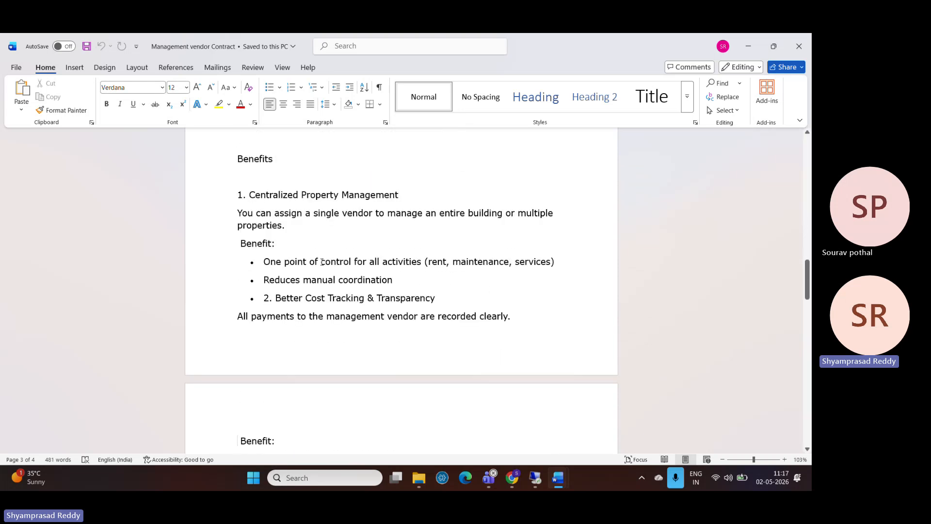
Step: Switch to the SAP REFX meeting in Microsoft Teams and show its additional meeting options
left_click(494, 481)
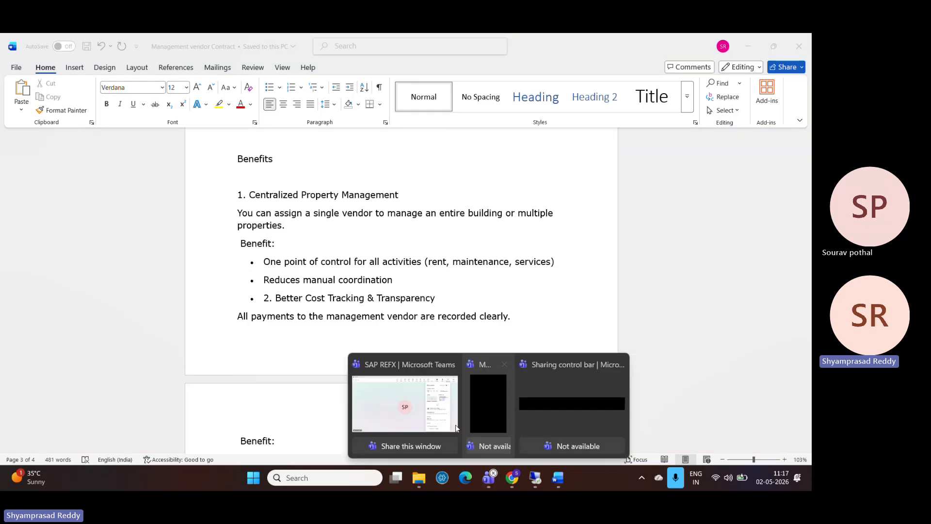
left_click(455, 424)
left_click(613, 77)
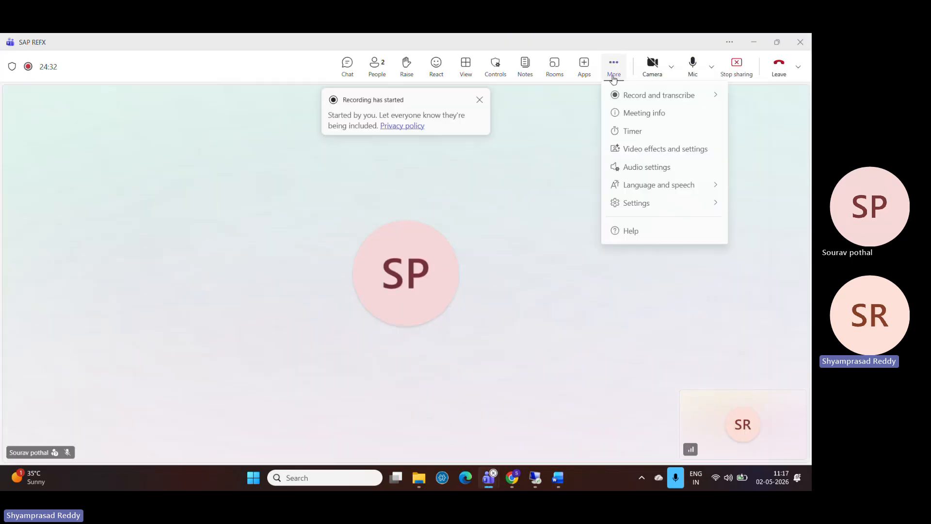